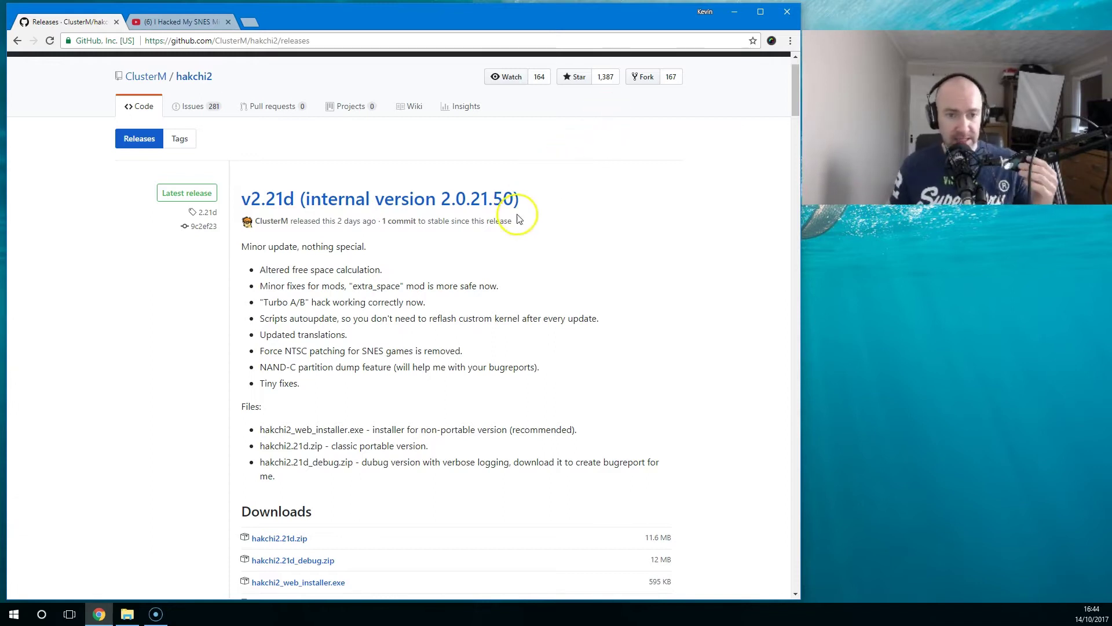
# - Launch the hakchi application from the C:\Gaming\hakchi2 folder and reposition its window on the desktop
pyautogui.click(128, 615)
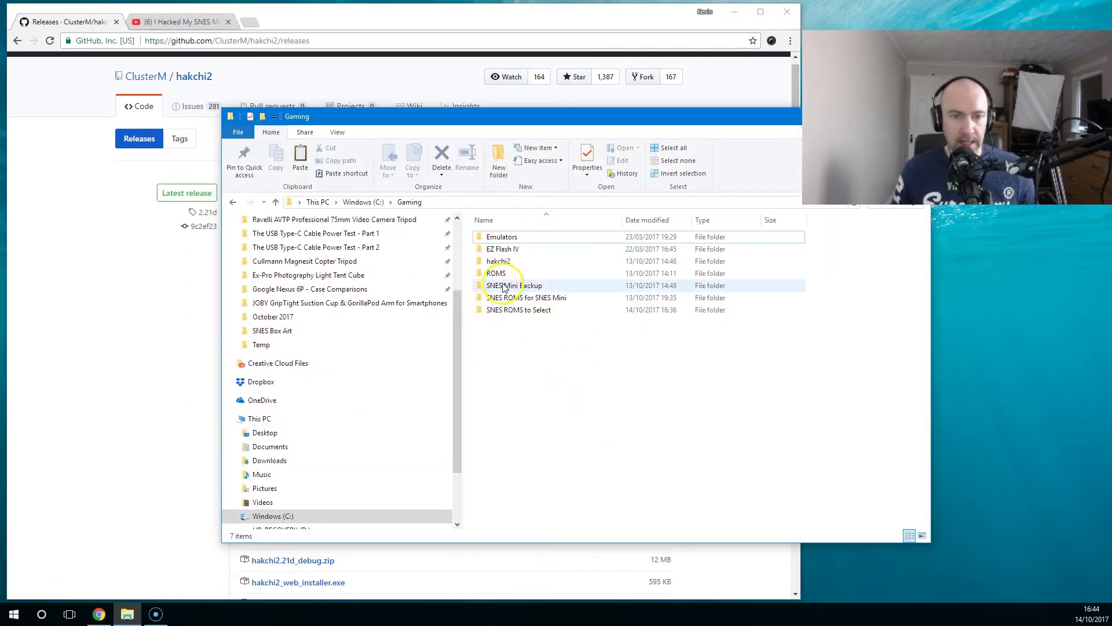
pyautogui.click(499, 263)
pyautogui.doubleClick(499, 262)
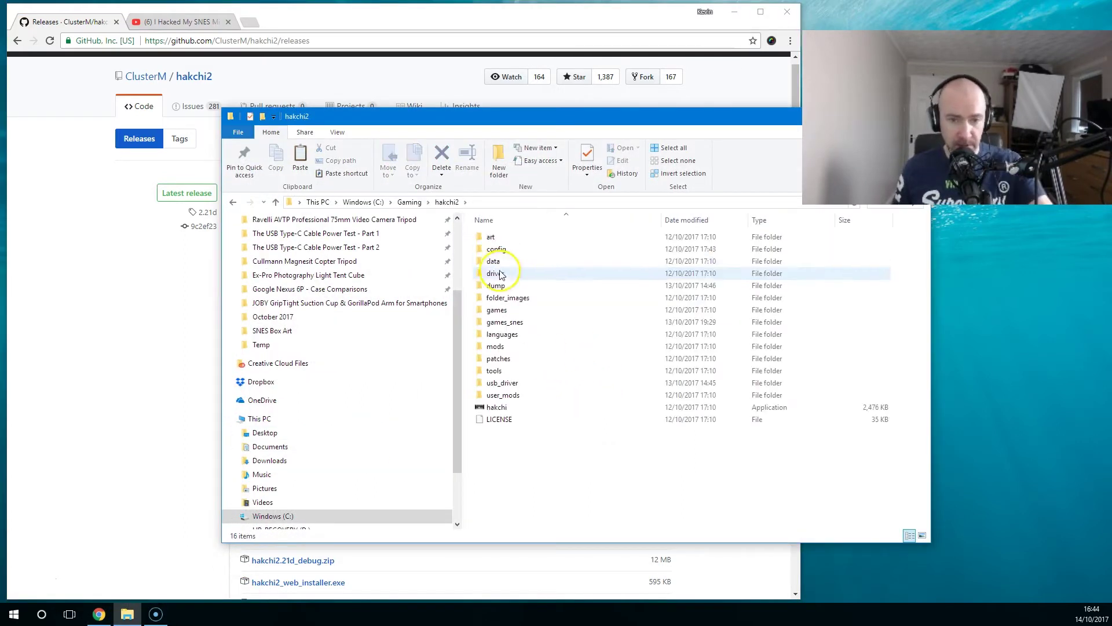
pyautogui.doubleClick(498, 409)
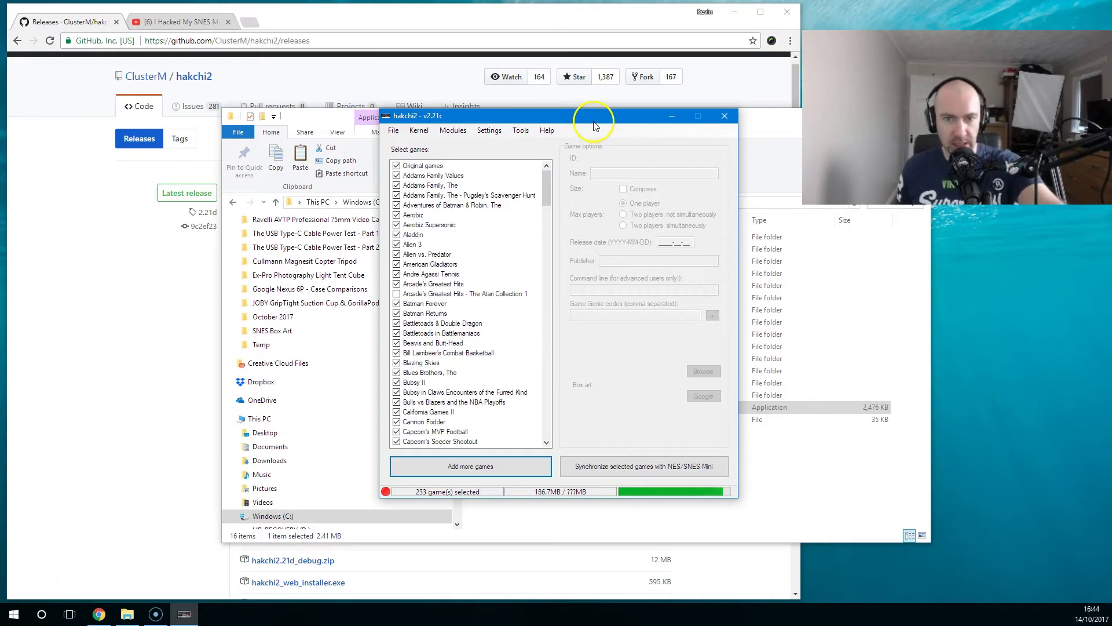
pyautogui.moveTo(591, 121); pyautogui.dragTo(532, 105)
# - Show the default games belonging to the Original games entry
pyautogui.click(387, 161)
pyautogui.click(370, 151)
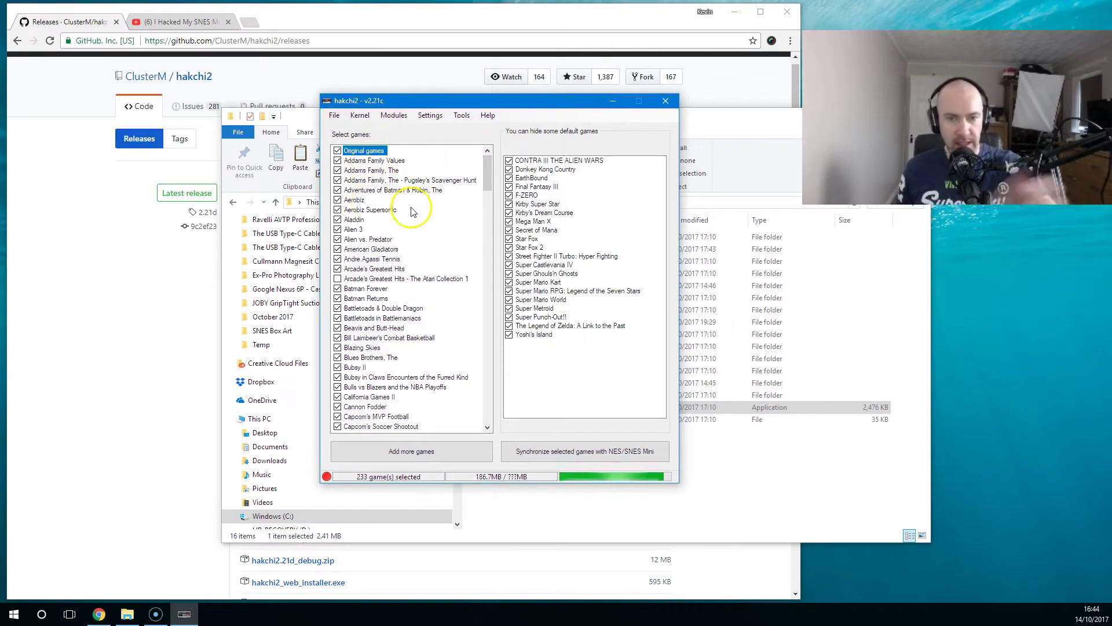
pyautogui.click(391, 161)
pyautogui.moveTo(493, 172)
pyautogui.mouseDown()
pyautogui.moveTo(485, 224)
pyautogui.moveTo(486, 157)
pyautogui.mouseUp()
pyautogui.click(365, 151)
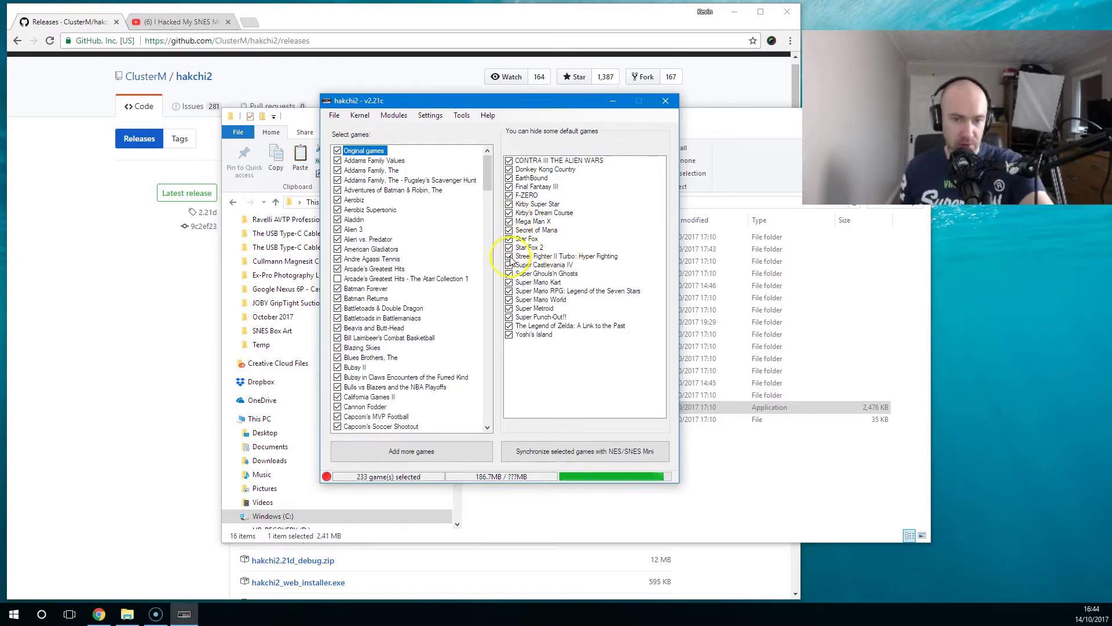
# - Exclude Star Fox from the default games and include it again
pyautogui.click(514, 240)
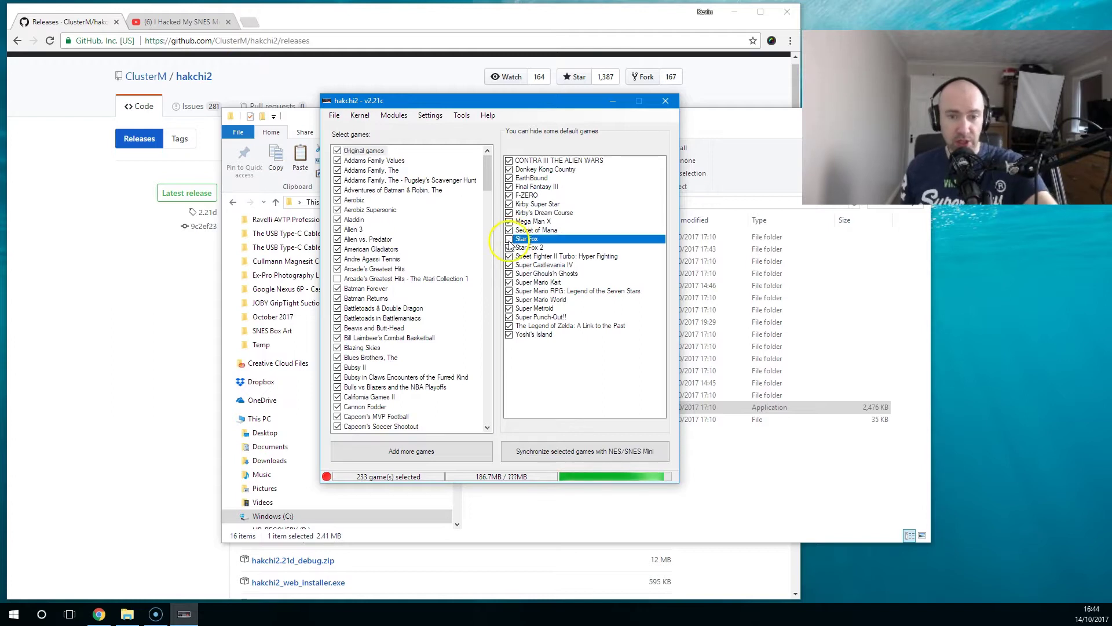
pyautogui.click(509, 240)
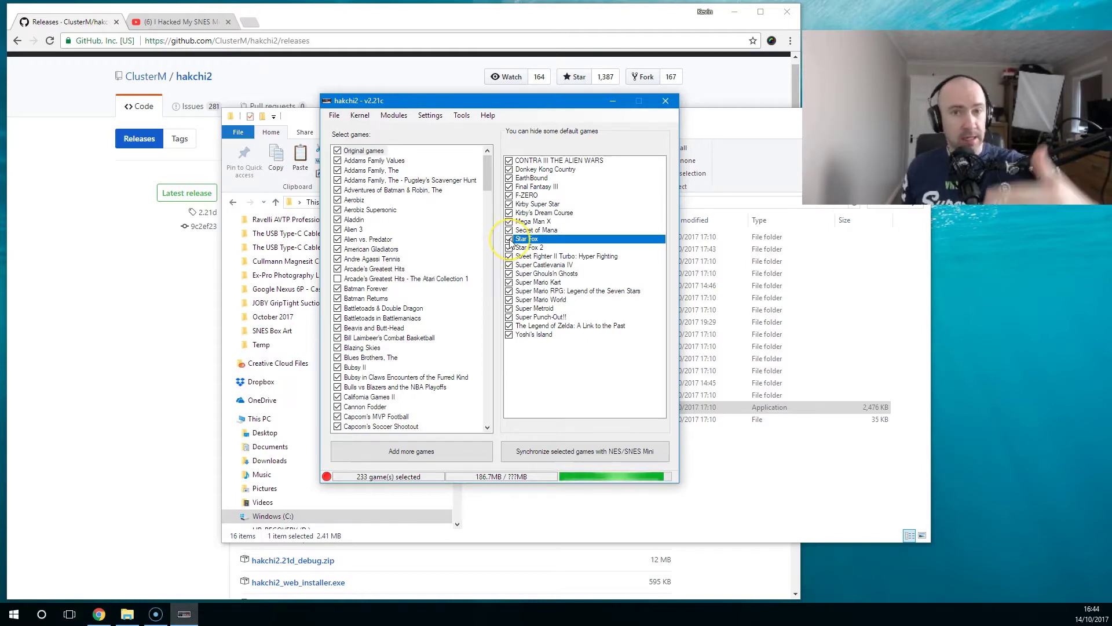
pyautogui.click(363, 183)
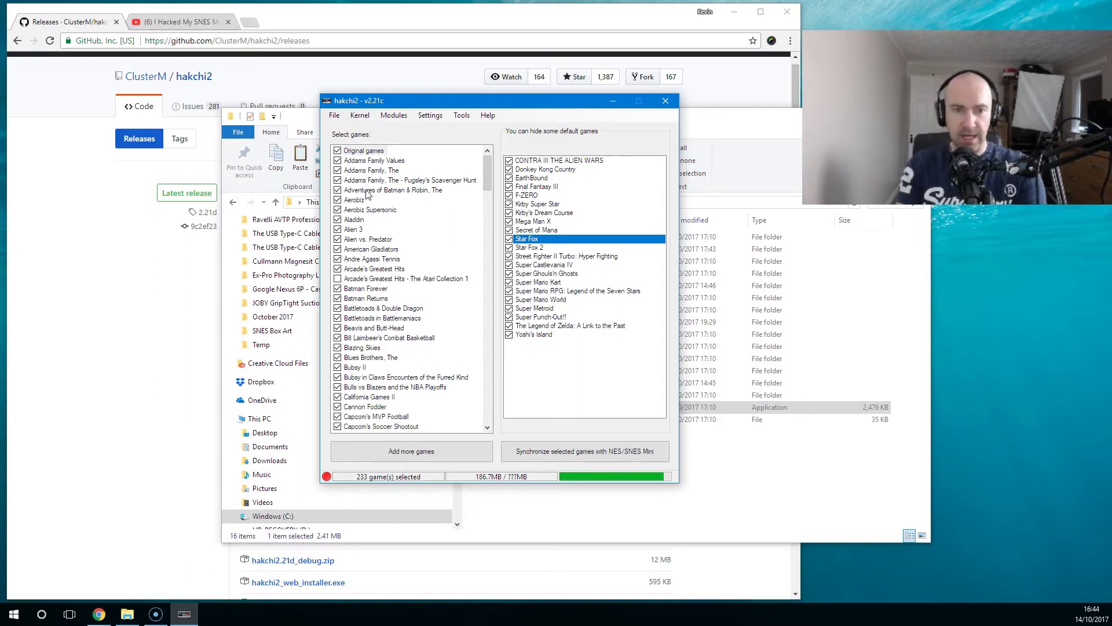
# - Start a kernel dump and decline replacing the existing kernel backup
pyautogui.click(360, 115)
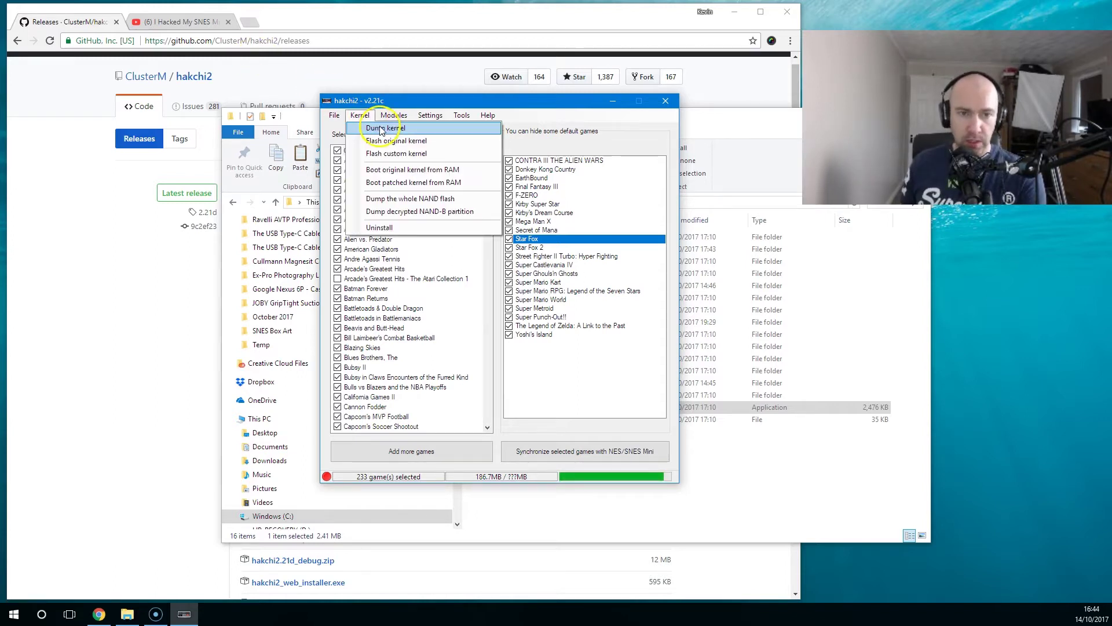
pyautogui.click(382, 132)
pyautogui.click(659, 350)
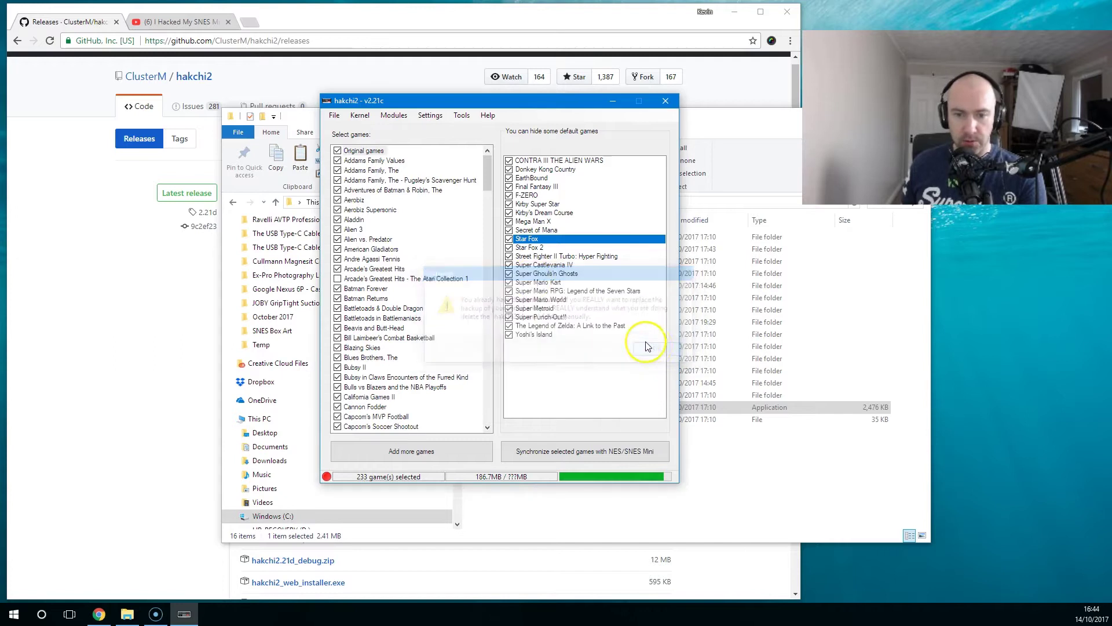
# - Switch to File Explorer and locate the kernel_snes disc image in hakchi2's dump folder
pyautogui.click(713, 530)
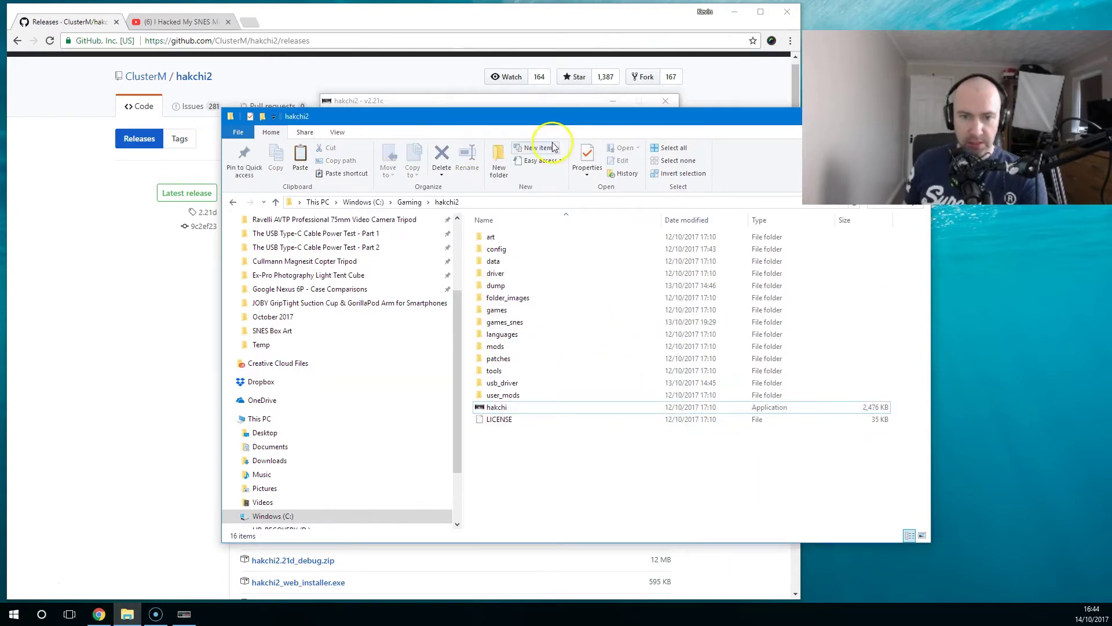
pyautogui.doubleClick(497, 286)
pyautogui.click(524, 238)
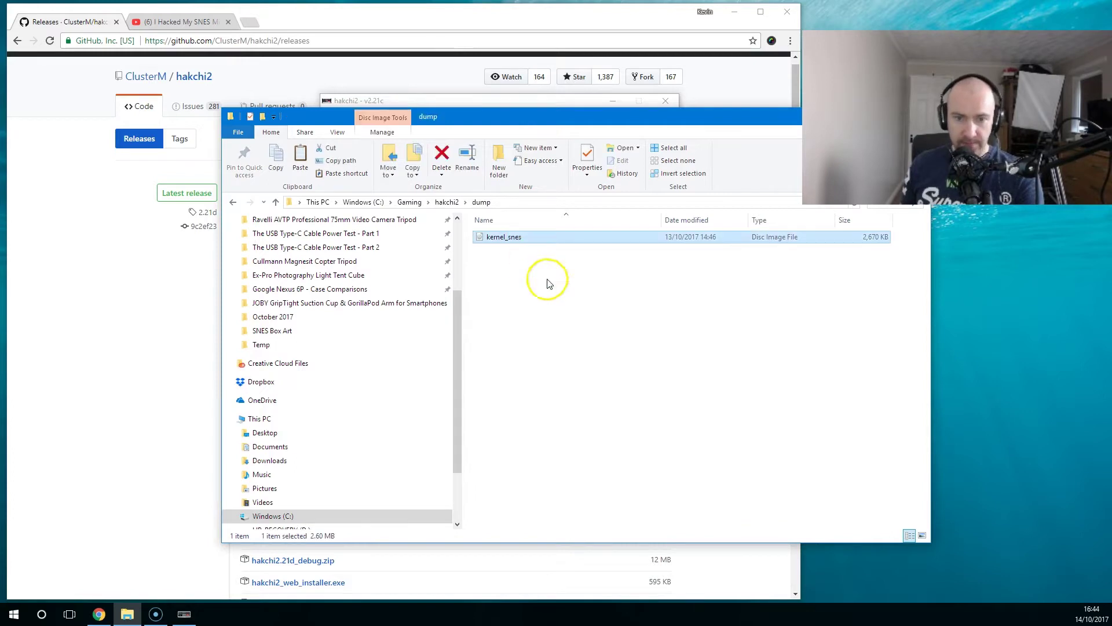
# - View the kernel backup in the SNES Mini Backup folder and return to the Gaming folder
pyautogui.click(410, 202)
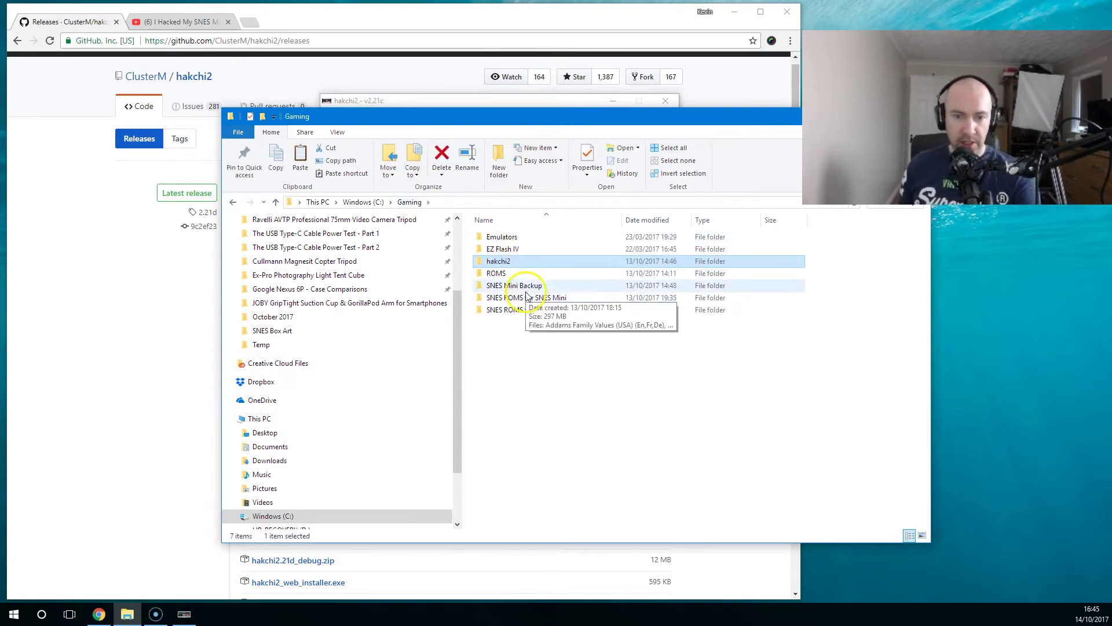
pyautogui.doubleClick(533, 288)
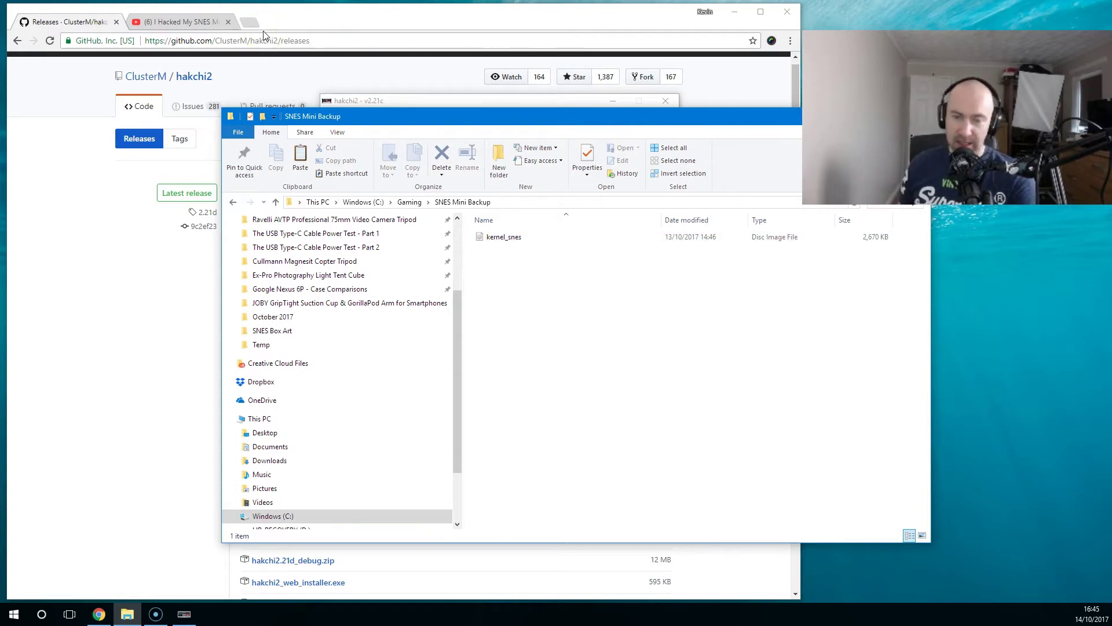
pyautogui.click(410, 201)
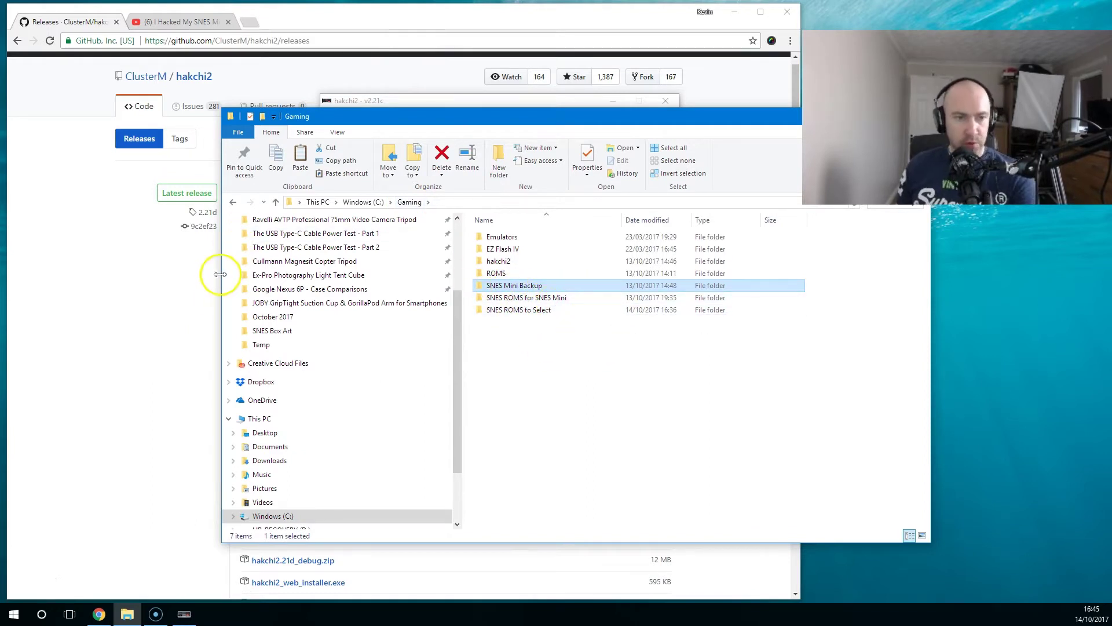
# - Switch back to hakchi2 and review the available kernel dump and flash commands
pyautogui.click(183, 613)
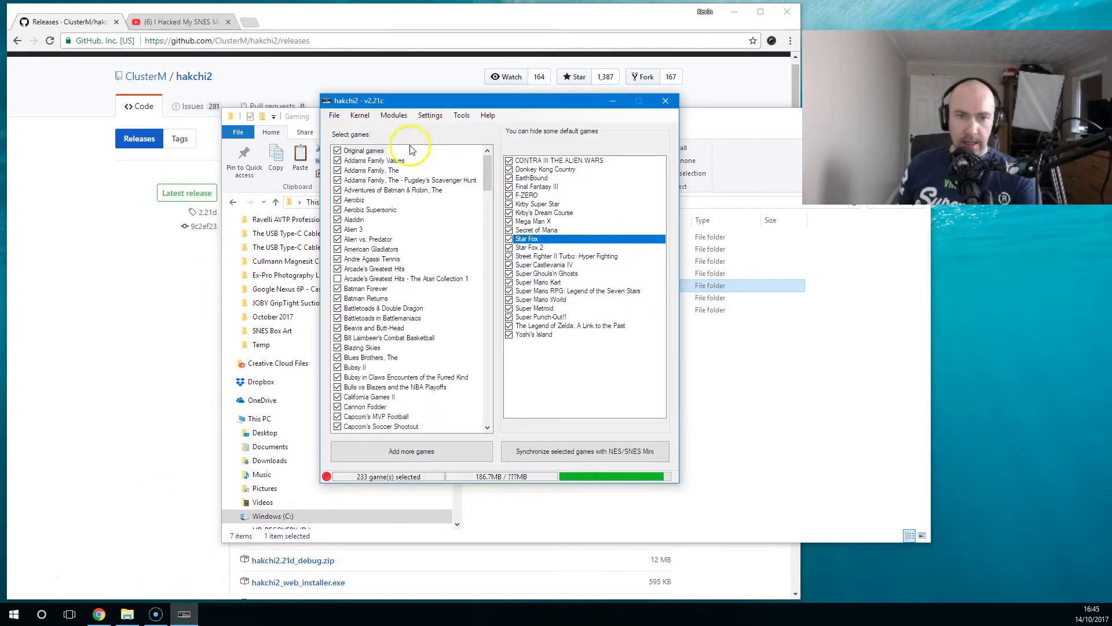
pyautogui.click(360, 115)
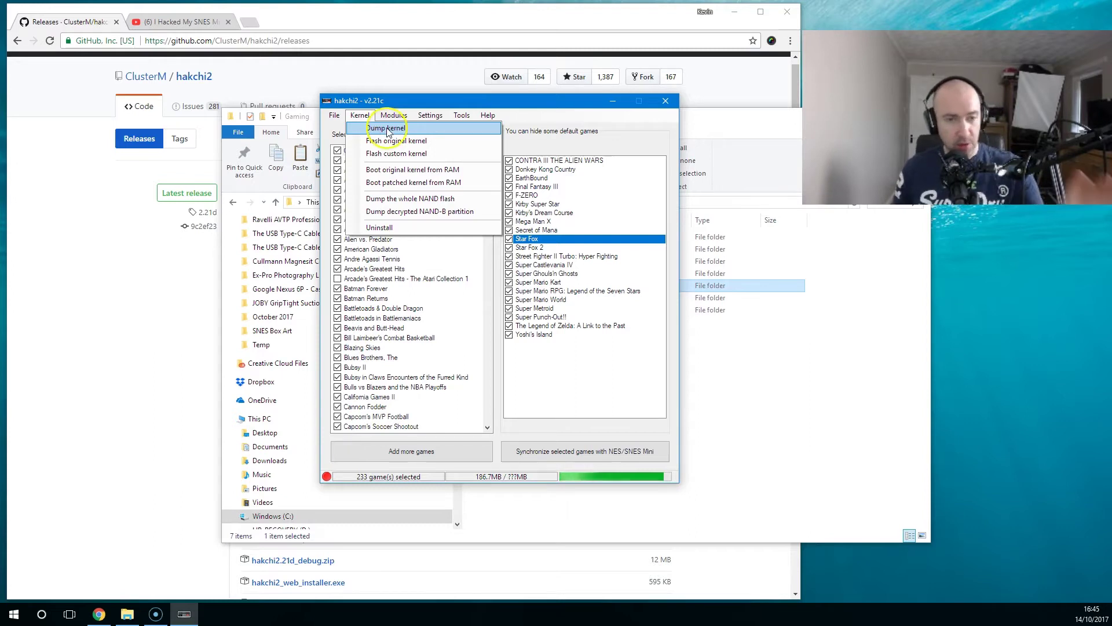
pyautogui.click(365, 113)
pyautogui.click(359, 115)
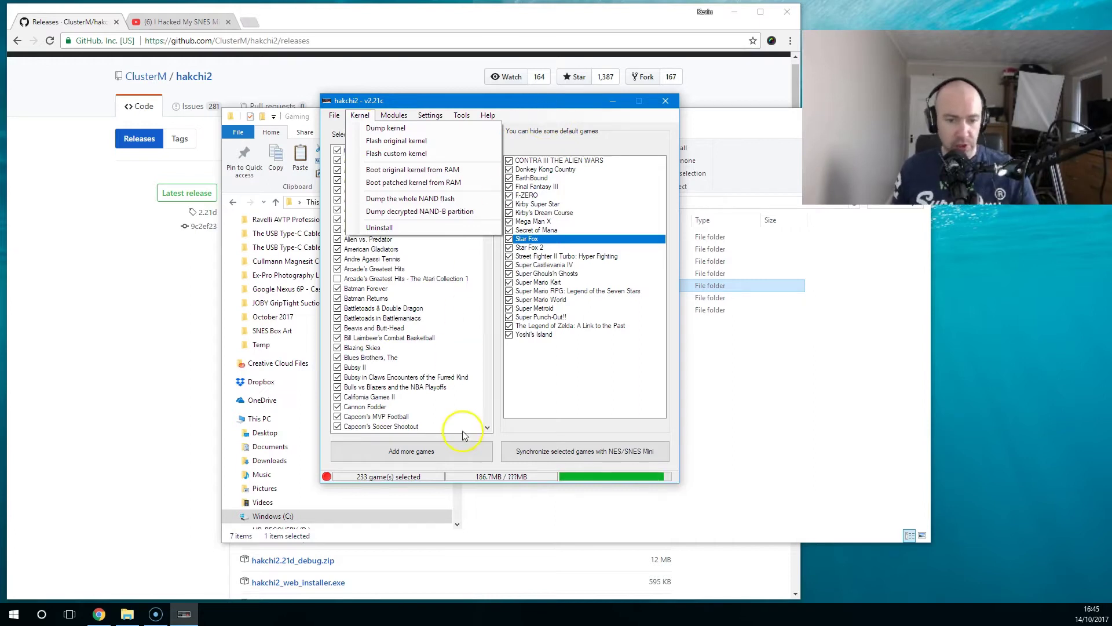
# - Open the file selection for adding more games and close it without choosing any
pyautogui.click(464, 453)
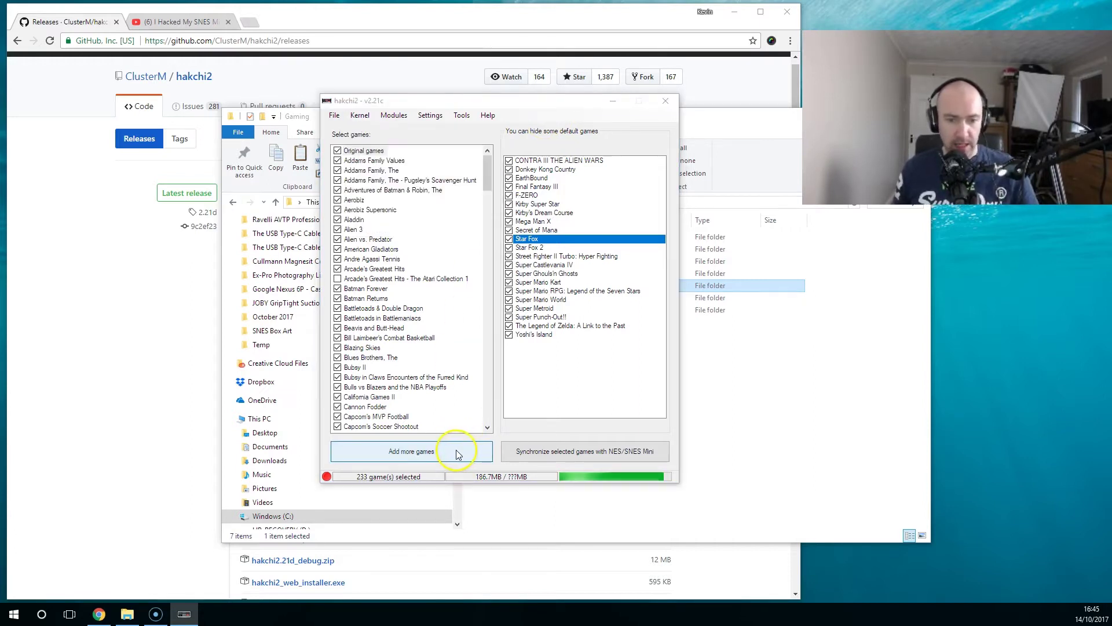
pyautogui.click(426, 455)
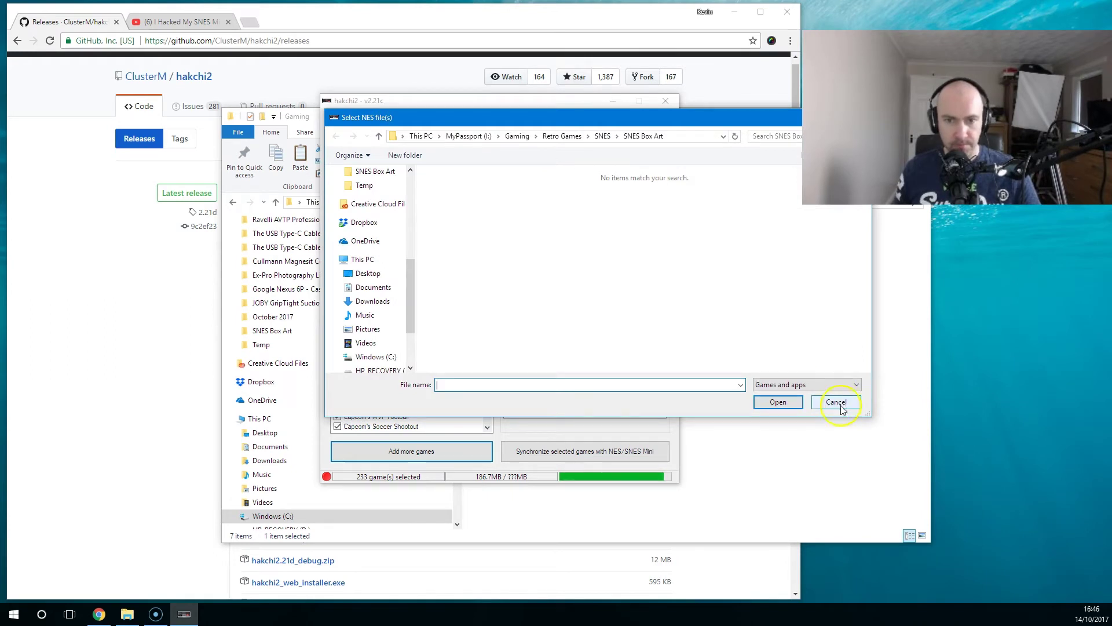
pyautogui.click(838, 402)
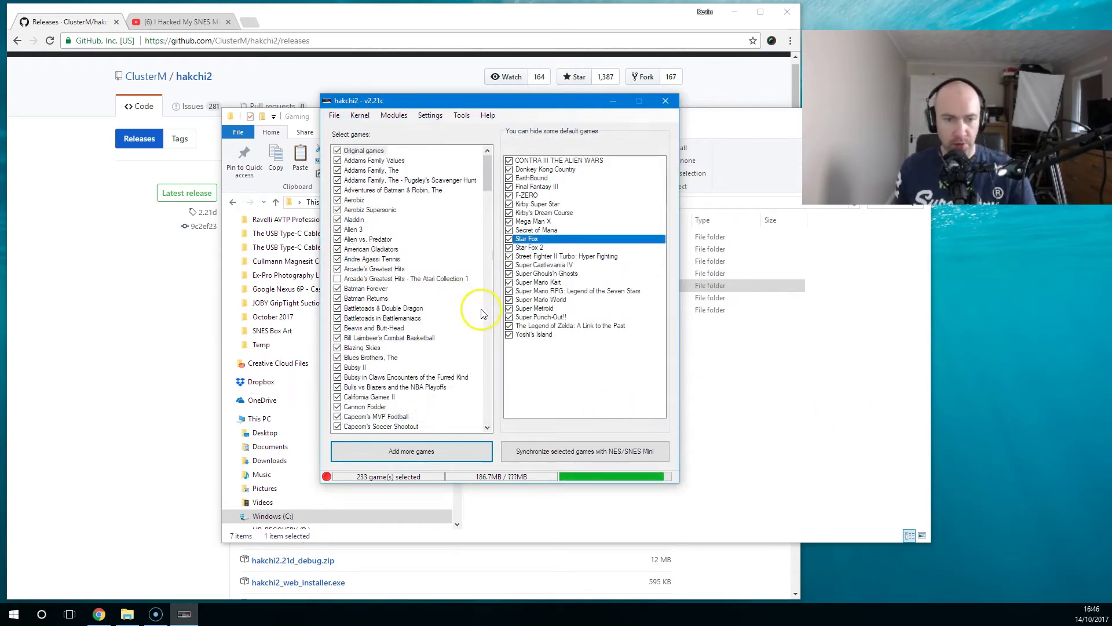
# - Delete the unticked game Arcade's Greatest Hits - The Atari Collection 1 from the games list
pyautogui.moveTo(488, 171)
pyautogui.mouseDown()
pyautogui.moveTo(489, 181)
pyautogui.moveTo(487, 168)
pyautogui.mouseUp()
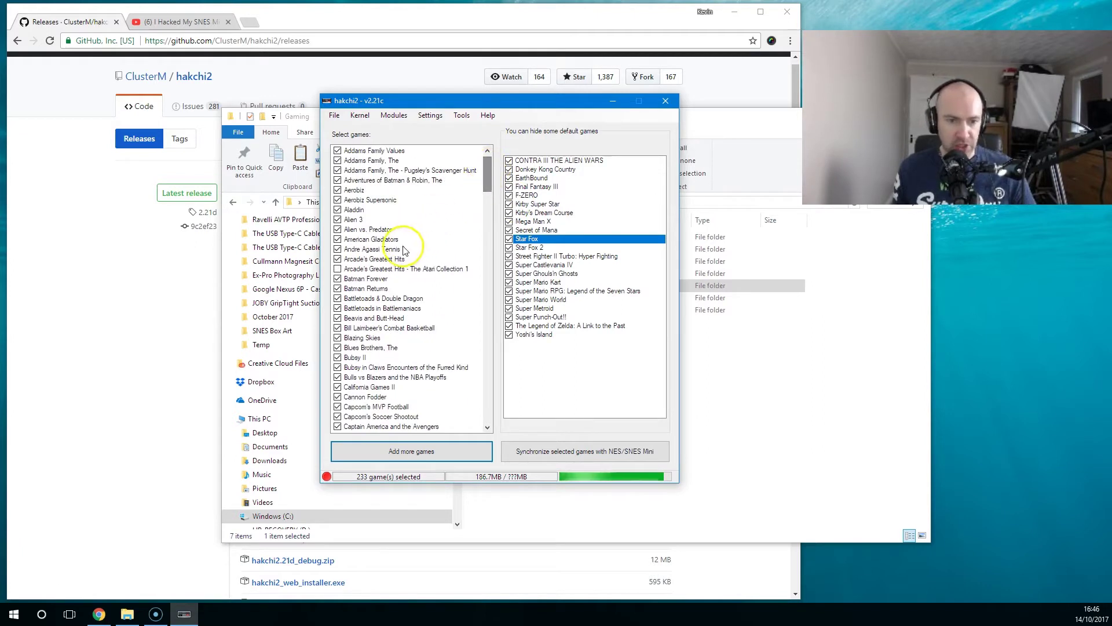
pyautogui.click(374, 270)
pyautogui.rightClick(373, 270)
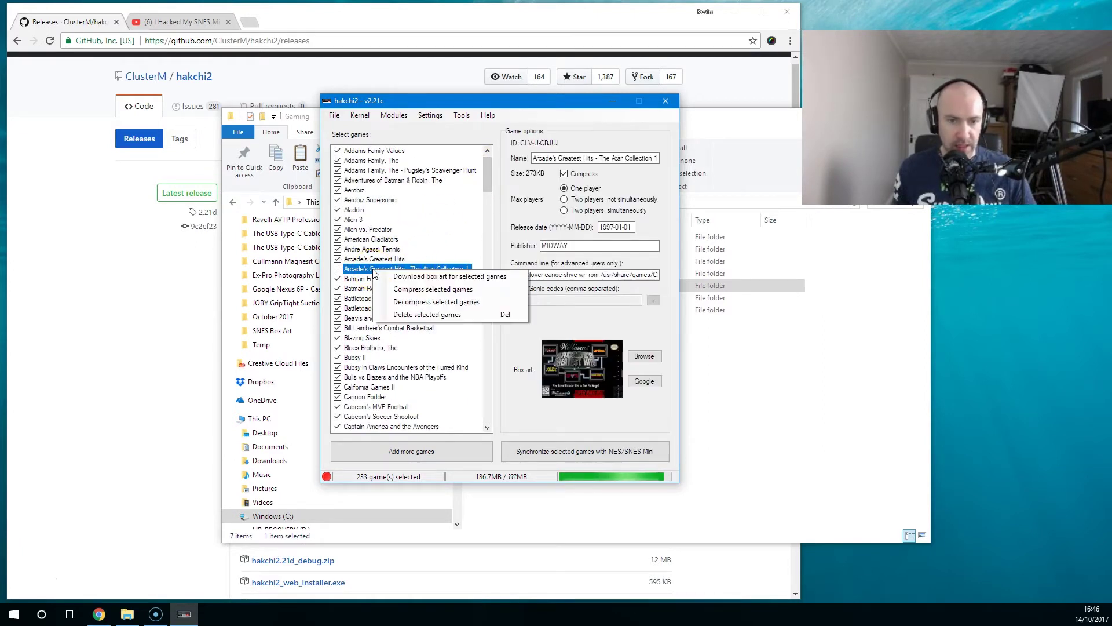
pyautogui.click(447, 315)
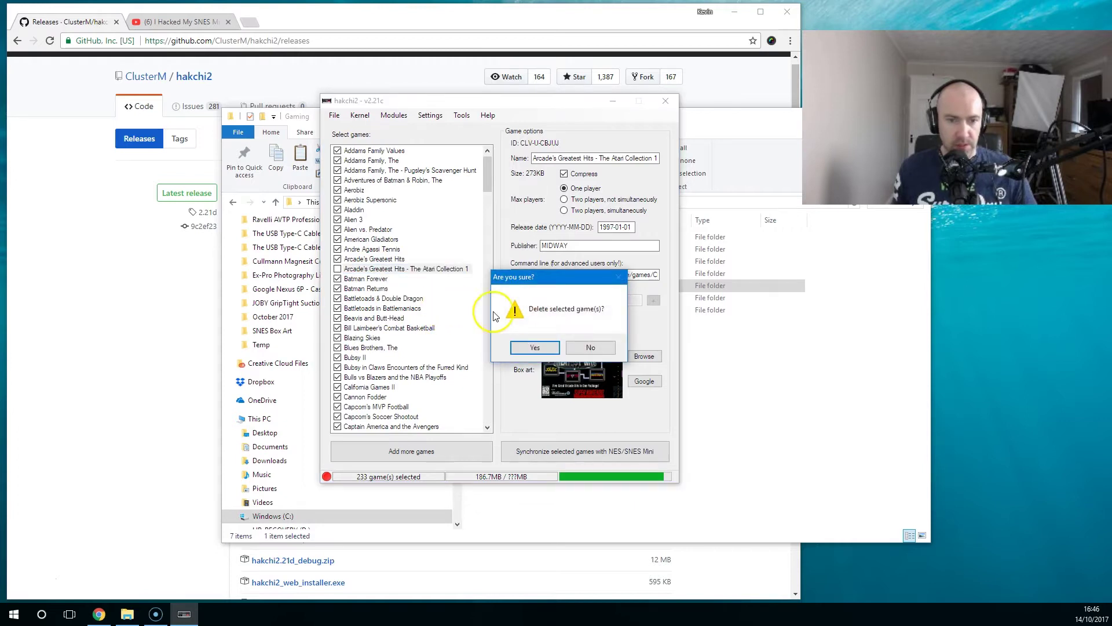
pyautogui.click(527, 345)
# - Delete Jeopardy! - Sports Edition, John Madden Football and John Madden Football '93 from the games list together
pyautogui.moveTo(489, 177); pyautogui.dragTo(488, 235)
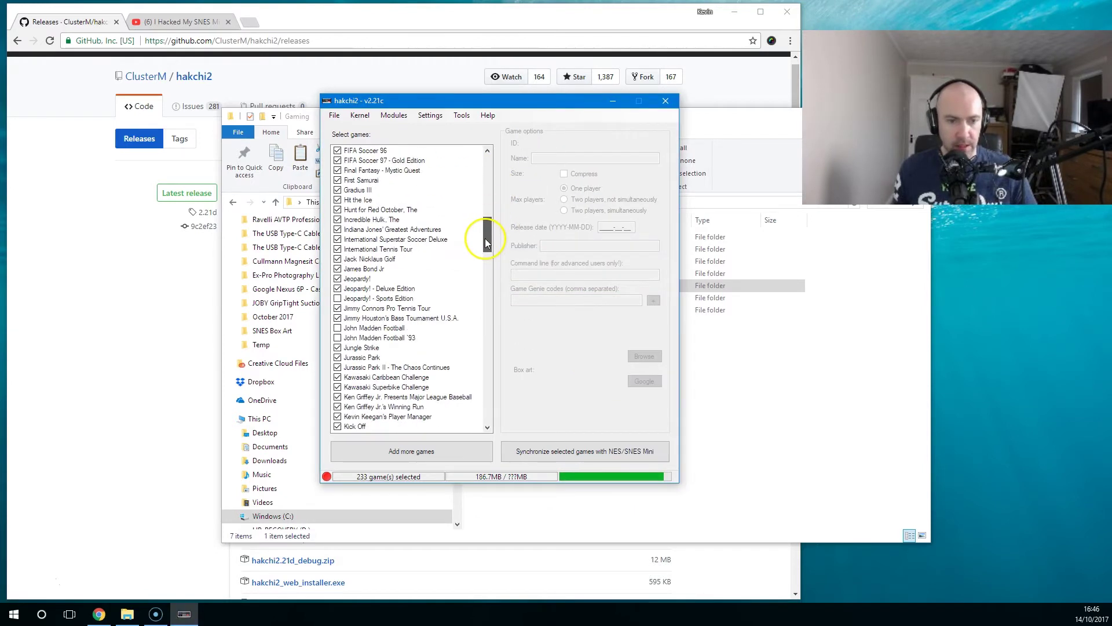
pyautogui.click(392, 298)
pyautogui.keyDown('ctrl'); pyautogui.click(379, 327); pyautogui.keyUp('ctrl')
pyautogui.keyDown('ctrl'); pyautogui.click(400, 338); pyautogui.keyUp('ctrl')
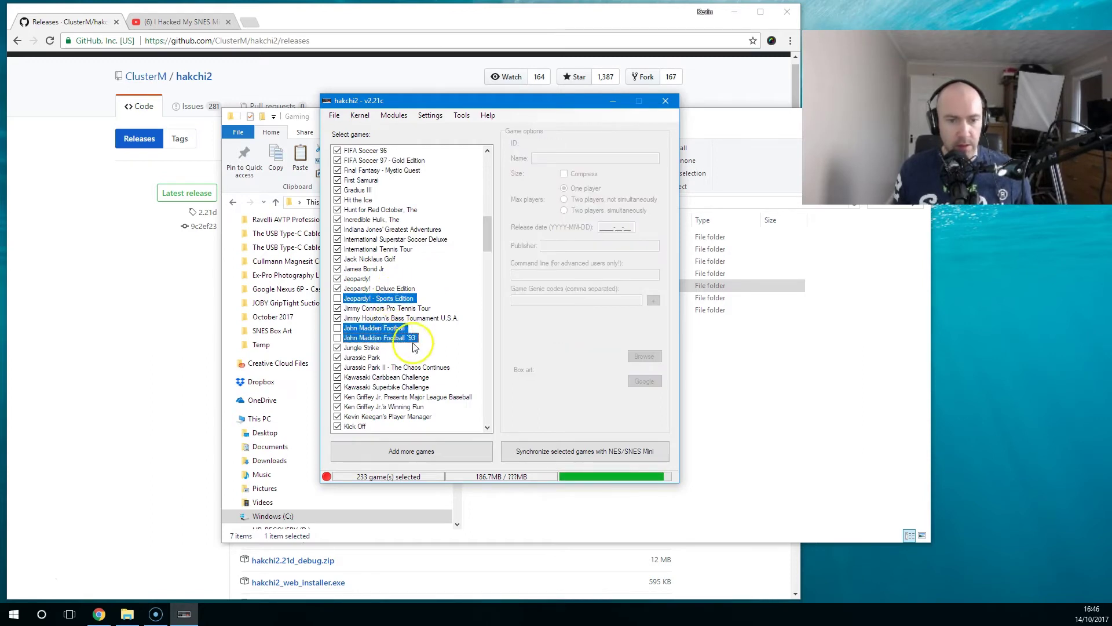
pyautogui.rightClick(409, 342)
pyautogui.click(462, 387)
pyautogui.click(530, 346)
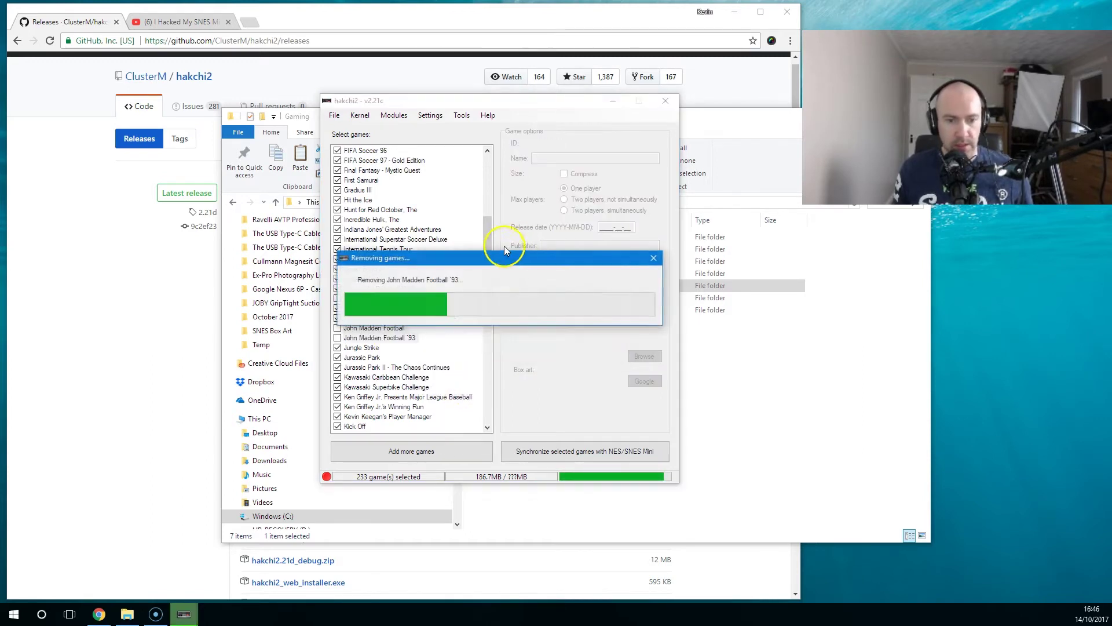
# - Delete PGA Tour Golf and Shanghai II - Dragon's Eye from the games list together
pyautogui.moveTo(488, 235); pyautogui.dragTo(484, 307)
pyautogui.click(365, 239)
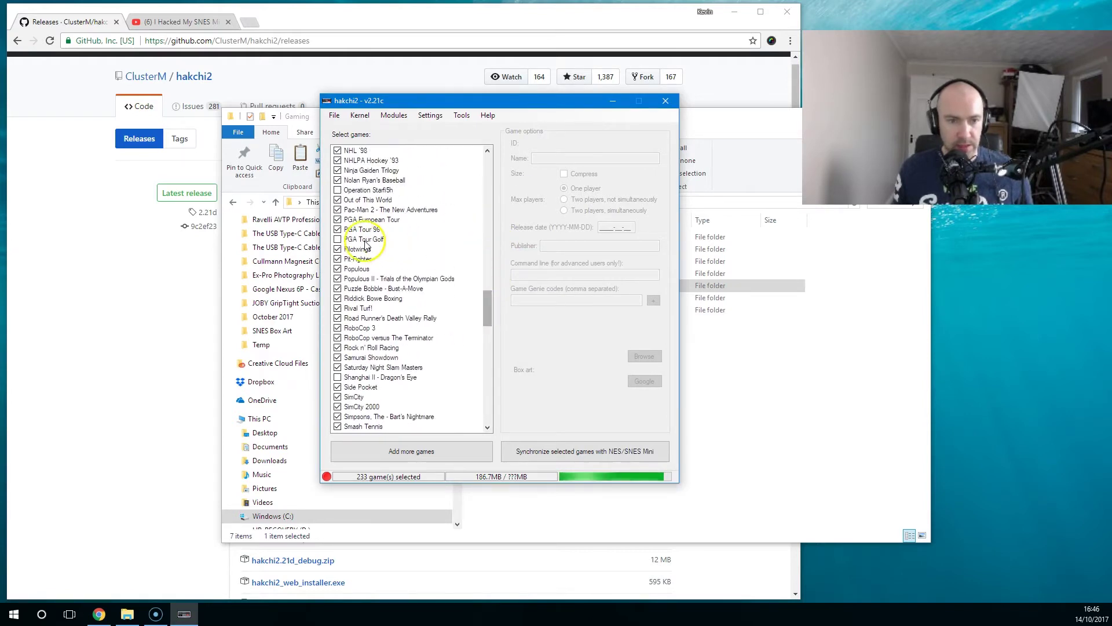
pyautogui.keyDown('ctrl'); pyautogui.click(406, 378); pyautogui.keyUp('ctrl')
pyautogui.rightClick(412, 384)
pyautogui.click(463, 424)
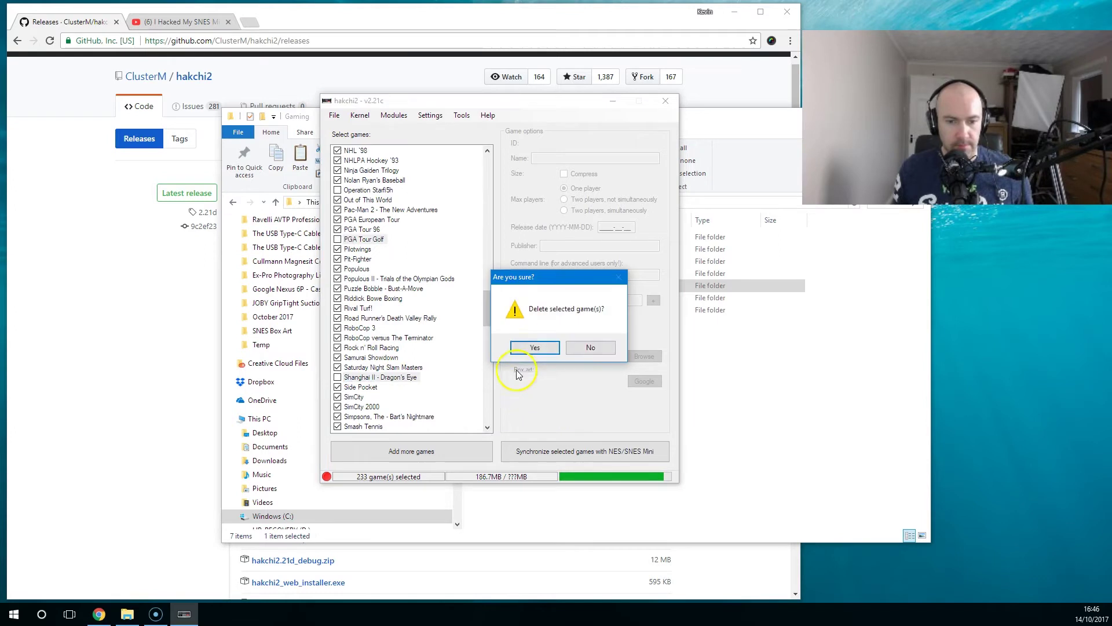
pyautogui.click(529, 347)
# - Check that the console type is set to SNES Classic Mini in the settings
pyautogui.moveTo(489, 298); pyautogui.dragTo(489, 155)
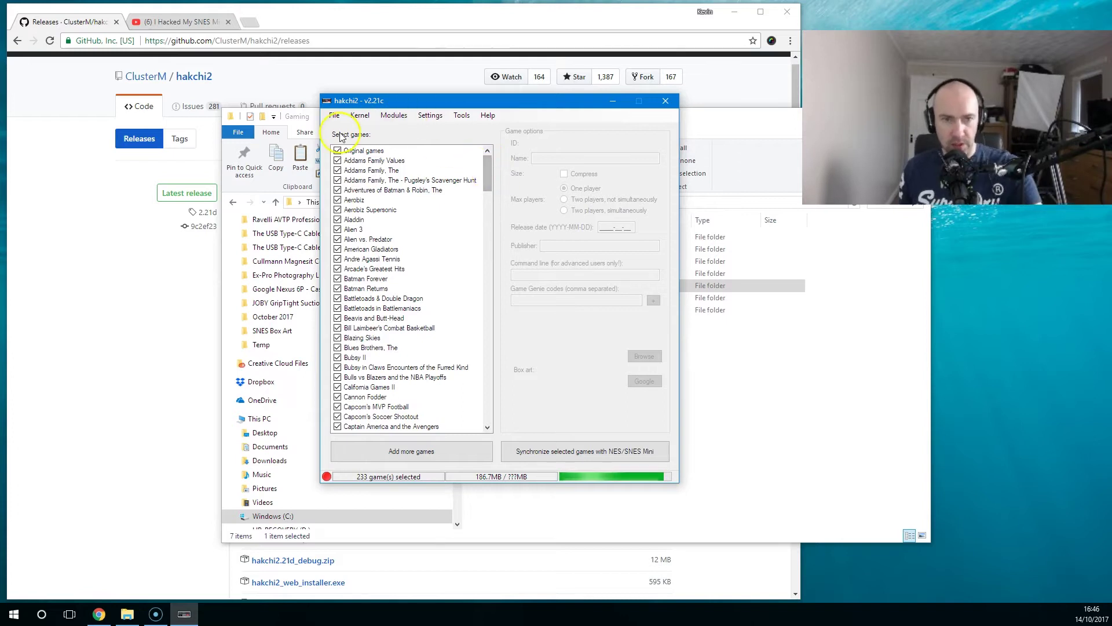
pyautogui.click(335, 115)
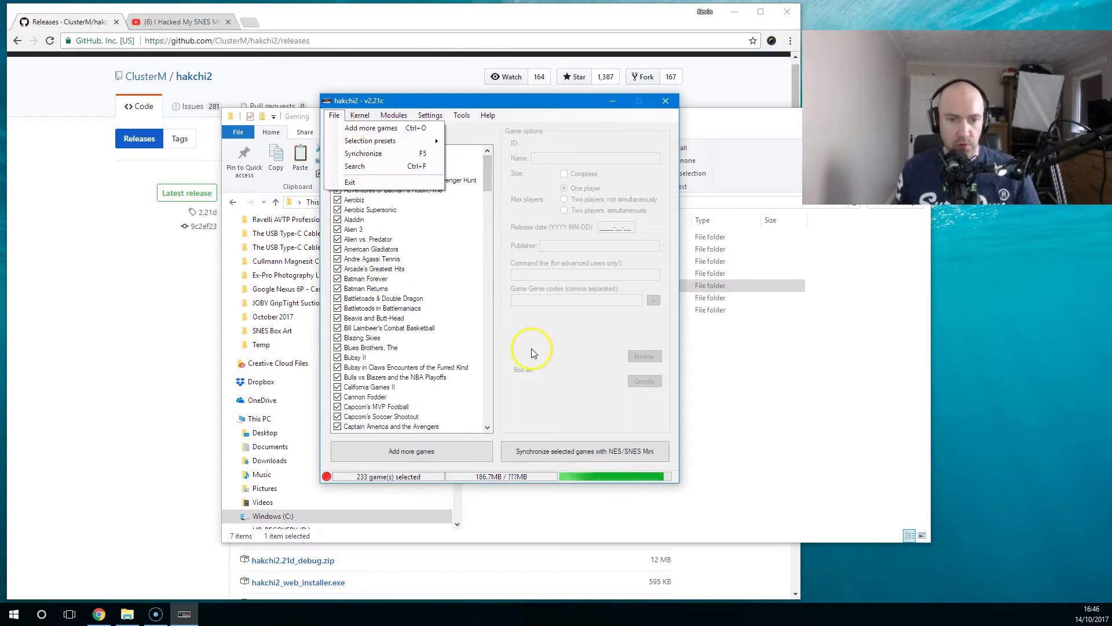
pyautogui.click(565, 355)
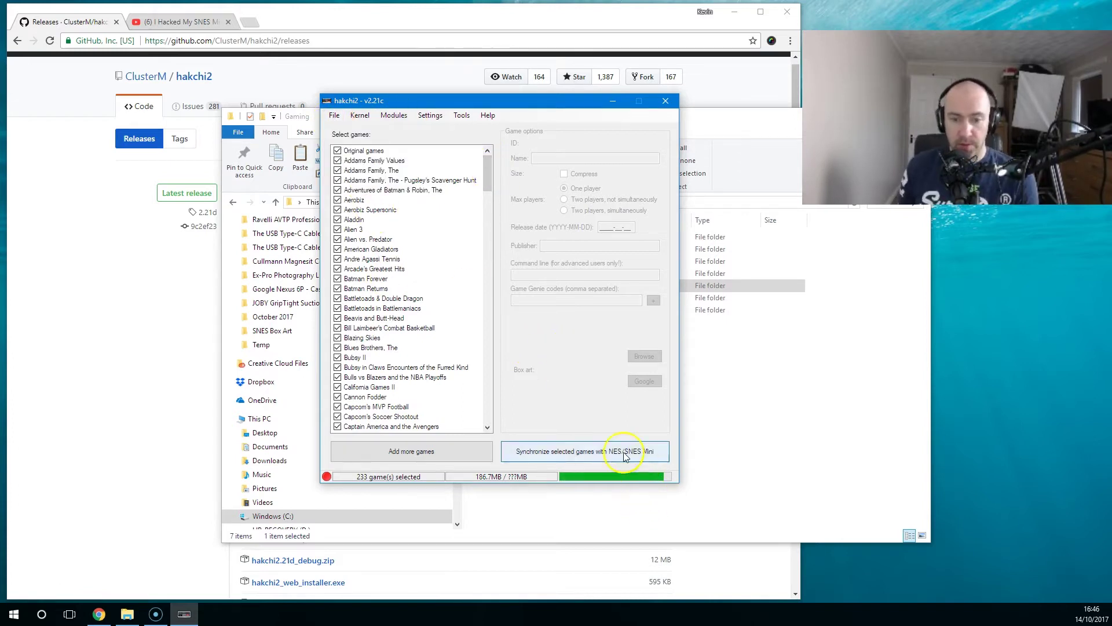
pyautogui.click(334, 116)
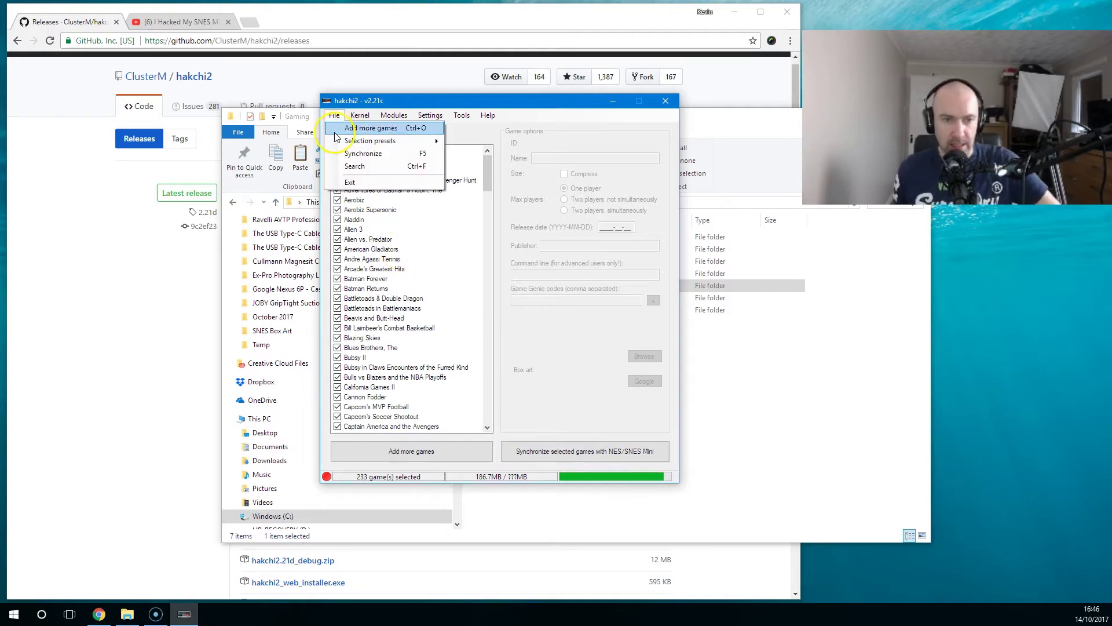
pyautogui.moveTo(472, 116)
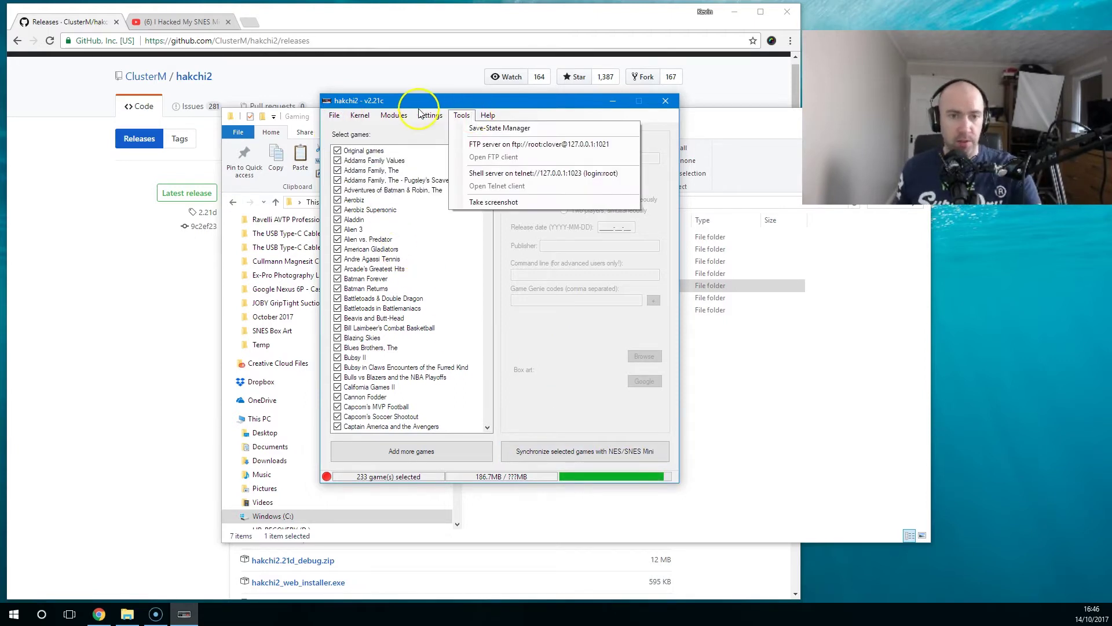
pyautogui.moveTo(449, 144)
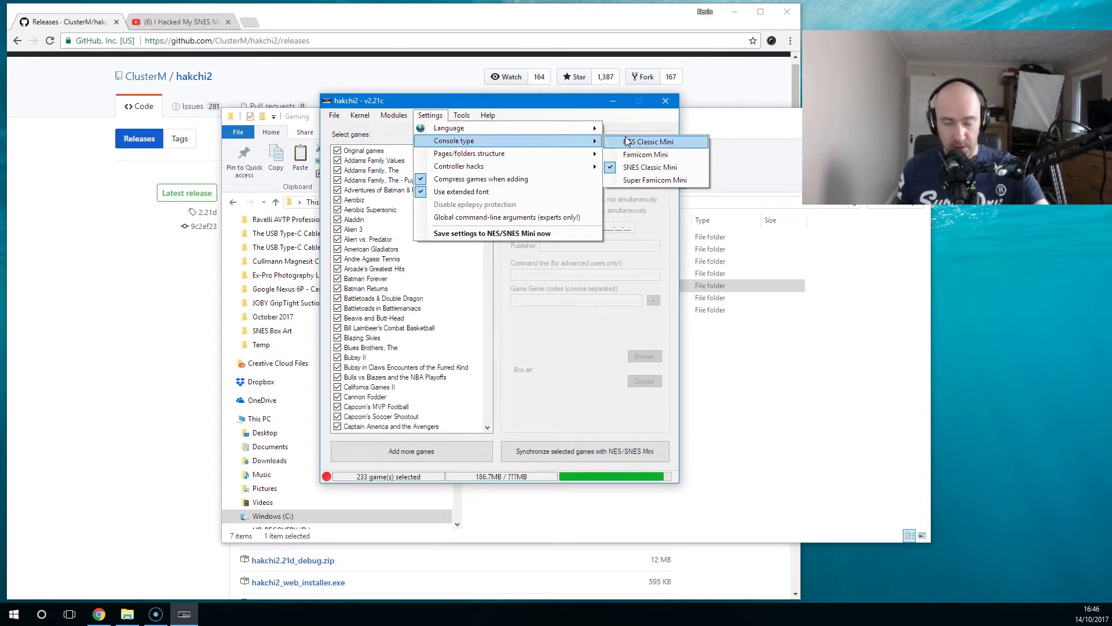
pyautogui.click(641, 166)
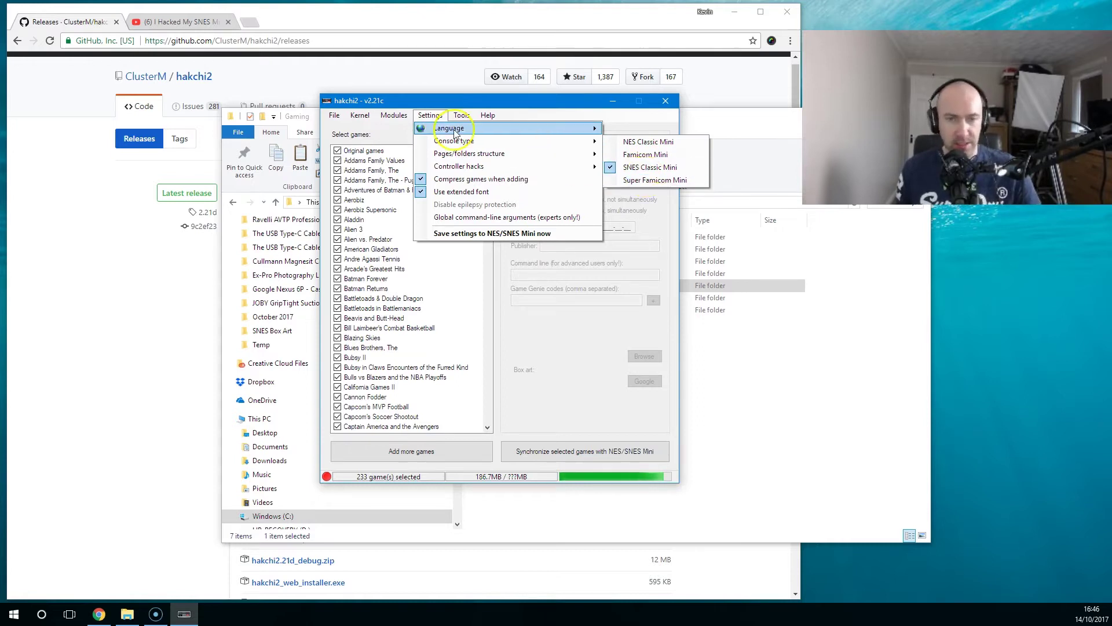
pyautogui.click(334, 116)
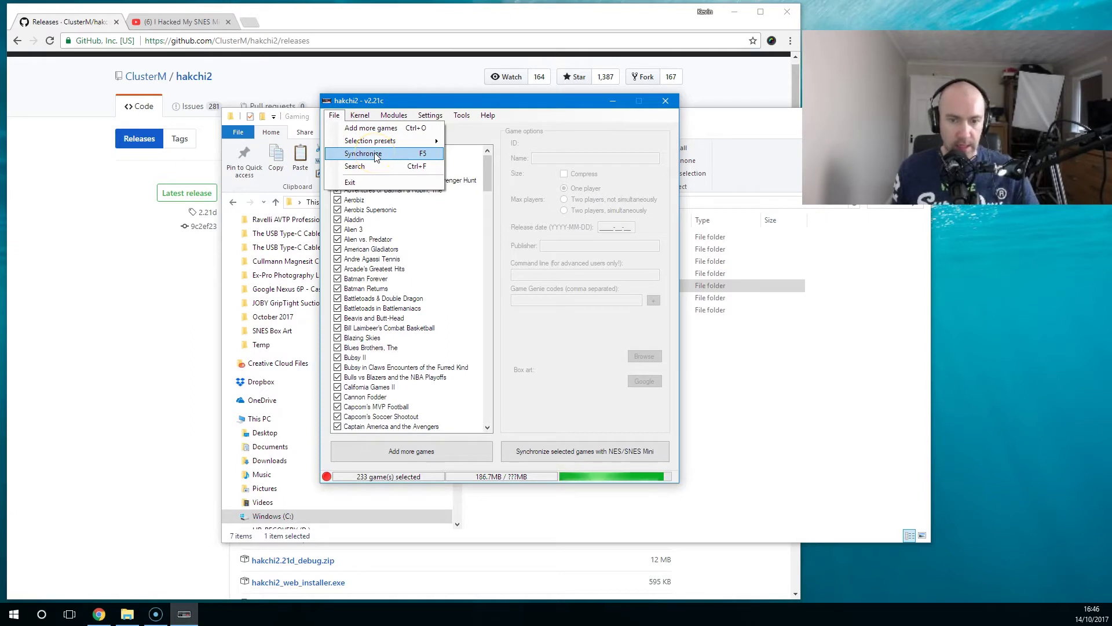
pyautogui.click(583, 375)
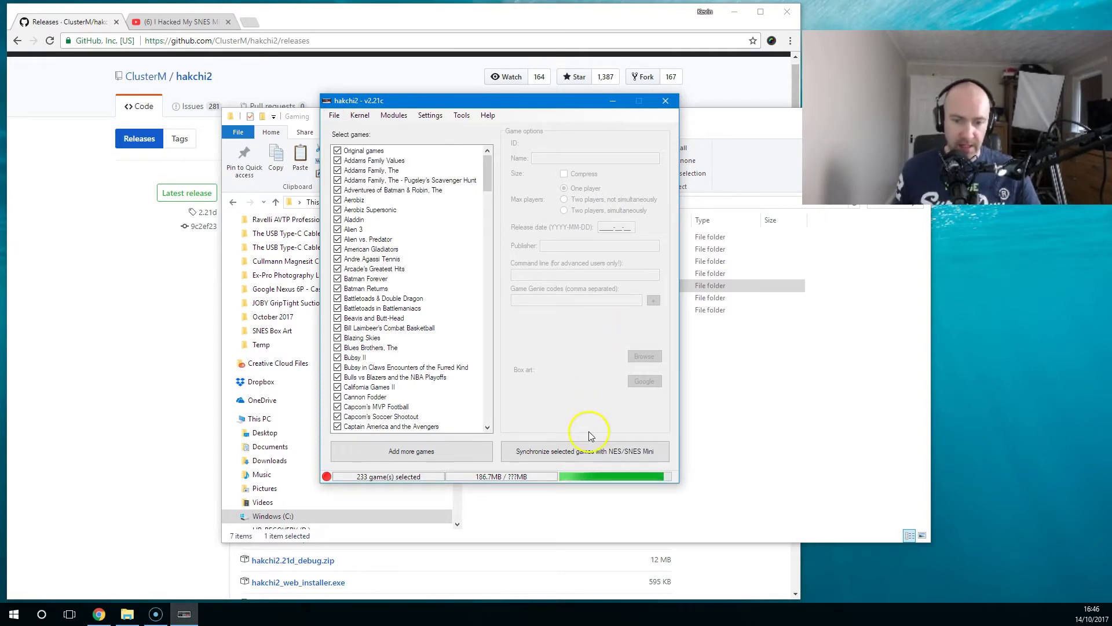
pyautogui.click(602, 451)
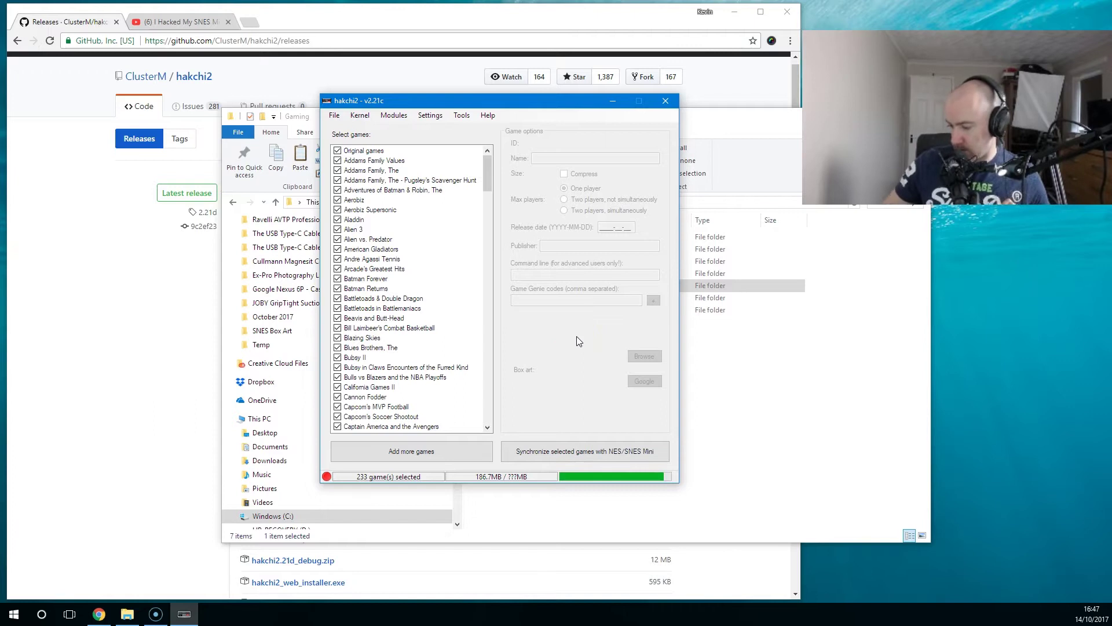
pyautogui.click(361, 116)
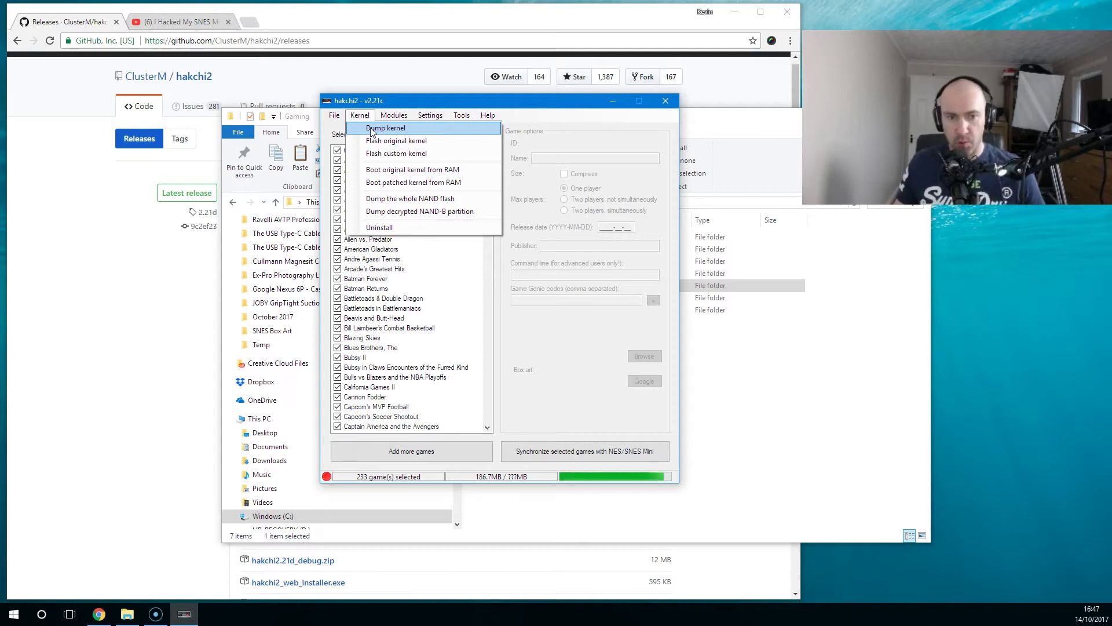
pyautogui.click(548, 325)
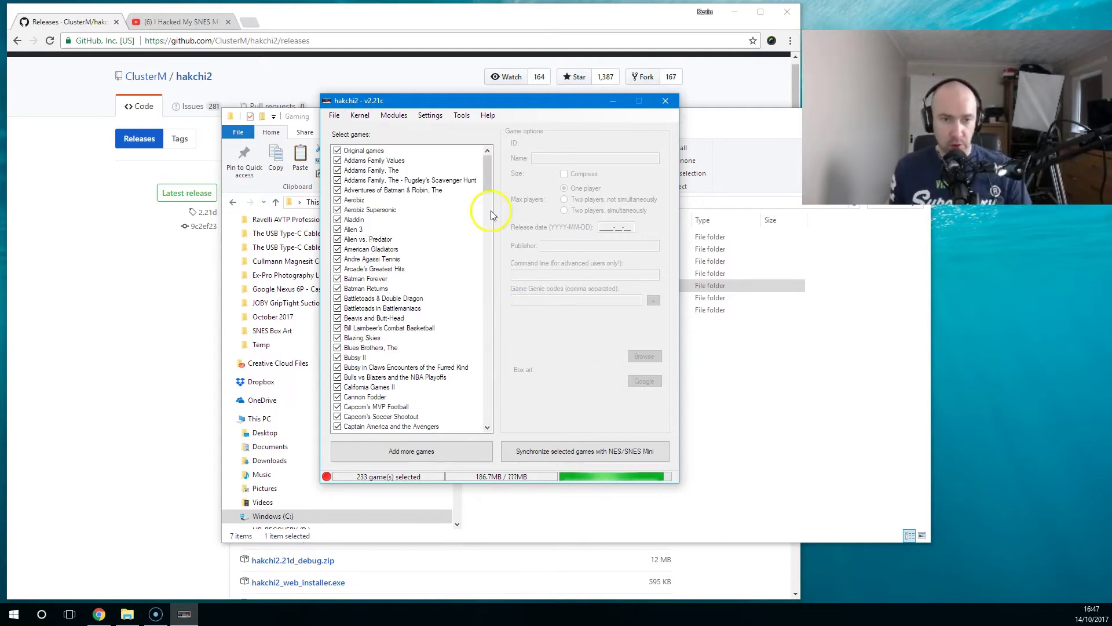
# - Delete the unticked game Operation Starfi5h from the games list
pyautogui.moveTo(489, 169); pyautogui.dragTo(488, 295)
pyautogui.click(387, 319)
pyautogui.rightClick(389, 322)
pyautogui.click(458, 362)
pyautogui.click(529, 347)
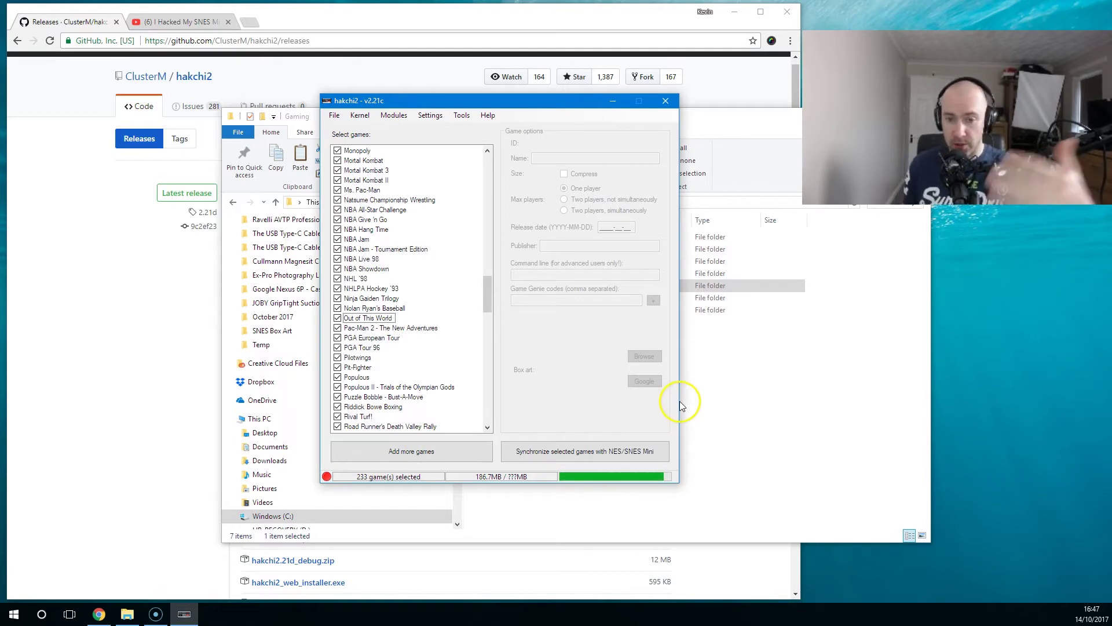
# - Switch to File Explorer and look into the SNES Mini Backup, SNES ROMS for SNES Mini and SNES ROMS to Select folders
pyautogui.click(741, 408)
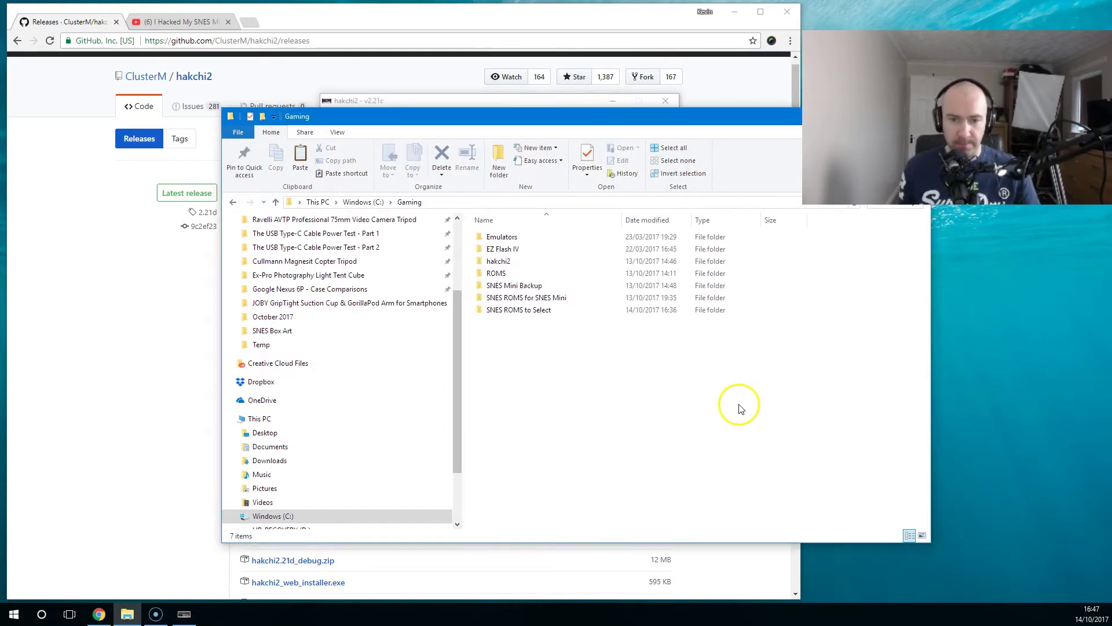
pyautogui.click(184, 614)
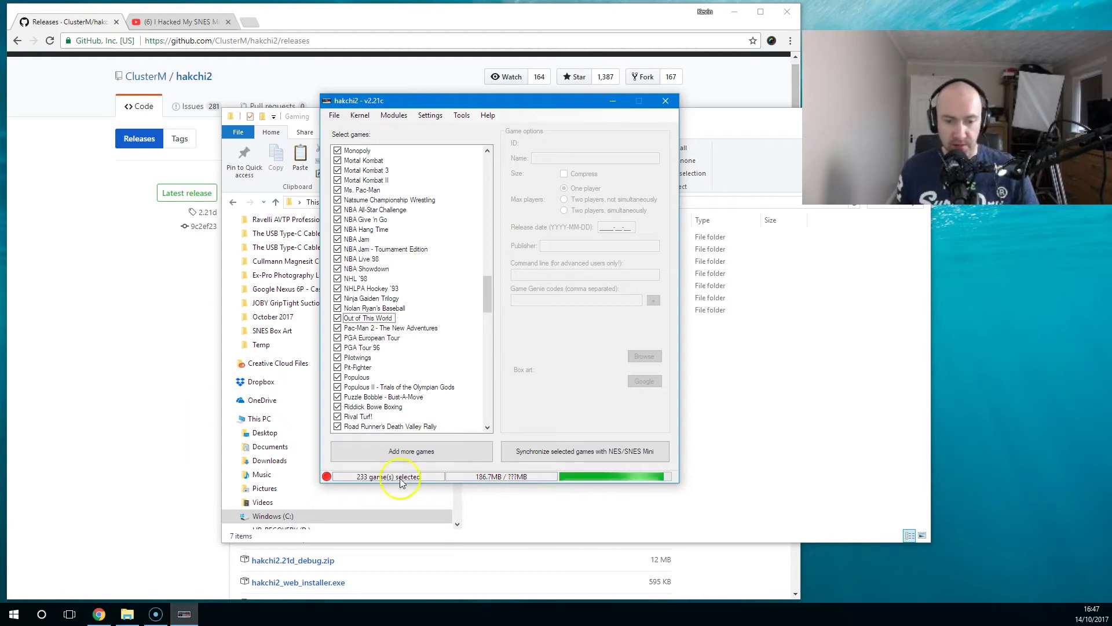
pyautogui.click(814, 432)
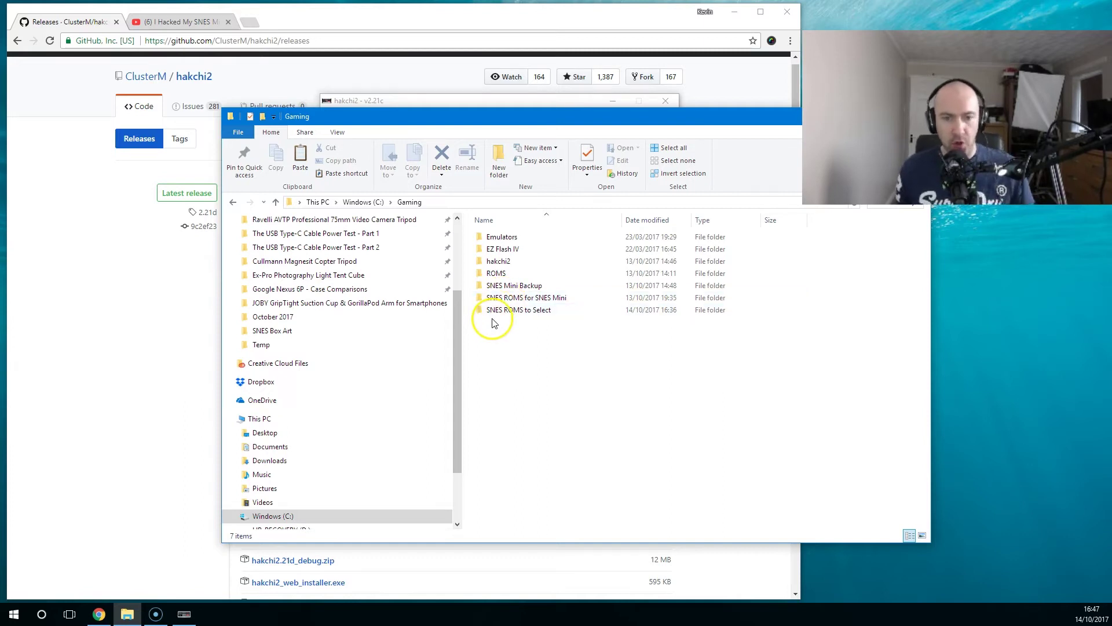
pyautogui.doubleClick(525, 285)
pyautogui.click(235, 201)
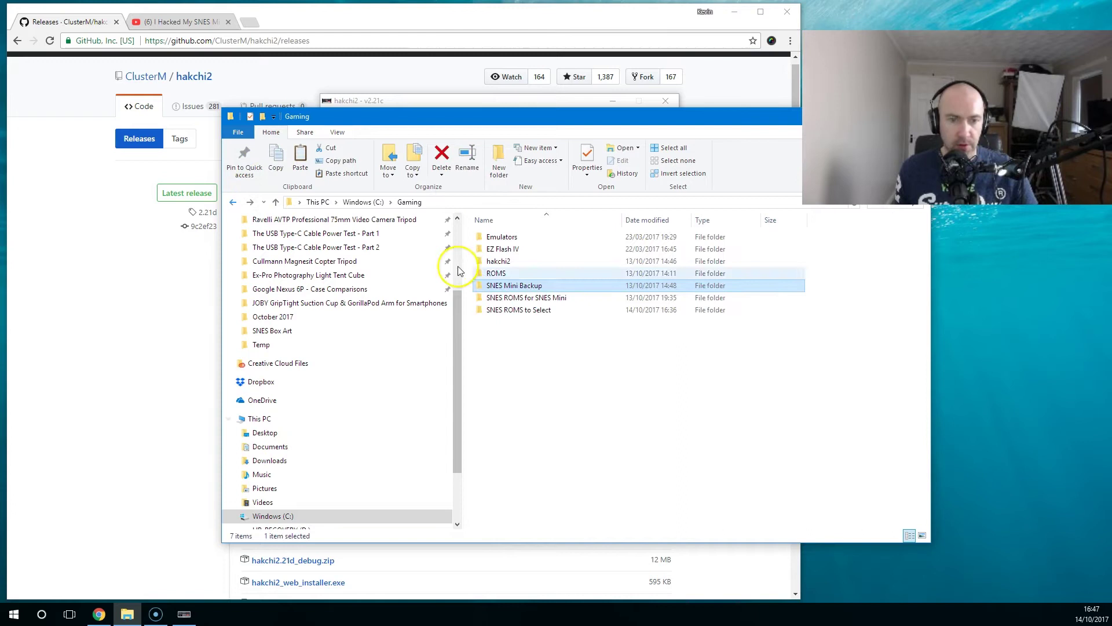
pyautogui.click(539, 299)
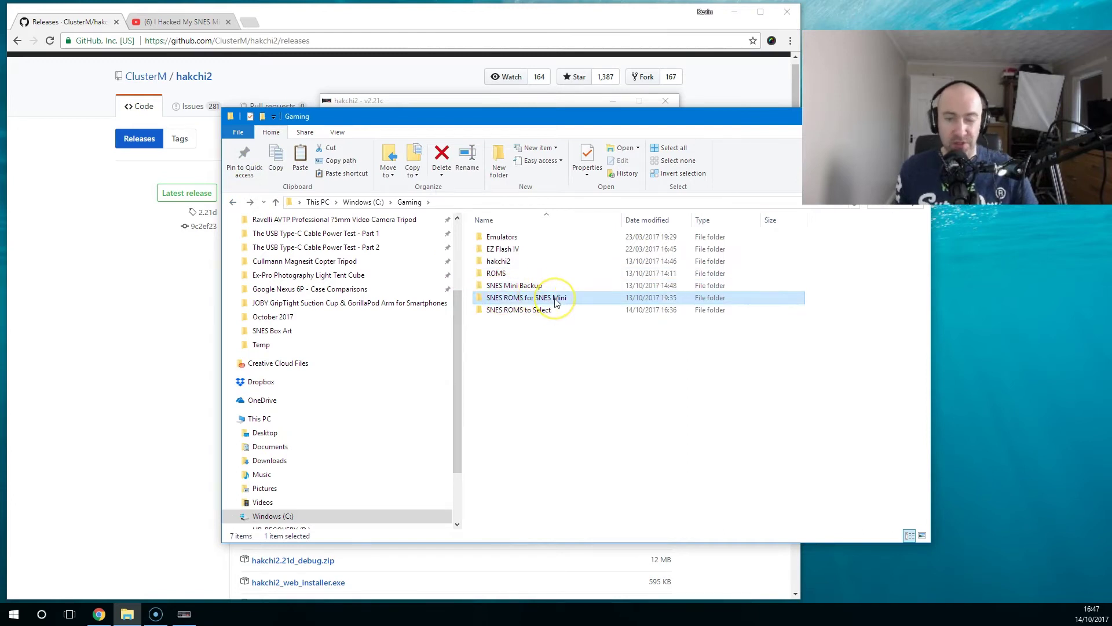
pyautogui.doubleClick(555, 303)
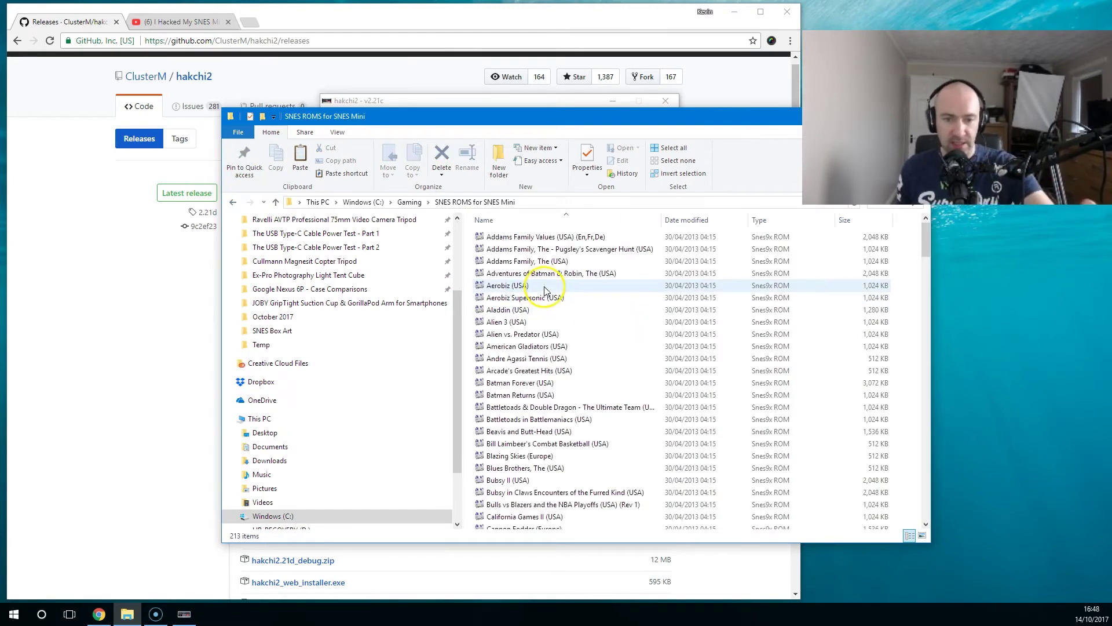
pyautogui.click(233, 202)
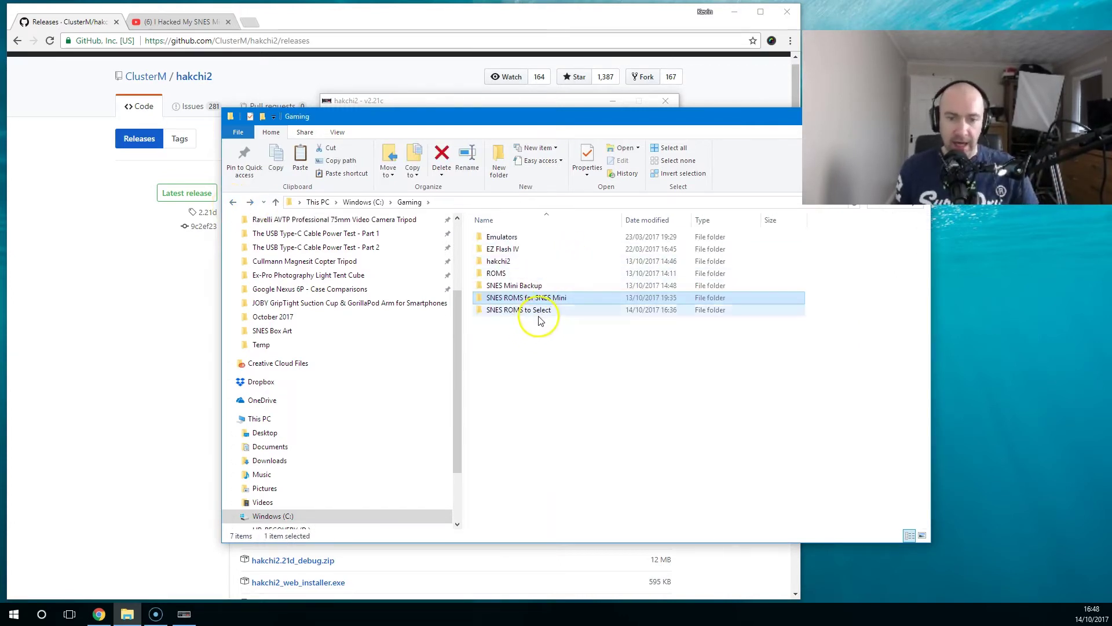
pyautogui.doubleClick(541, 312)
pyautogui.click(234, 202)
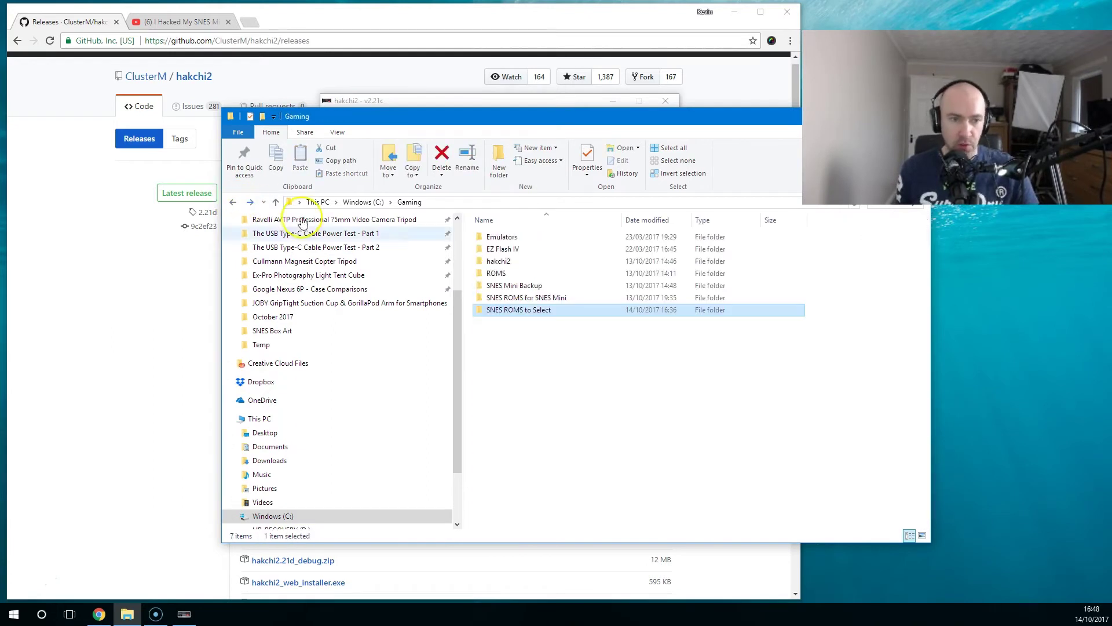
# - Check the combined size of all files in the SNES folder inside ROMS
pyautogui.doubleClick(497, 262)
pyautogui.doubleClick(503, 335)
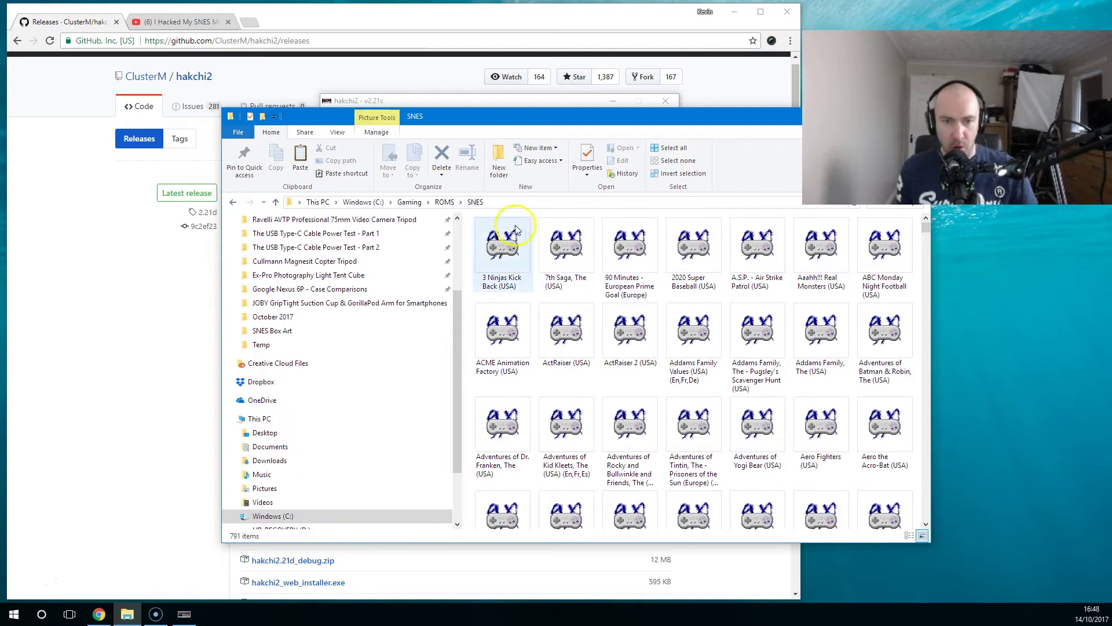
pyautogui.hotkey('ctrl', 'a')
pyautogui.rightClick(510, 253)
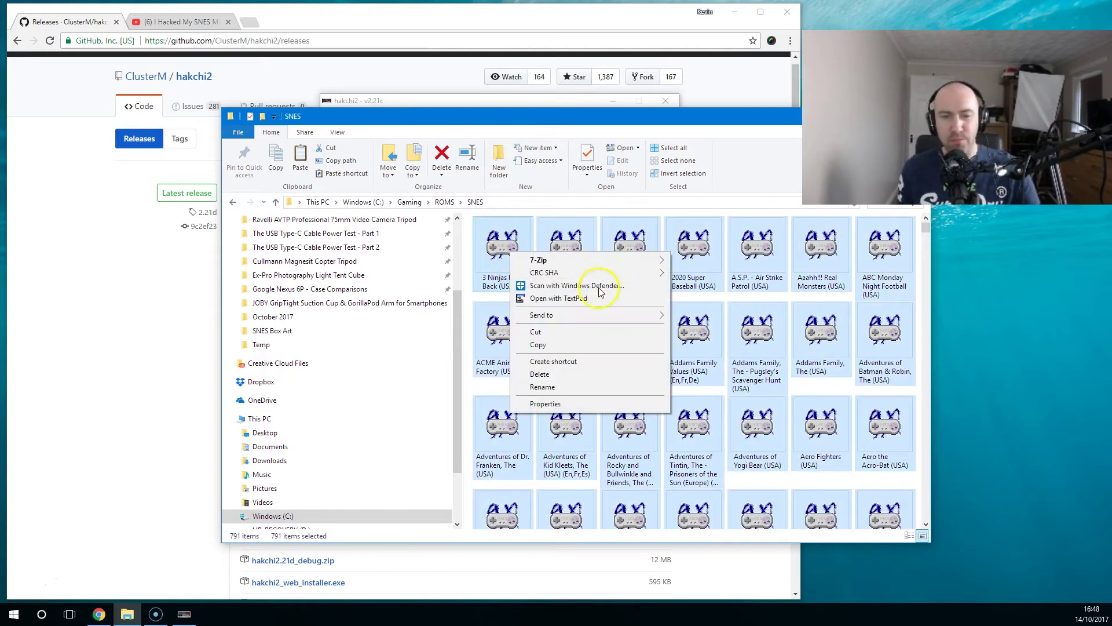
pyautogui.click(596, 404)
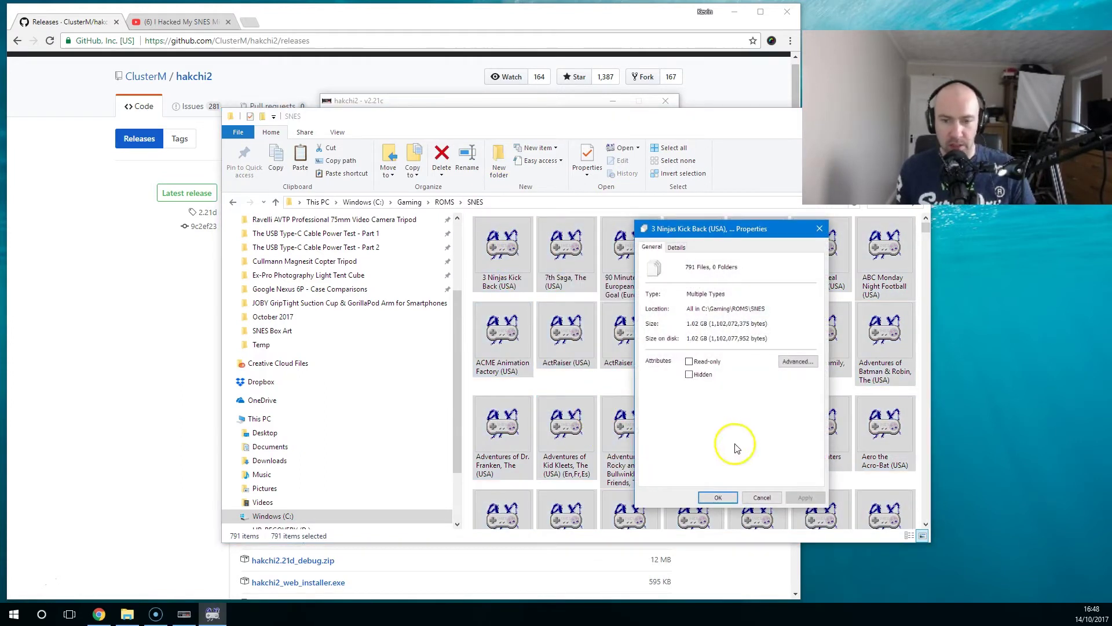
pyautogui.click(763, 498)
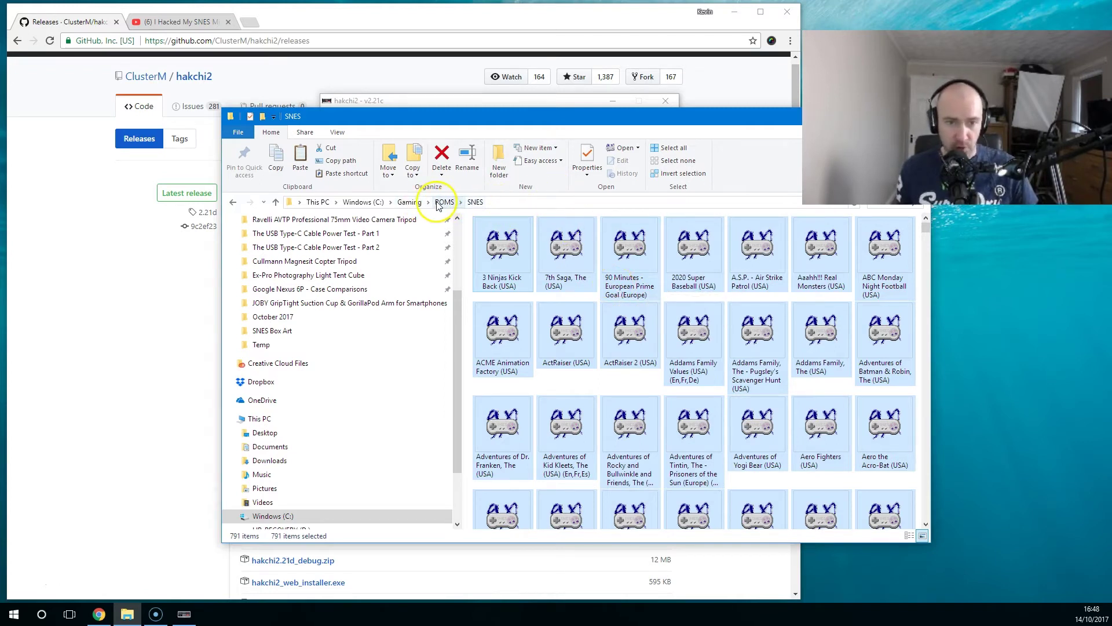
# - Open the SNES ROMS to Select folder in Gaming and expand the Gaming folder in the folder tree
pyautogui.click(409, 202)
pyautogui.doubleClick(533, 317)
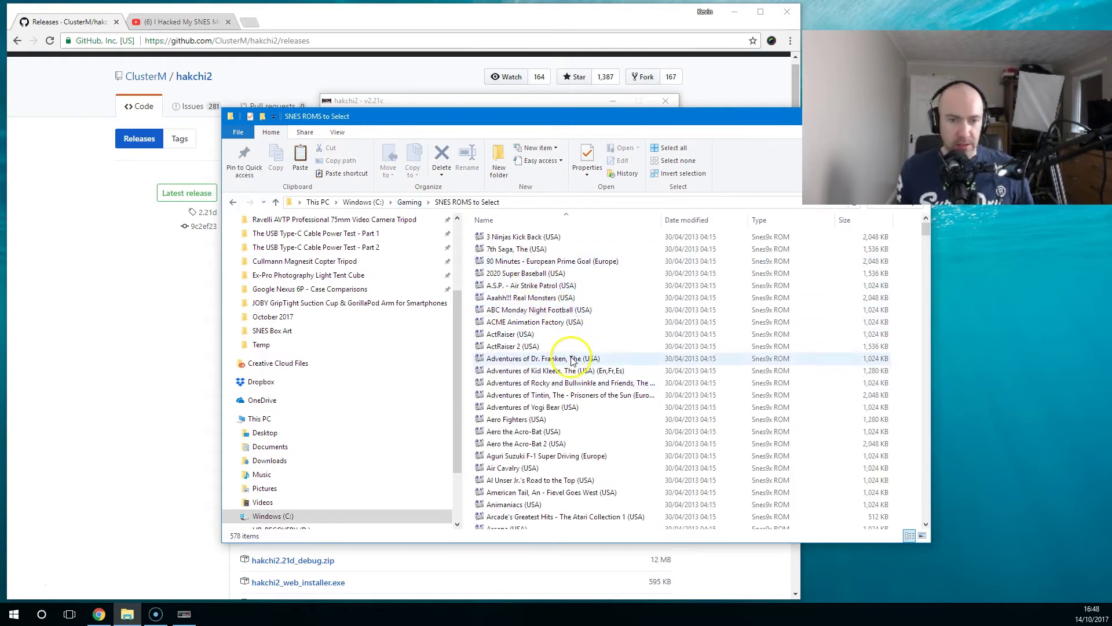
pyautogui.scroll(-1, 266, 484)
pyautogui.click(234, 475)
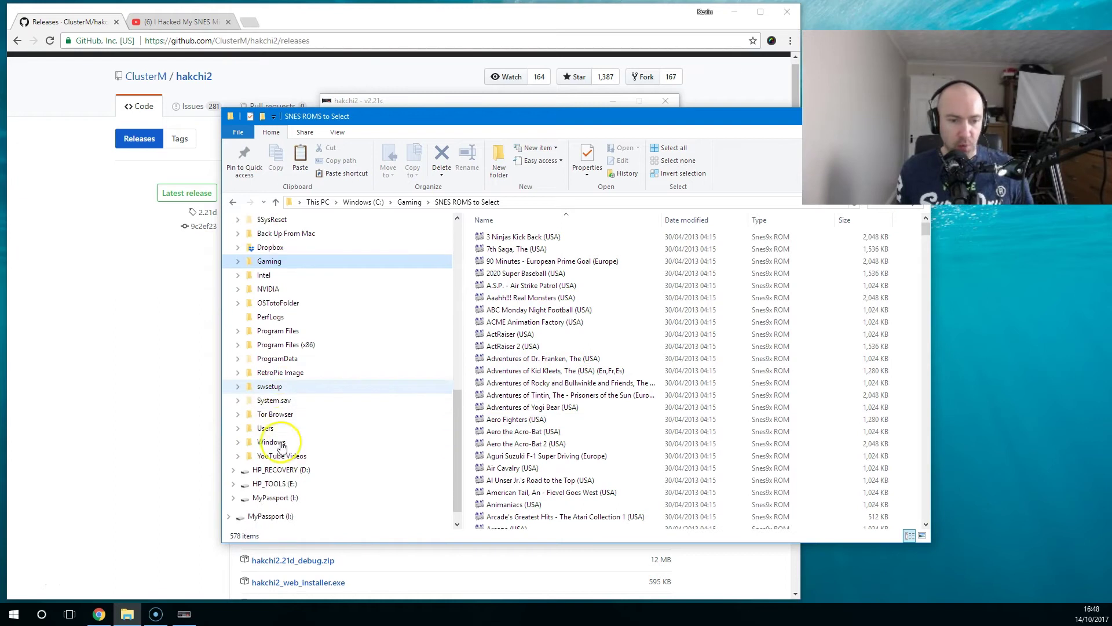
pyautogui.click(238, 261)
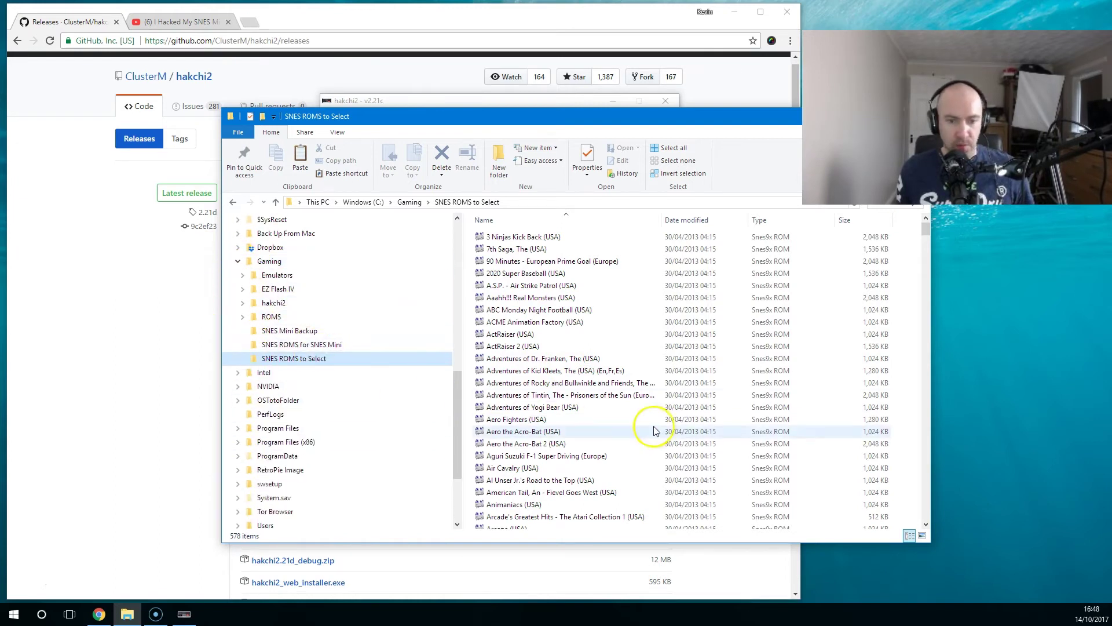
# - Browse the ROMs in SNES ROMS to Select and sort them by size, largest first
pyautogui.scroll(-7, 651, 447)
pyautogui.scroll(-5, 649, 444)
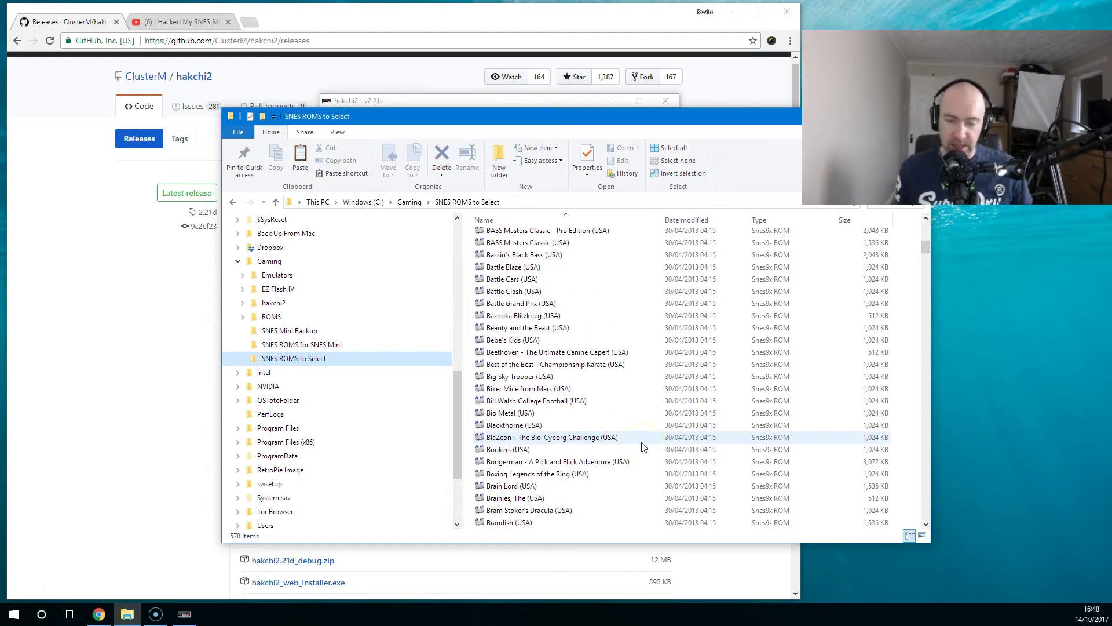
pyautogui.moveTo(927, 248); pyautogui.dragTo(927, 229)
pyautogui.click(881, 223)
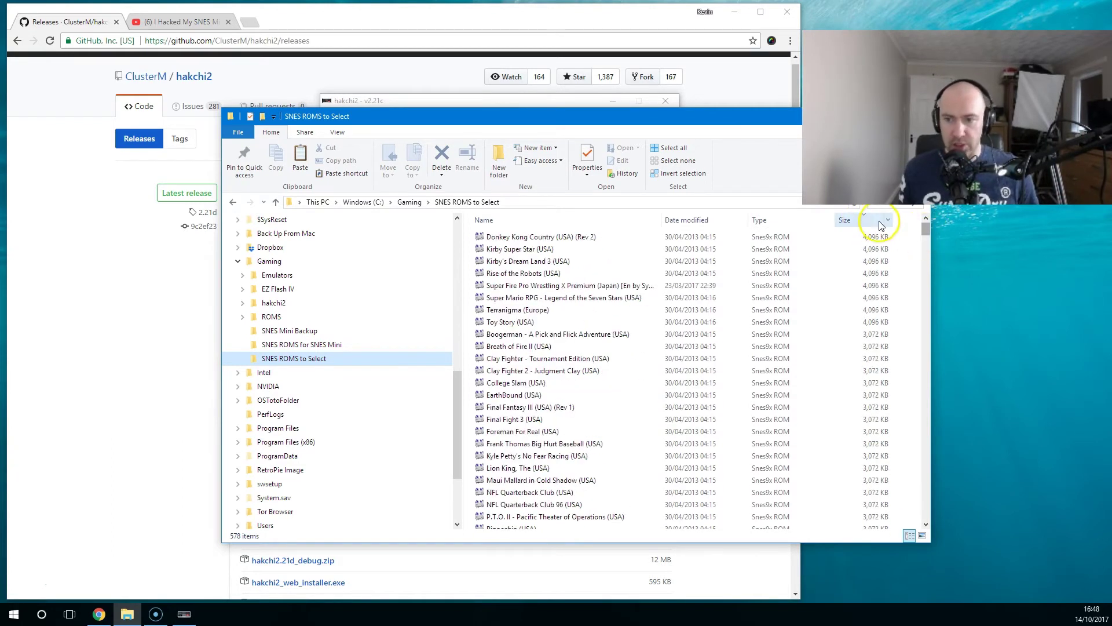
pyautogui.moveTo(926, 230)
pyautogui.mouseDown()
pyautogui.moveTo(924, 365)
pyautogui.moveTo(903, 489)
pyautogui.moveTo(911, 517)
pyautogui.moveTo(926, 231)
pyautogui.mouseUp()
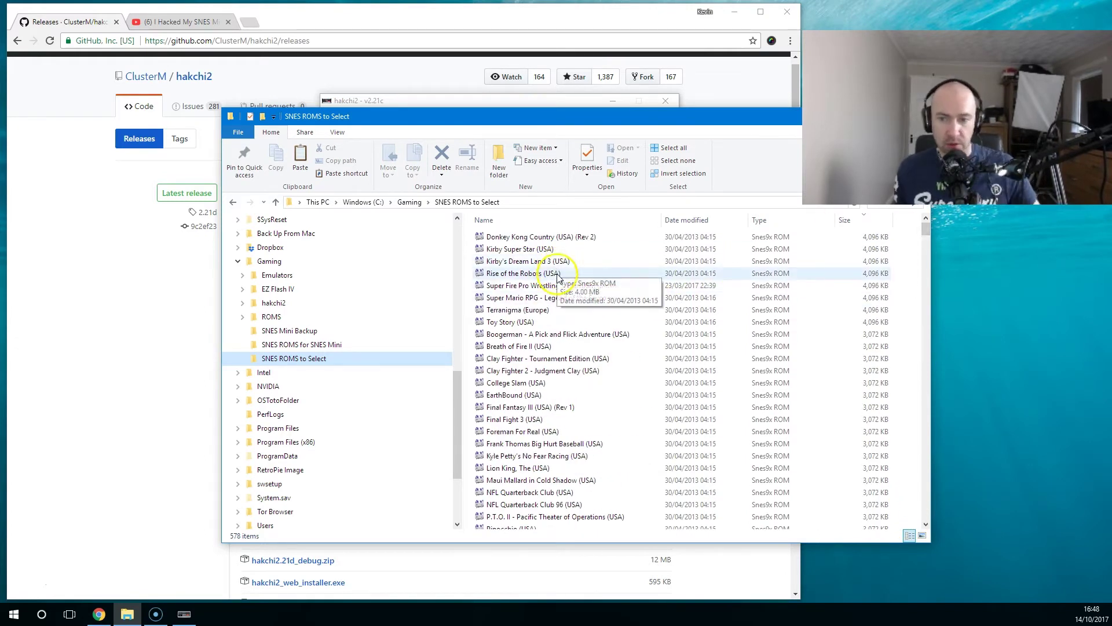
# - Select Super Mario RPG, Rise of the Robots, Kirby's Dream Land 3, Kirby Super Star and Breath of Fire II together in SNES ROMS to Select
pyautogui.click(560, 297)
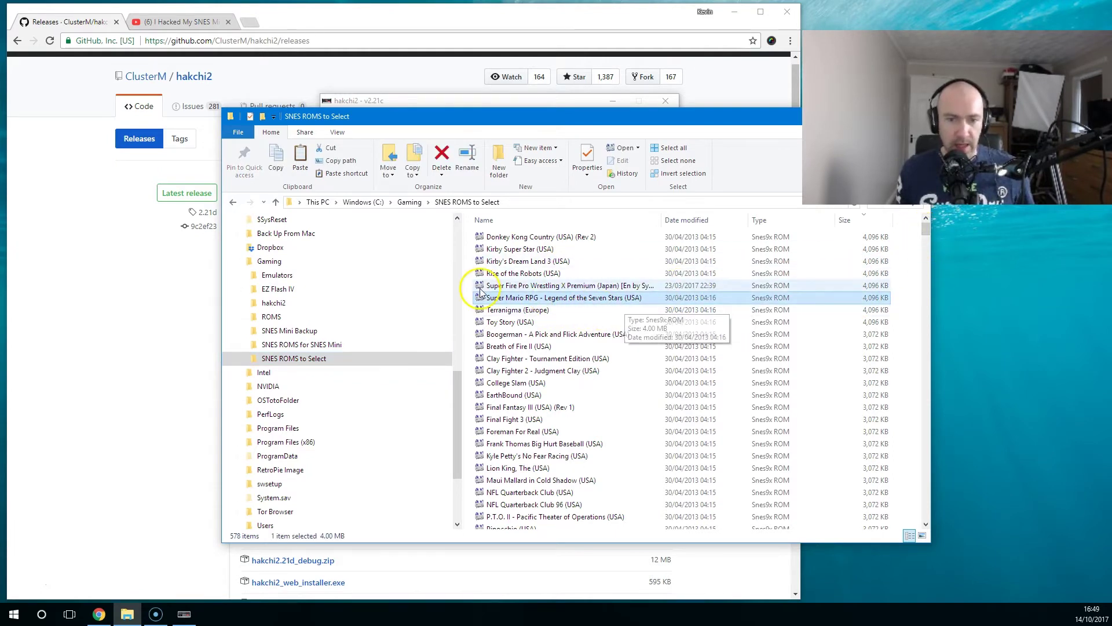
pyautogui.keyDown('ctrl'); pyautogui.click(519, 275); pyautogui.keyUp('ctrl')
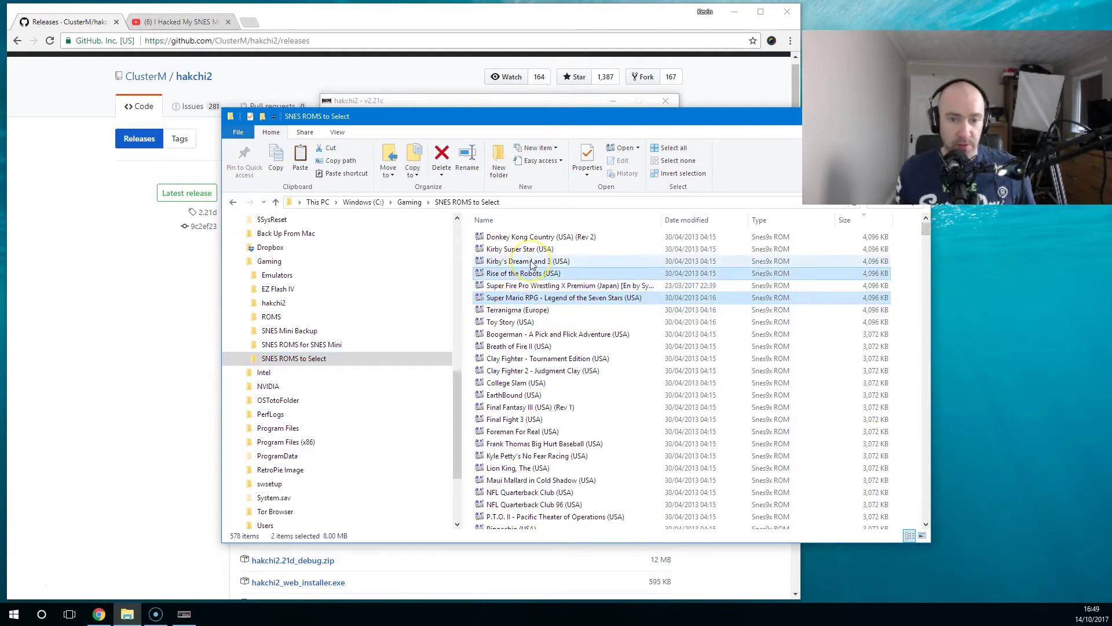
pyautogui.keyDown('ctrl'); pyautogui.click(532, 262); pyautogui.keyUp('ctrl')
pyautogui.keyDown('ctrl'); pyautogui.click(524, 249); pyautogui.keyUp('ctrl')
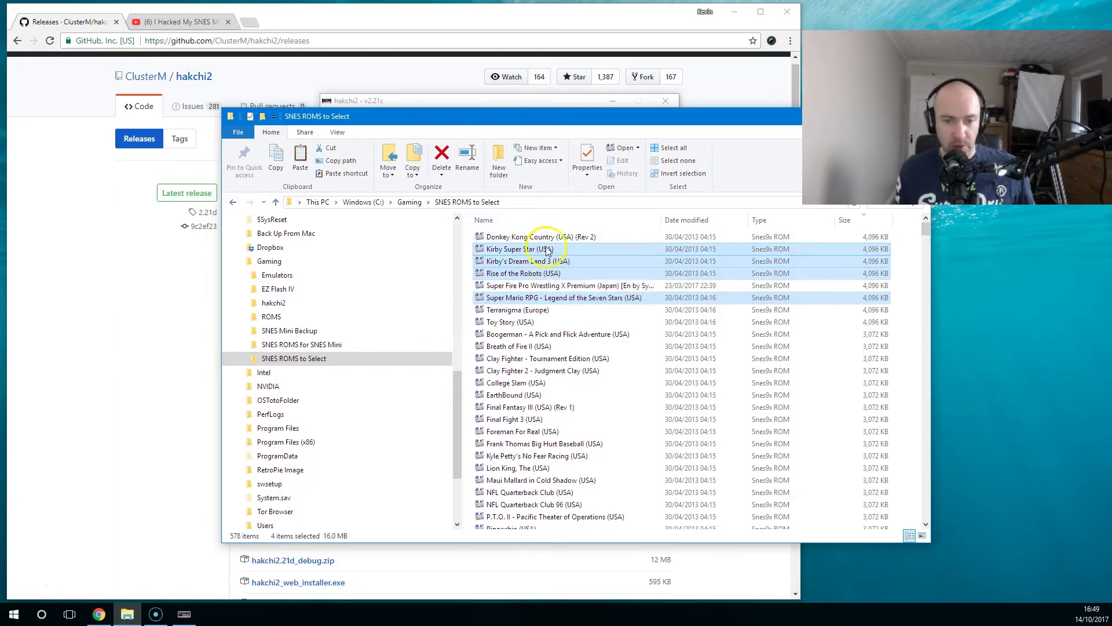
pyautogui.keyDown('ctrl'); pyautogui.click(536, 346); pyautogui.keyUp('ctrl')
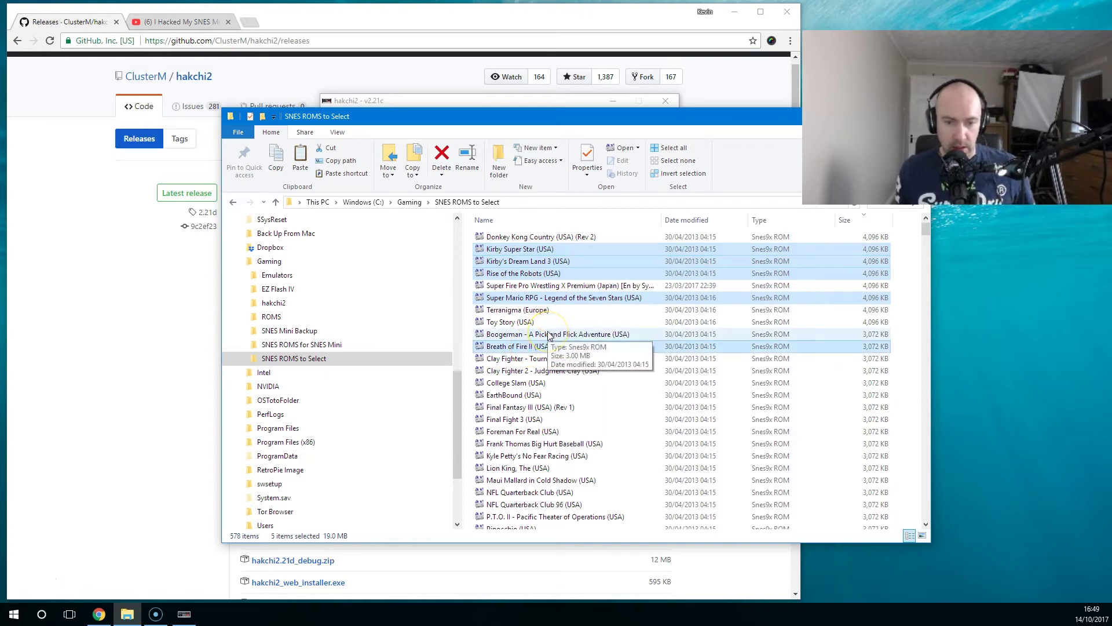
pyautogui.keyDown('ctrl'); pyautogui.click(530, 322); pyautogui.keyUp('ctrl')
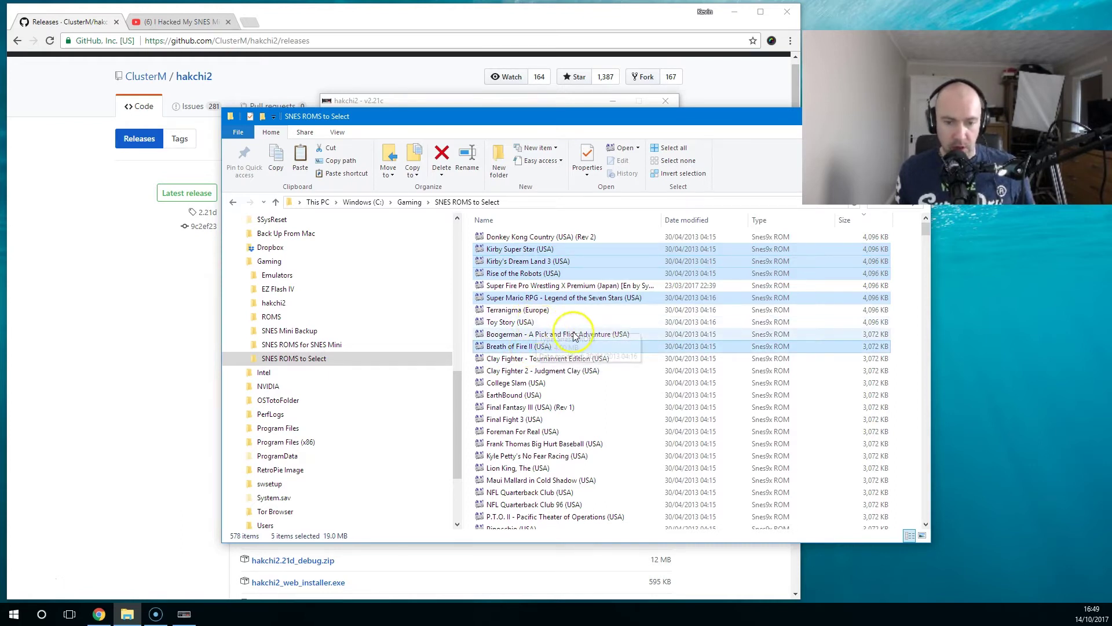
pyautogui.click(559, 371)
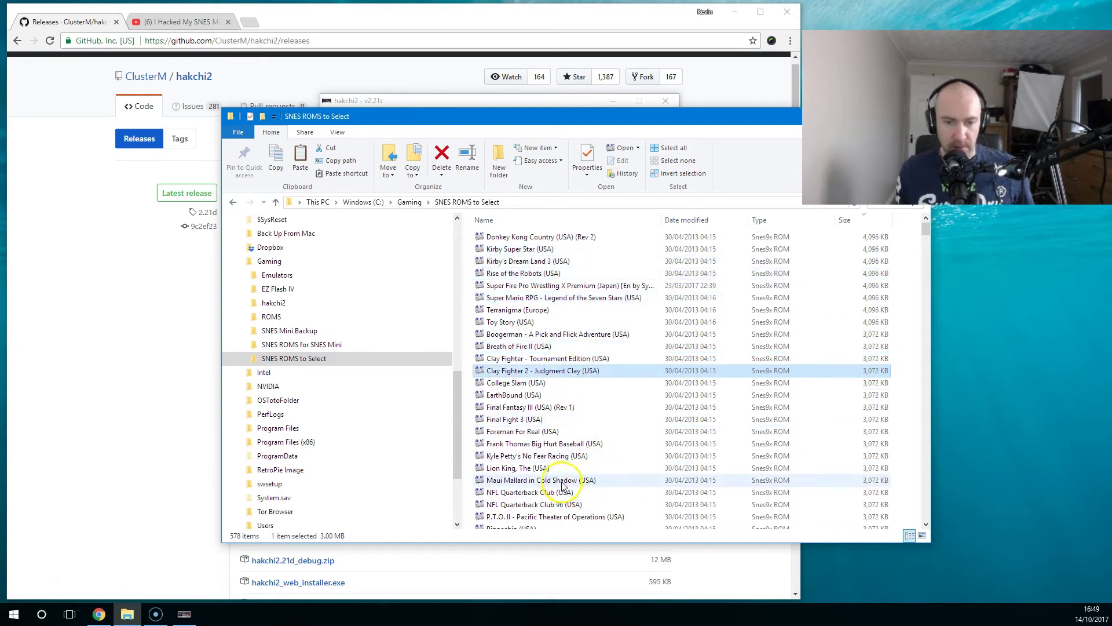
# - Move Final Fight 3 (USA) into the SNES ROMS for SNES Mini folder and open that folder
pyautogui.click(525, 420)
pyautogui.moveTo(521, 423); pyautogui.dragTo(324, 347)
pyautogui.click(330, 346)
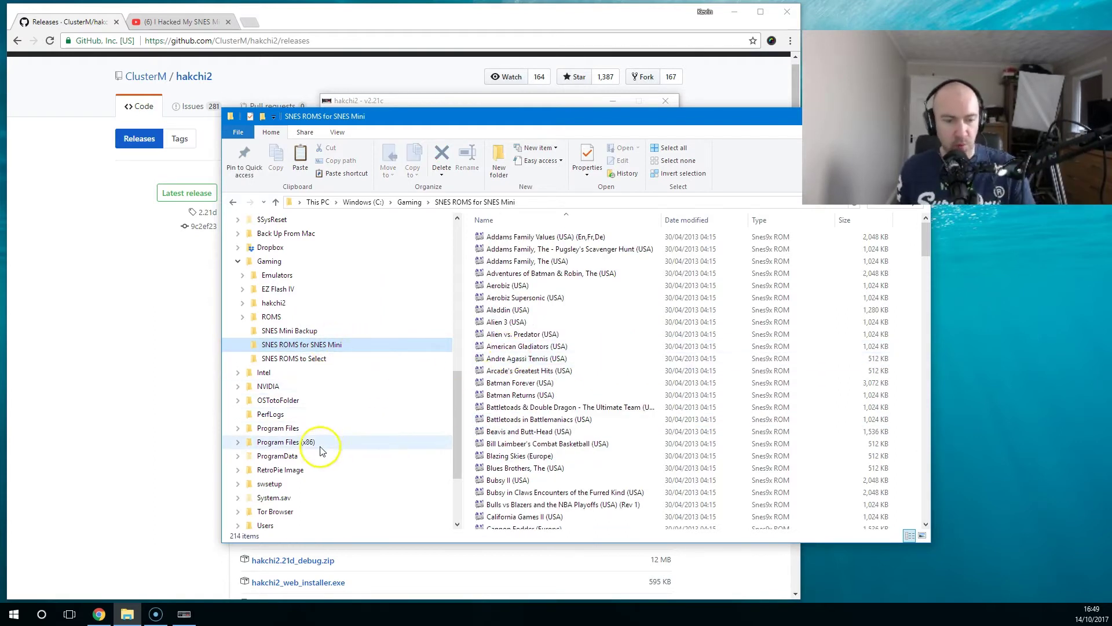
# - Switch to hakchi2, start adding more games and browse to Gaming > SNES ROMS for SNES Mini on Windows (C:)
pyautogui.click(184, 614)
pyautogui.click(427, 452)
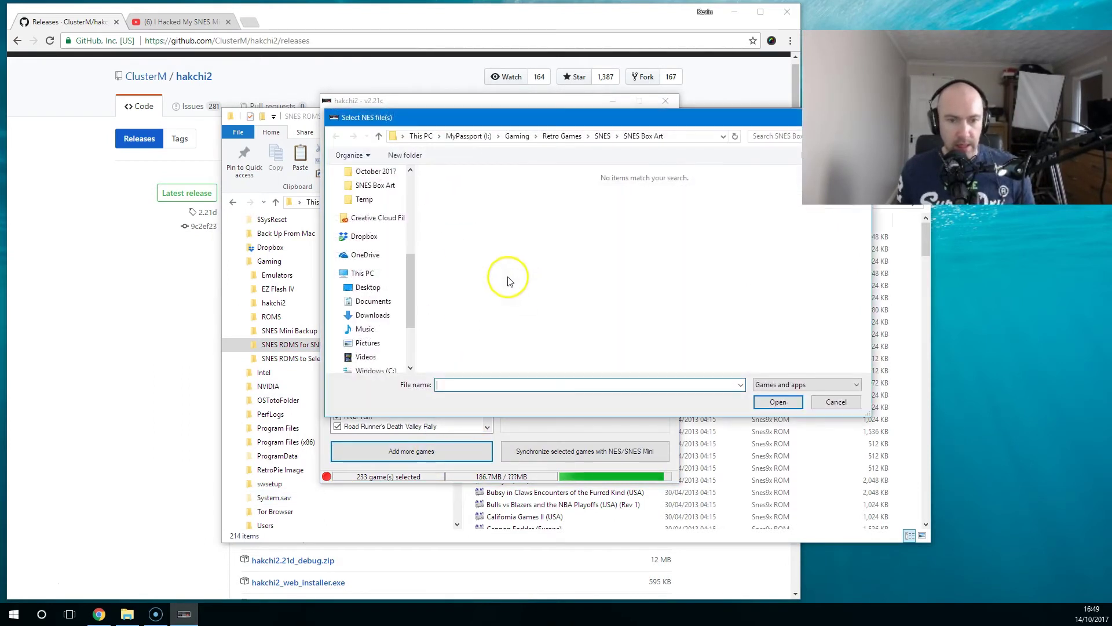
pyautogui.click(602, 136)
pyautogui.click(376, 310)
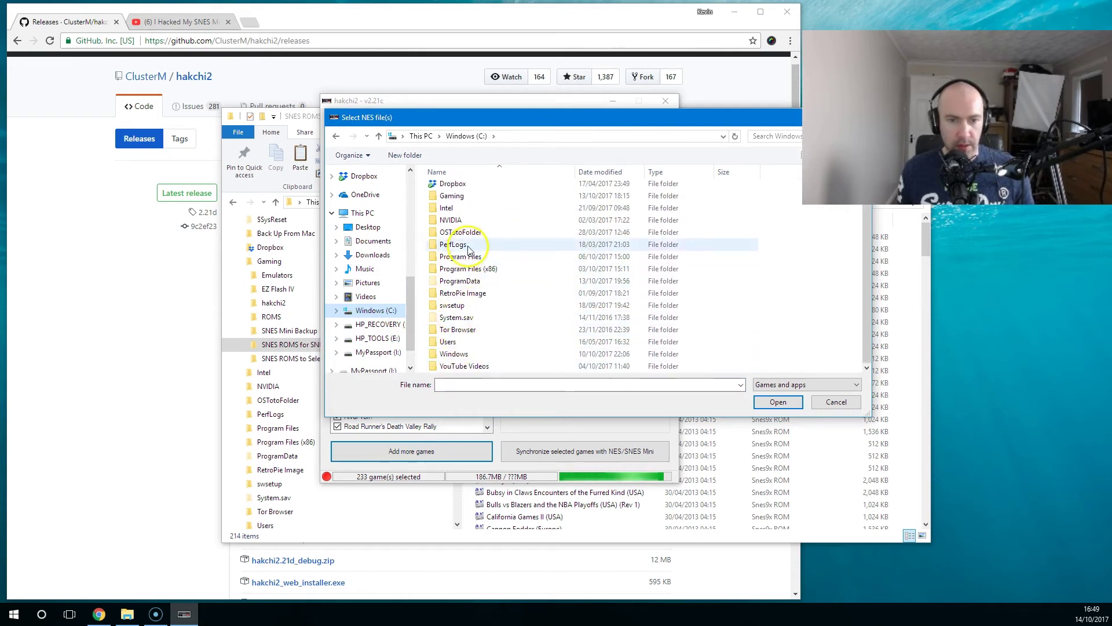
pyautogui.doubleClick(469, 197)
pyautogui.doubleClick(486, 249)
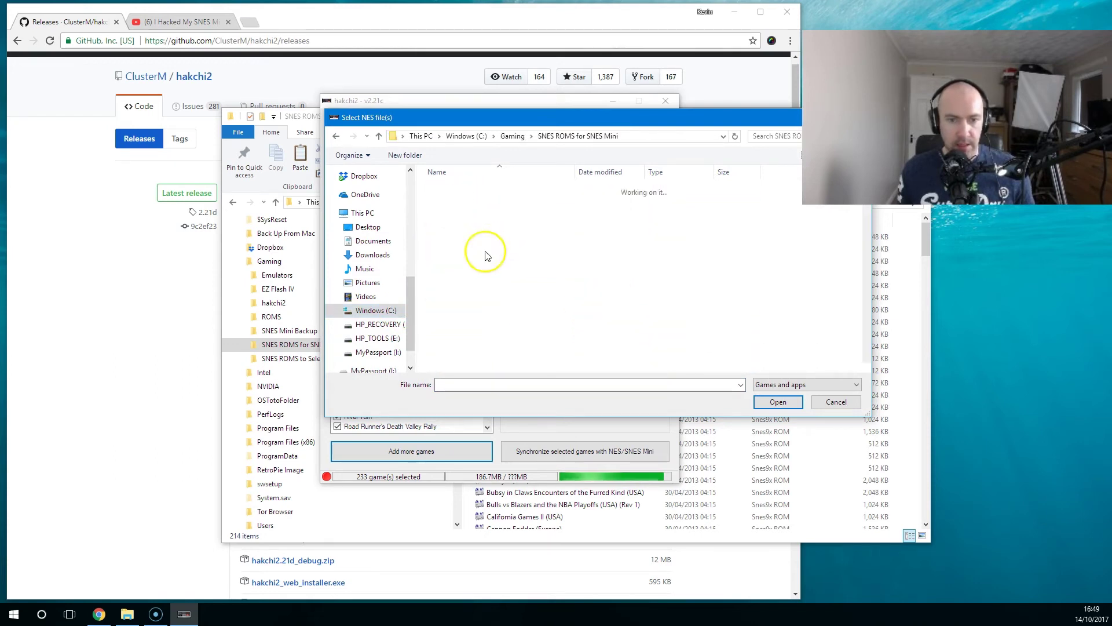
# - Find the Final Fight 3 (USA) ROM in the folder and add it to the games list
pyautogui.click(547, 273)
pyautogui.write('fin')
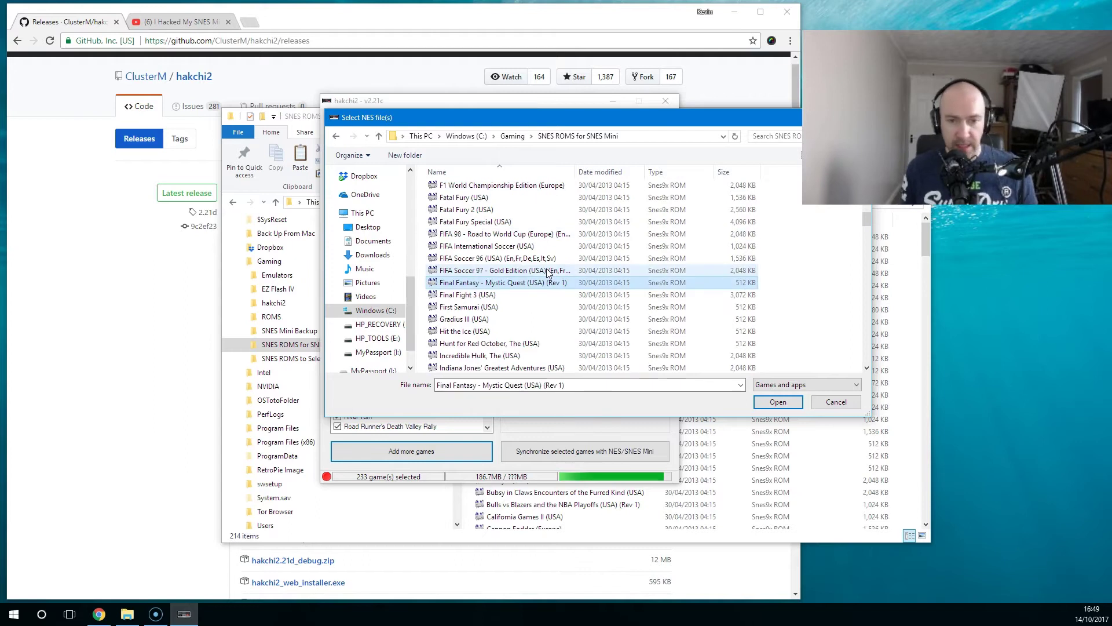
pyautogui.click(479, 296)
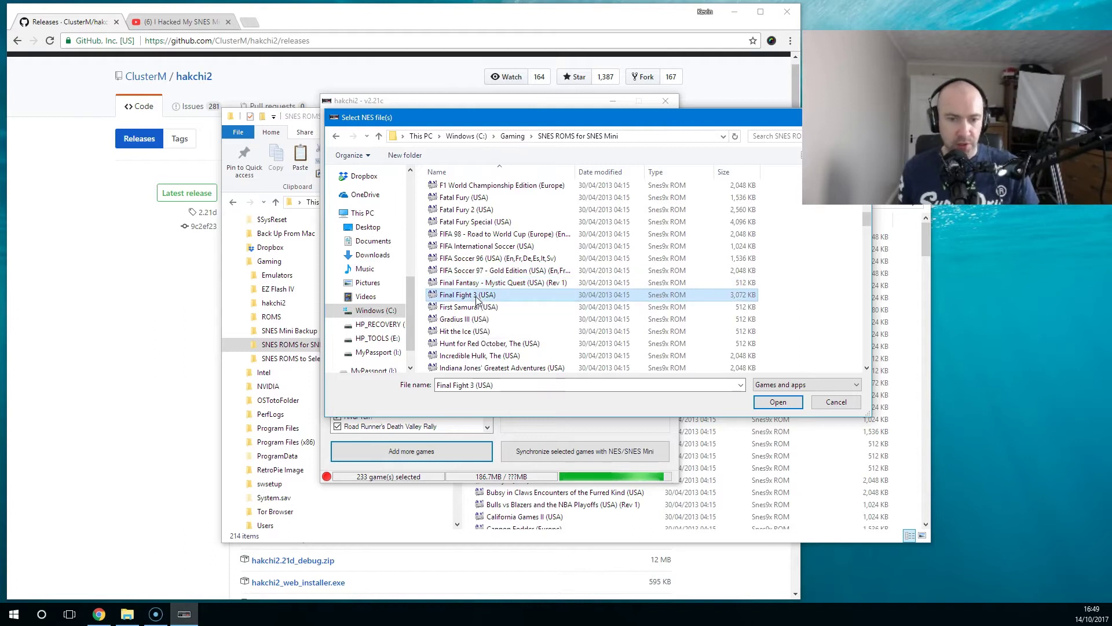
pyautogui.click(777, 405)
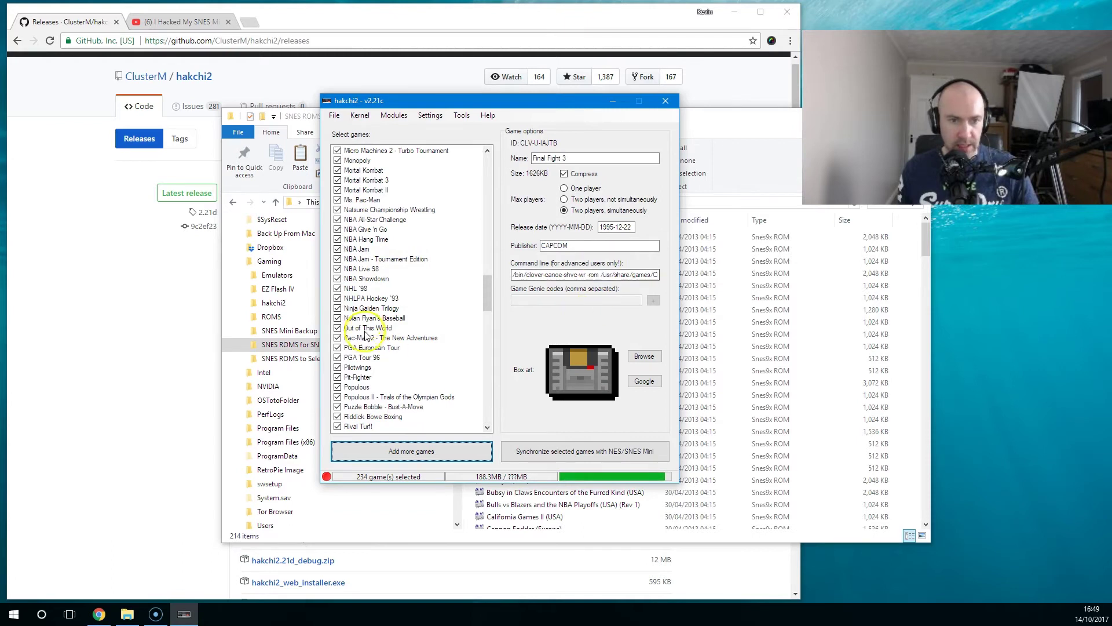
# - Select Final Fight 3 in the games list and look through the Google Images results for its box art
pyautogui.scroll(20, 367, 335)
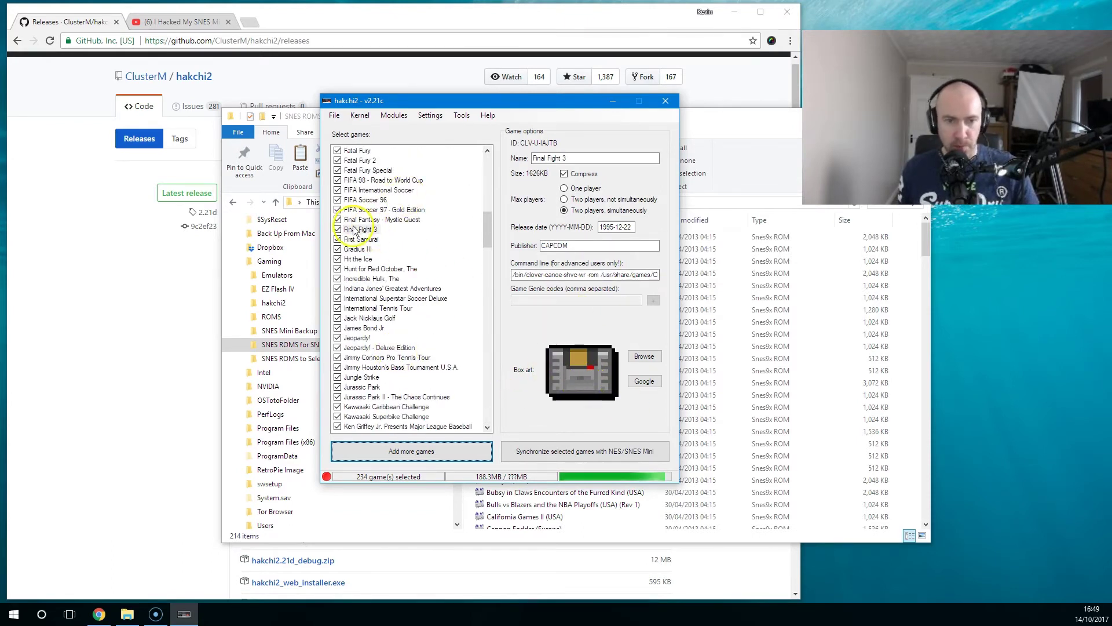
pyautogui.click(372, 239)
pyautogui.click(371, 230)
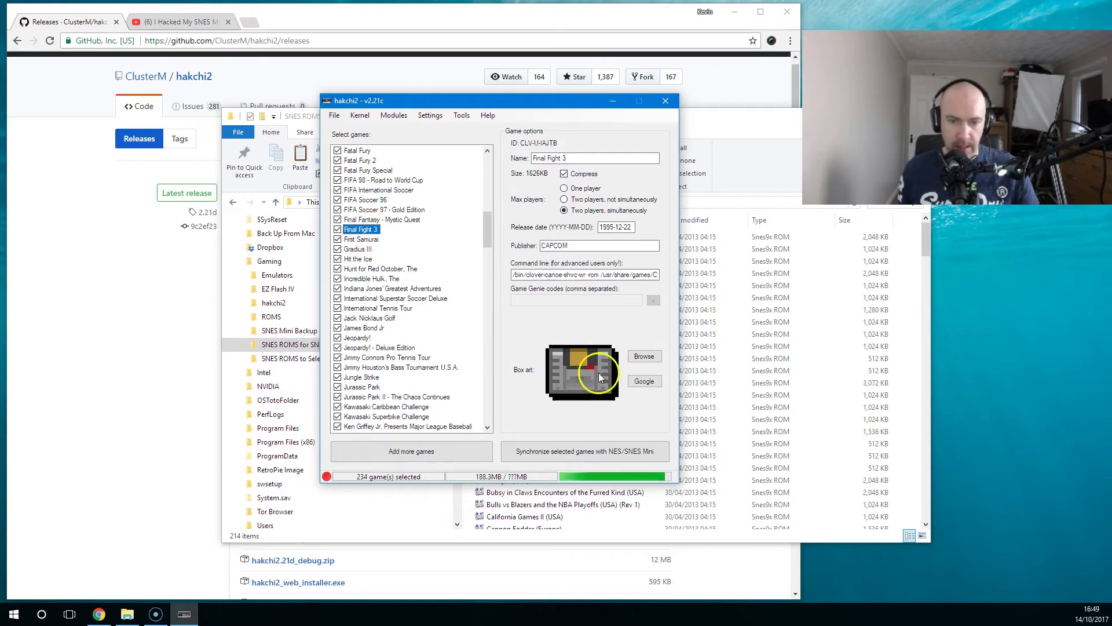
pyautogui.click(644, 382)
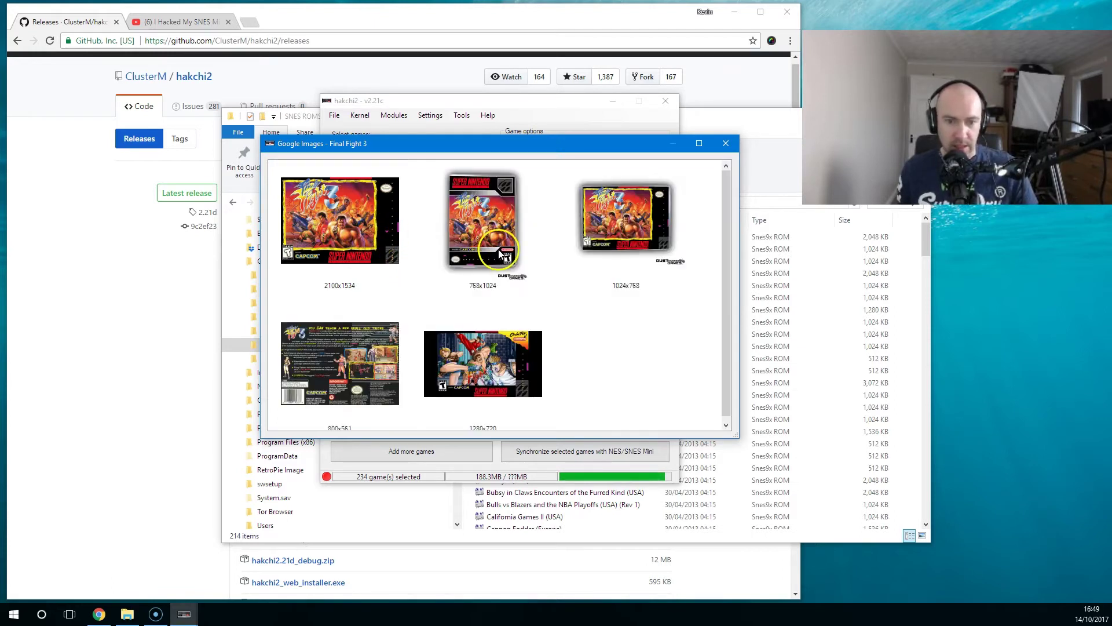
pyautogui.scroll(-3, 523, 370)
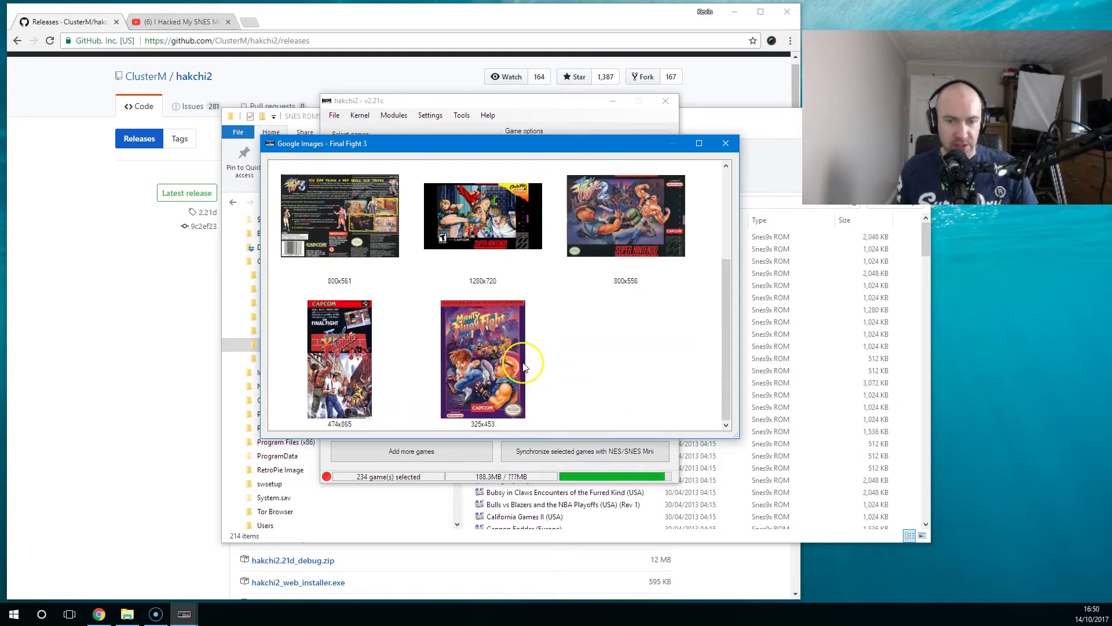
pyautogui.scroll(3, 523, 368)
pyautogui.scroll(-3, 583, 351)
pyautogui.scroll(3, 582, 351)
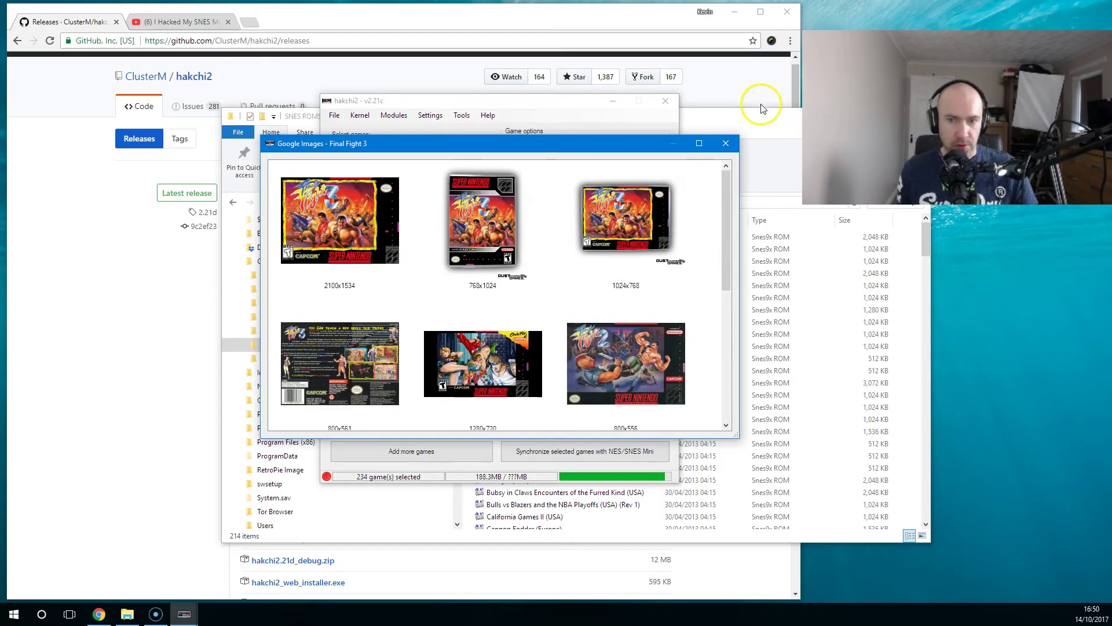
pyautogui.click(723, 152)
# - Browse for a cover image for Final Fight 3 in Gaming > Retro Games > SNES > SNES Box Art on MyPassport (I:)
pyautogui.click(637, 354)
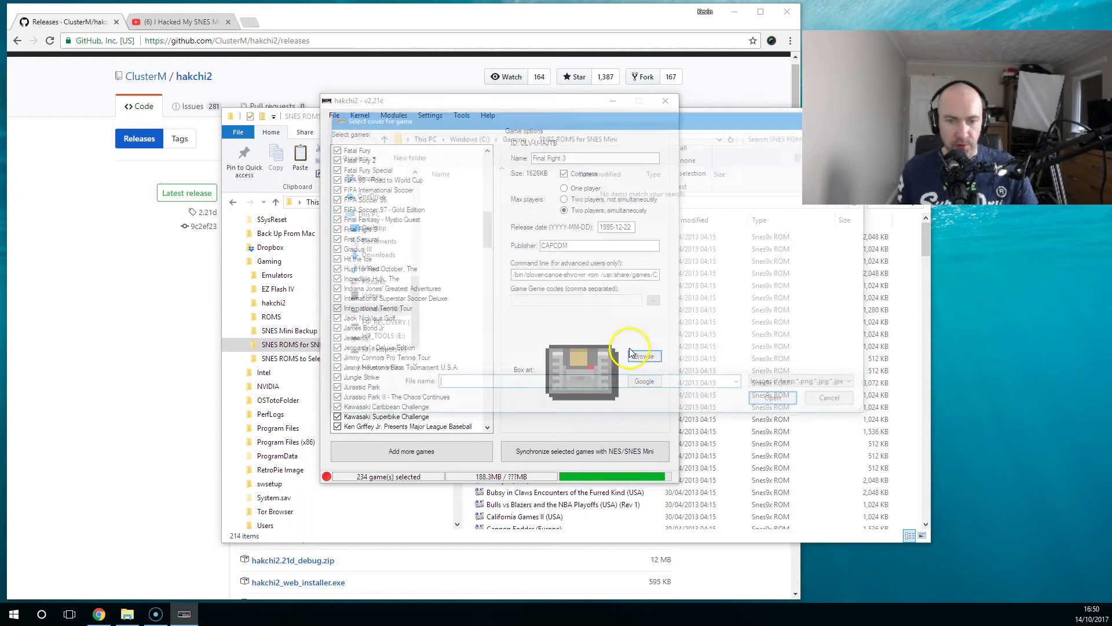
pyautogui.scroll(-1, 402, 303)
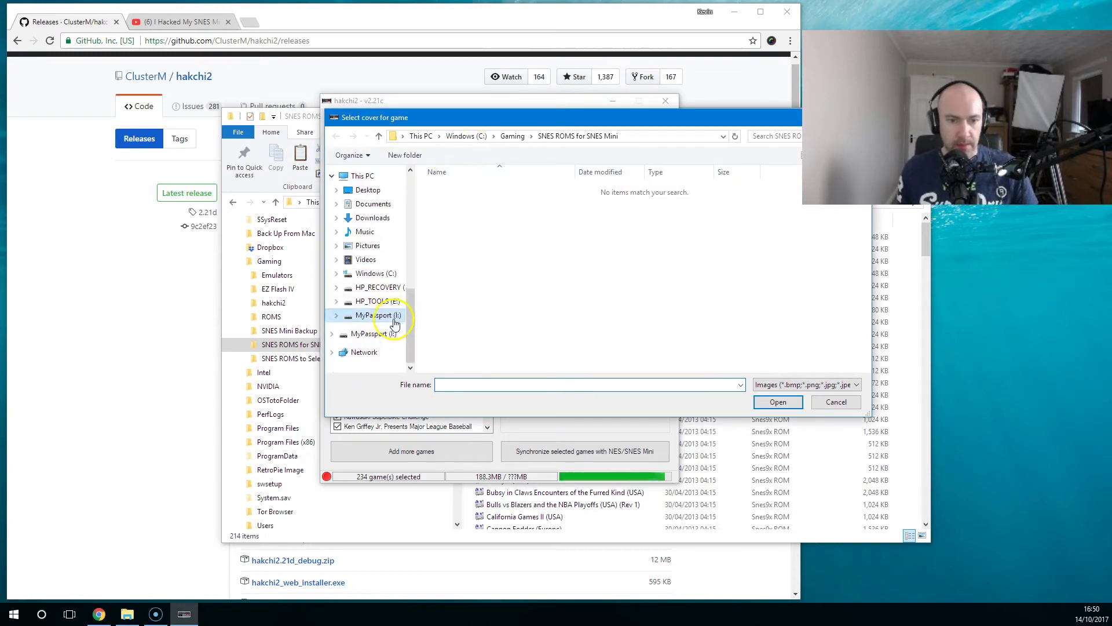
pyautogui.click(376, 315)
pyautogui.doubleClick(449, 201)
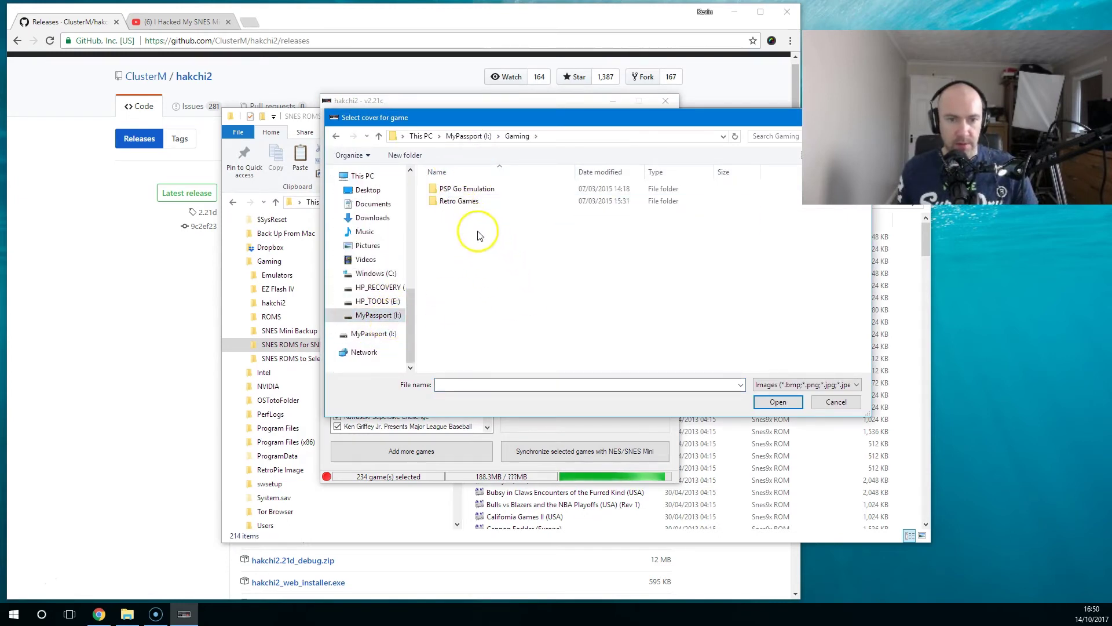
pyautogui.doubleClick(462, 201)
pyautogui.scroll(-4, 467, 202)
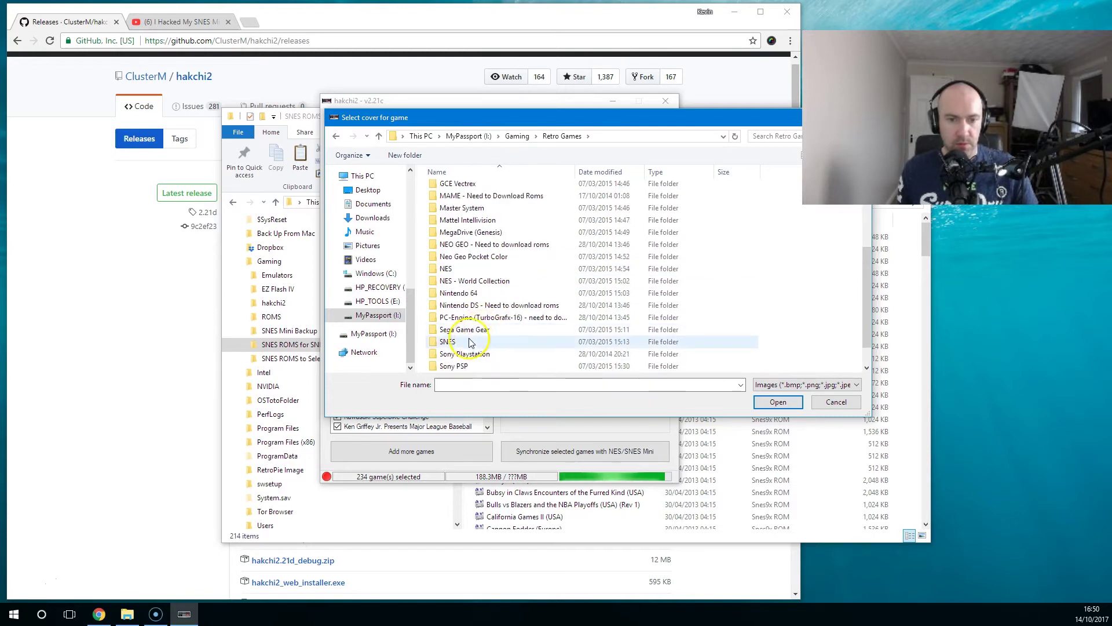
pyautogui.doubleClick(486, 341)
pyautogui.doubleClick(464, 191)
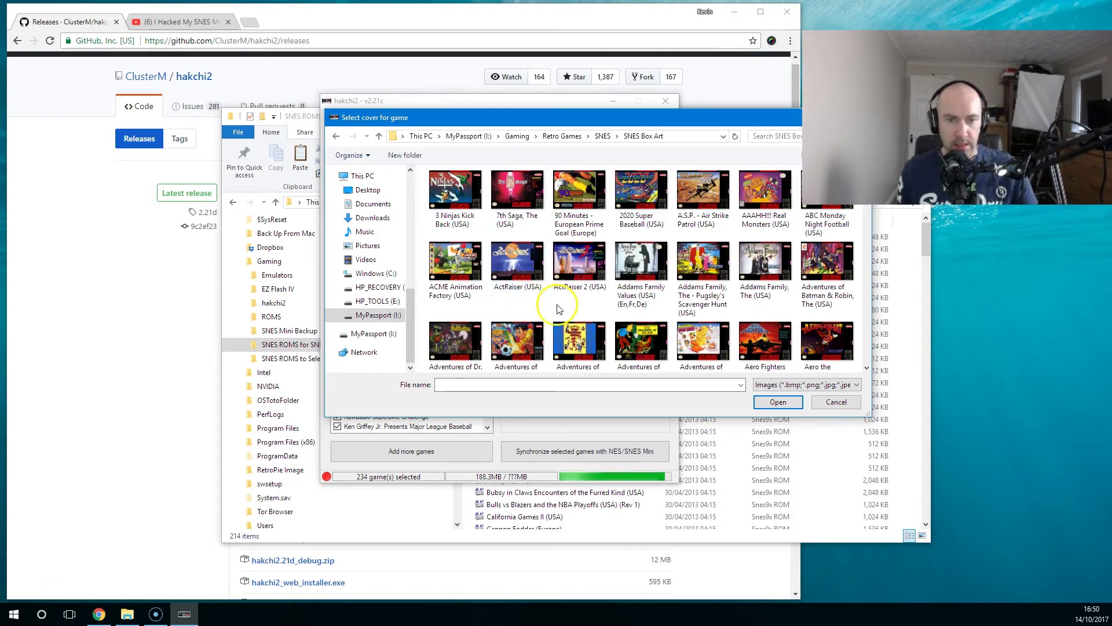
# - Find the Final Fight 3 (USA) image in the SNES Box Art folder and set it as the game's box art
pyautogui.scroll(-2, 558, 304)
pyautogui.click(589, 304)
pyautogui.write('fo')
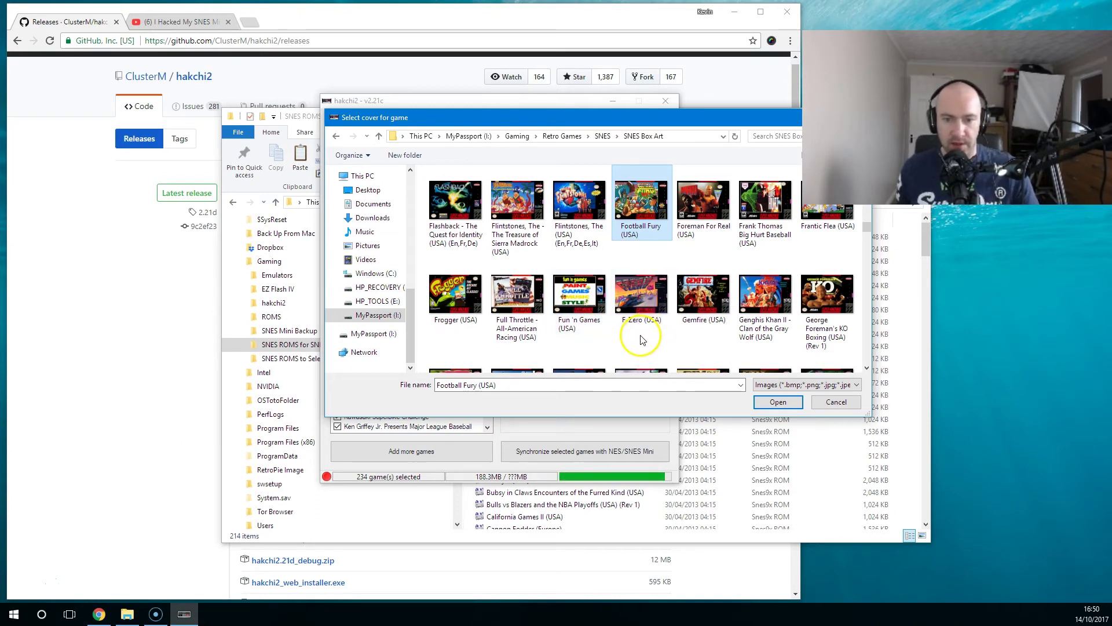
pyautogui.scroll(-1, 607, 348)
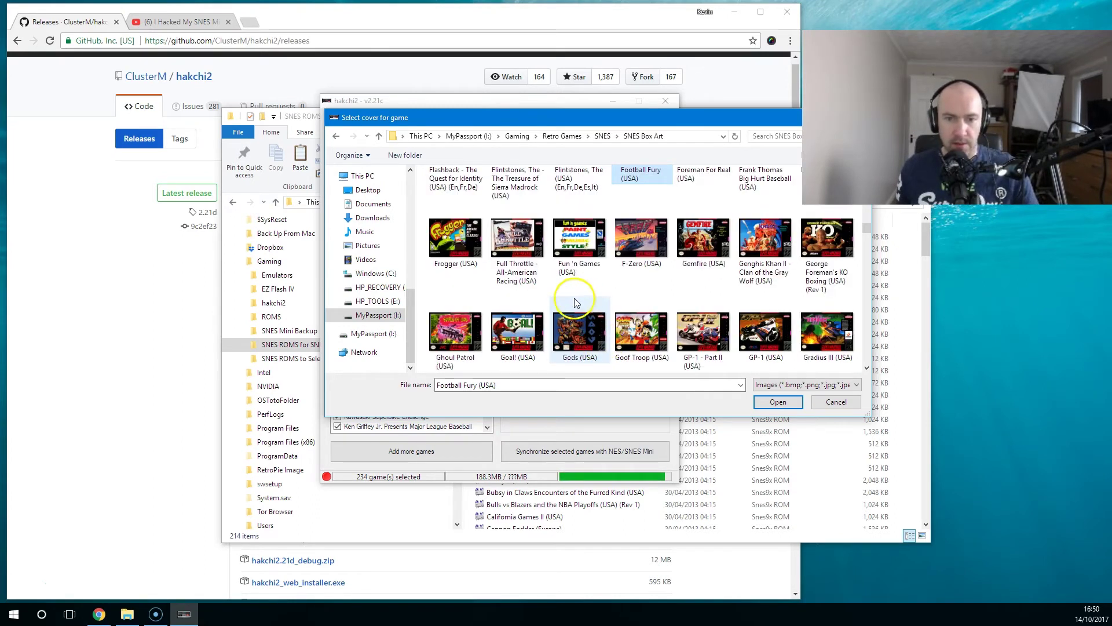
pyautogui.scroll(1, 585, 301)
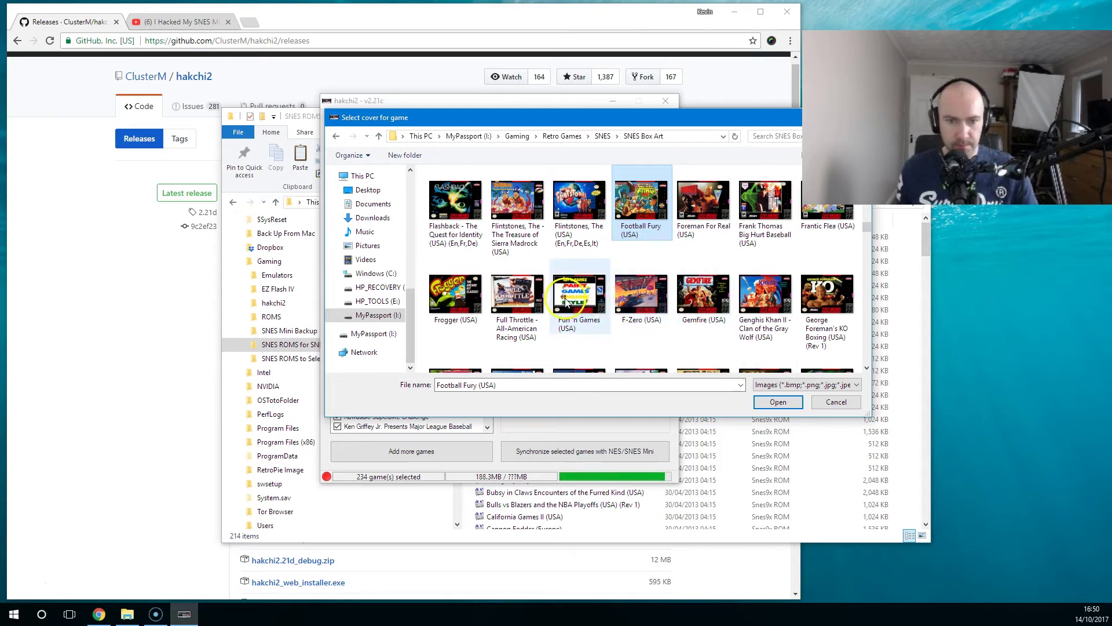
pyautogui.scroll(1, 584, 294)
pyautogui.press('Up')
pyautogui.press('Left')
pyautogui.press('Left')
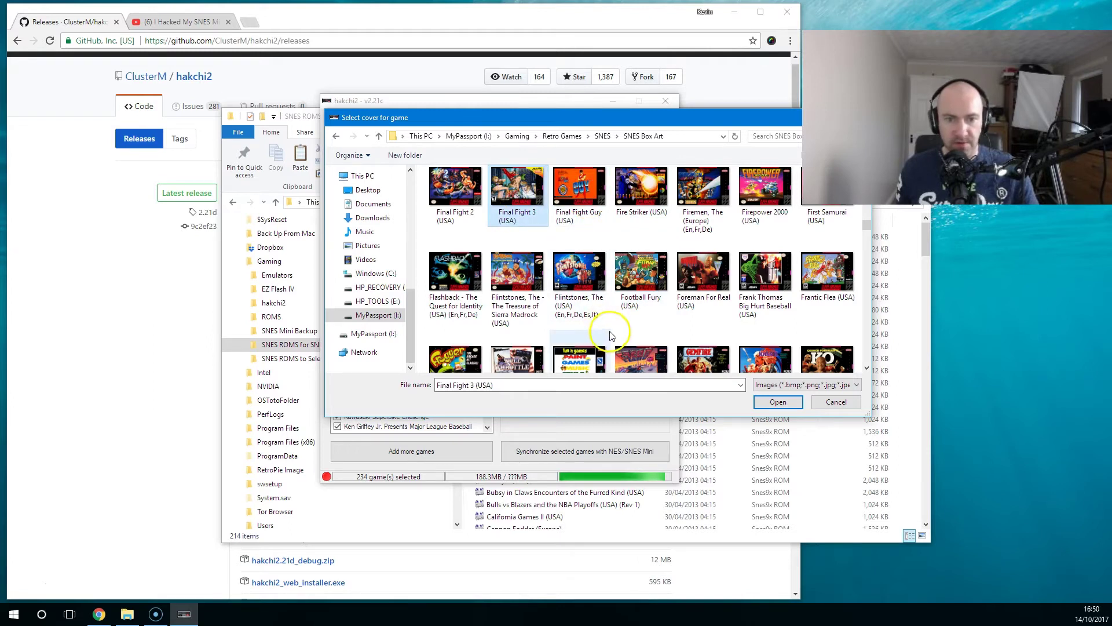
pyautogui.click(777, 402)
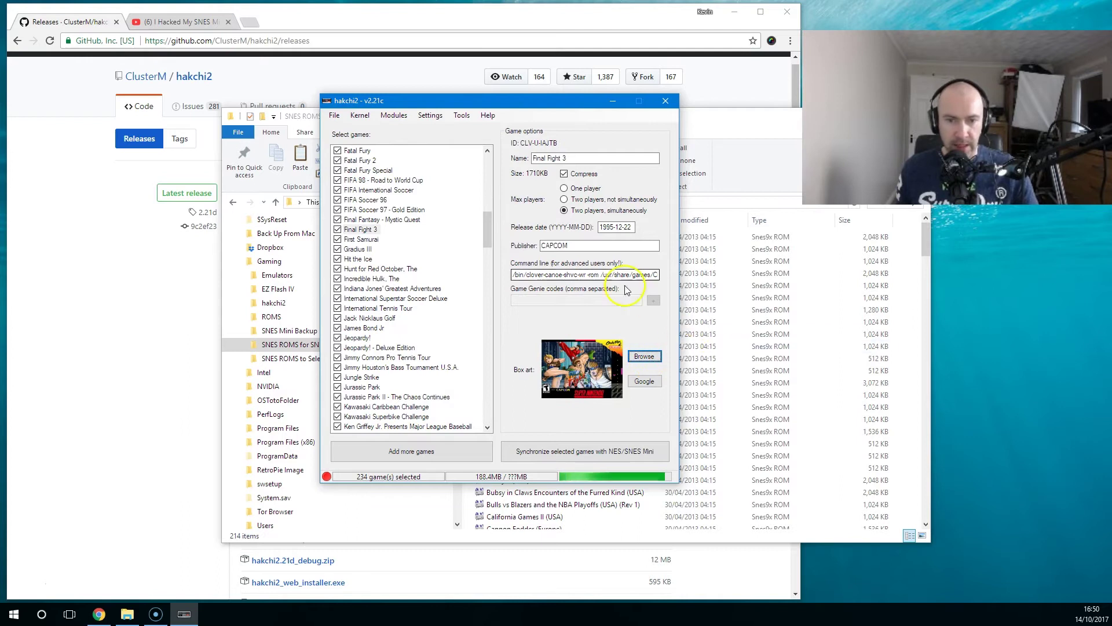
# - Review the publisher and name fields in the Final Fight 3 game options
pyautogui.click(580, 246)
pyautogui.click(587, 157)
pyautogui.moveTo(580, 157); pyautogui.dragTo(540, 157)
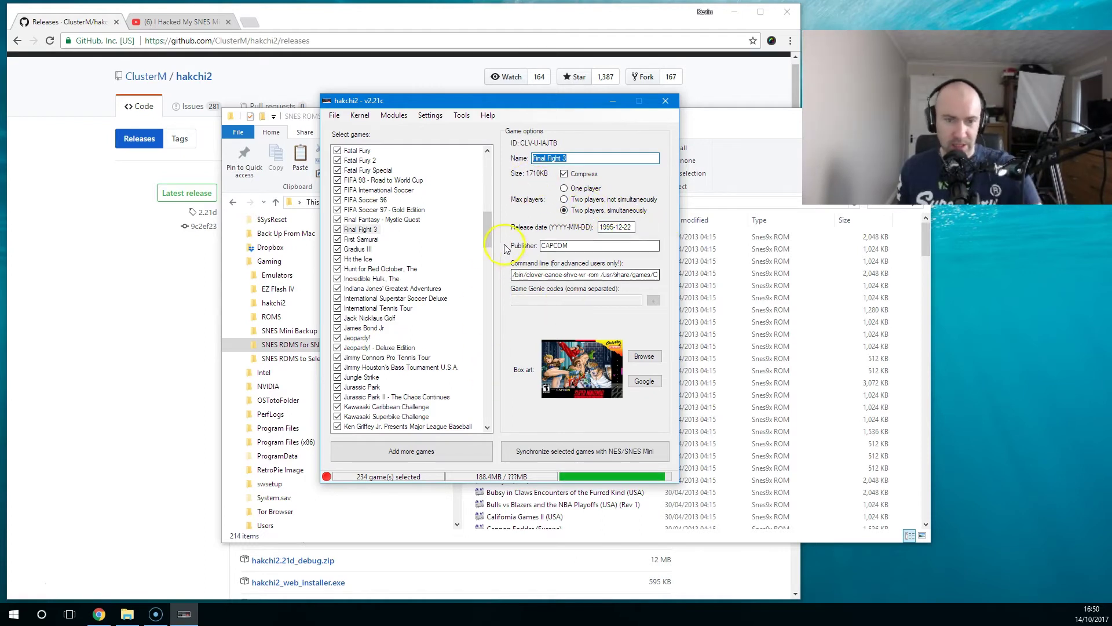
# - Select Zoop at the end of the games list and examine its release date and publisher
pyautogui.moveTo(486, 228); pyautogui.dragTo(509, 430)
pyautogui.click(351, 426)
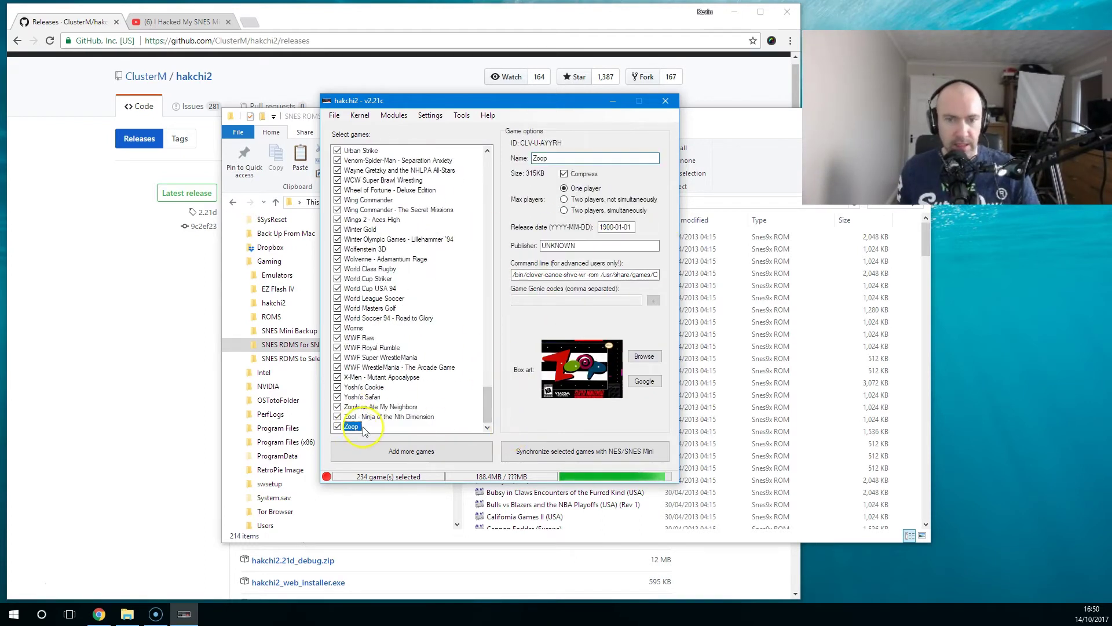
pyautogui.moveTo(634, 227); pyautogui.dragTo(510, 239)
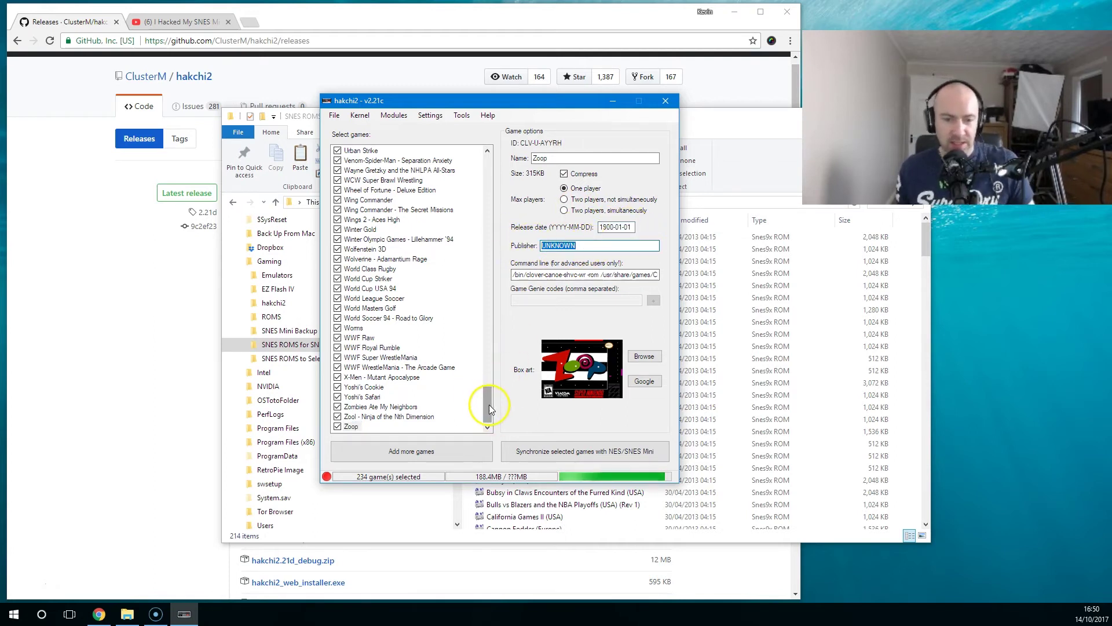
# - Synchronize the selected games with the NES/SNES Mini
pyautogui.moveTo(489, 404); pyautogui.dragTo(474, 174)
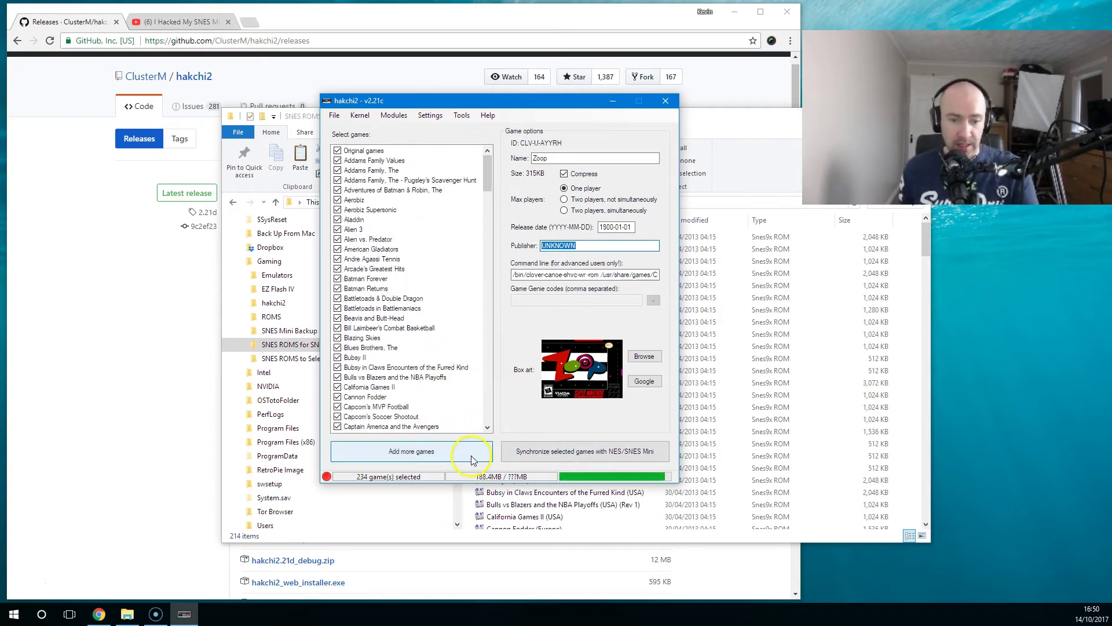
pyautogui.click(594, 456)
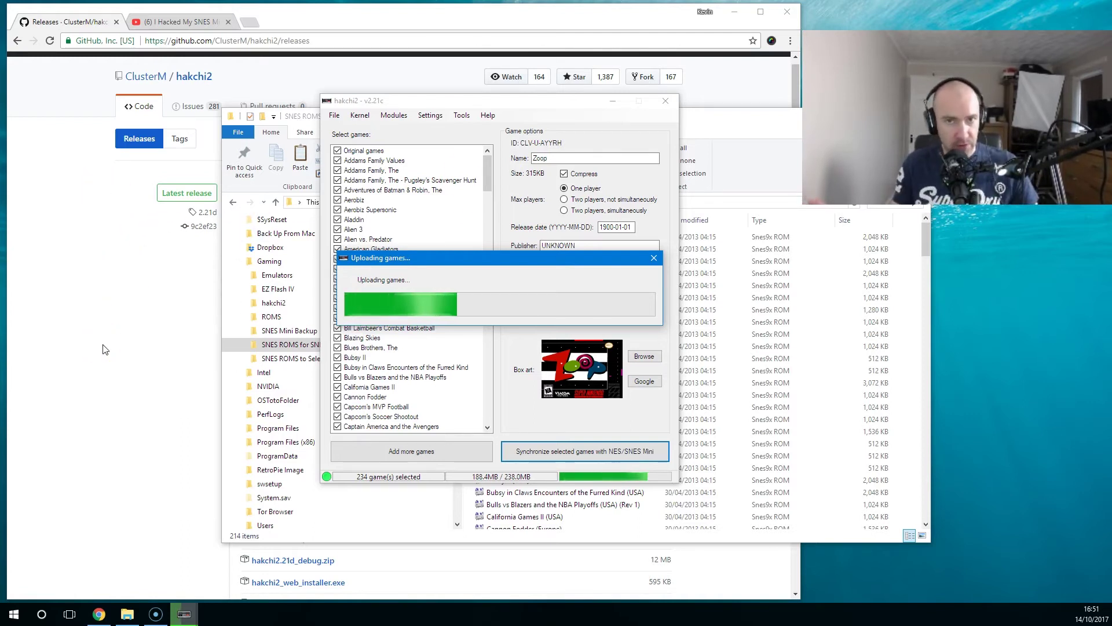
# - Switch to the YouTube video "I Hacked My SNES Mini and It's Awesome" in Chrome and skip ahead to view the console's folder menu
pyautogui.click(168, 22)
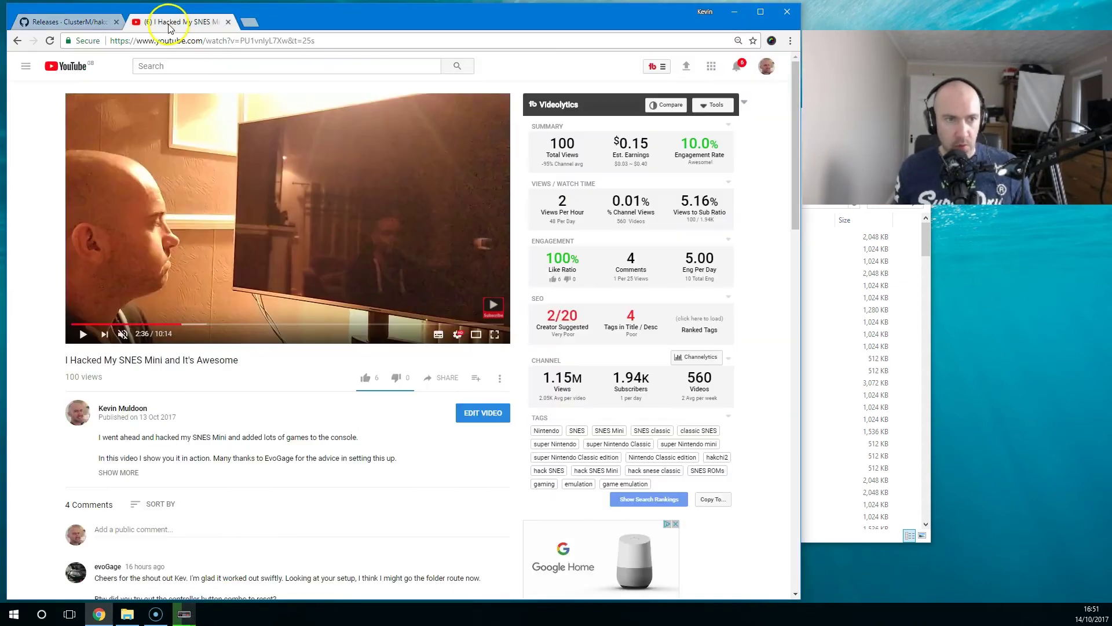
pyautogui.click(215, 325)
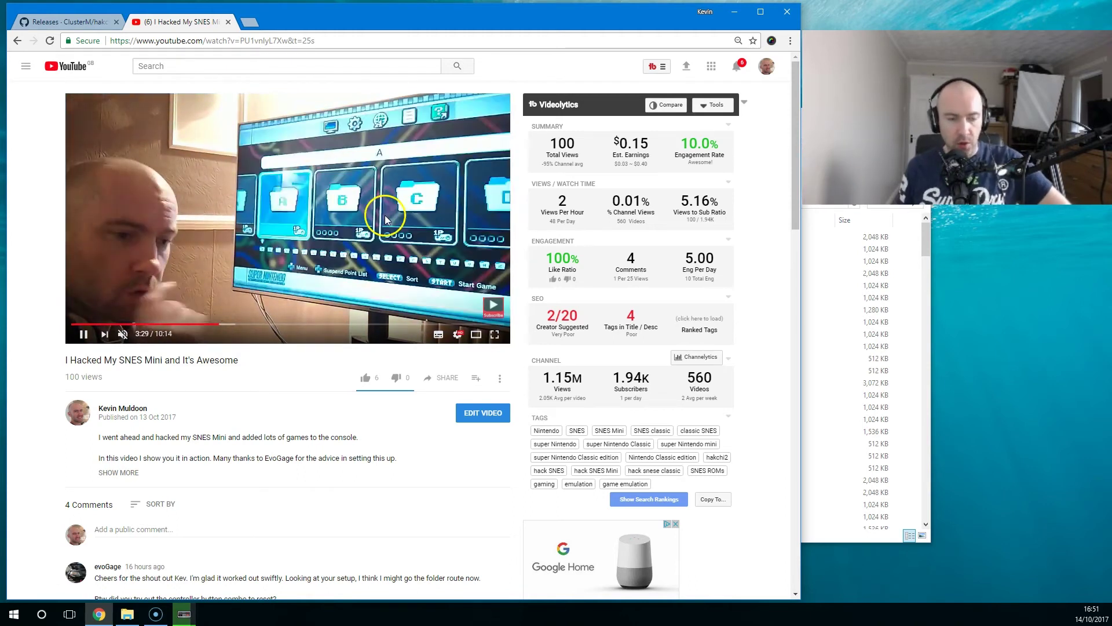
# - Leave the YouTube video, return to hakchi2's upload progress and dismiss the finished synchronization message
pyautogui.click(234, 124)
pyautogui.click(86, 23)
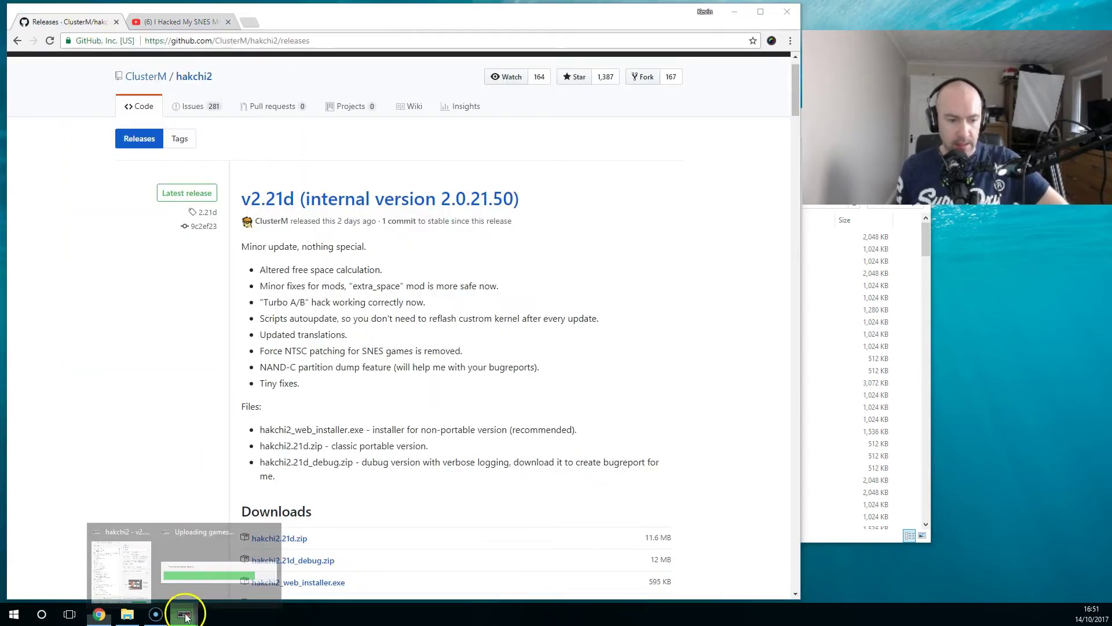
pyautogui.click(217, 547)
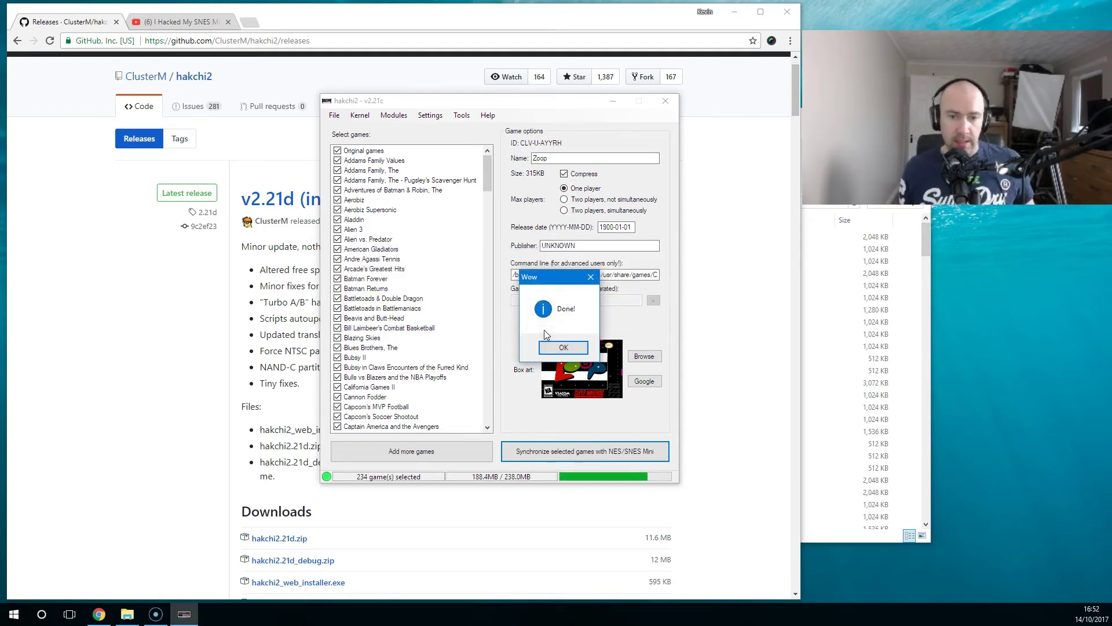
pyautogui.click(563, 347)
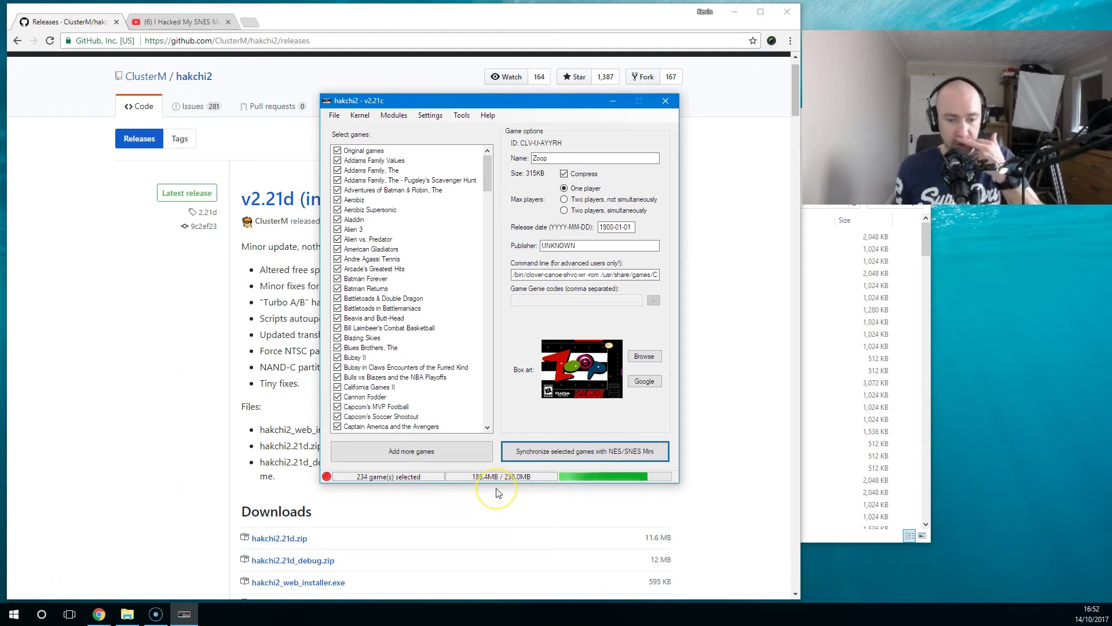
# - Switch to File Explorer and browse the ROM files in the SNES ROMS for SNES Mini and SNES ROMS to Select folders
pyautogui.click(926, 234)
pyautogui.moveTo(926, 241); pyautogui.dragTo(942, 359)
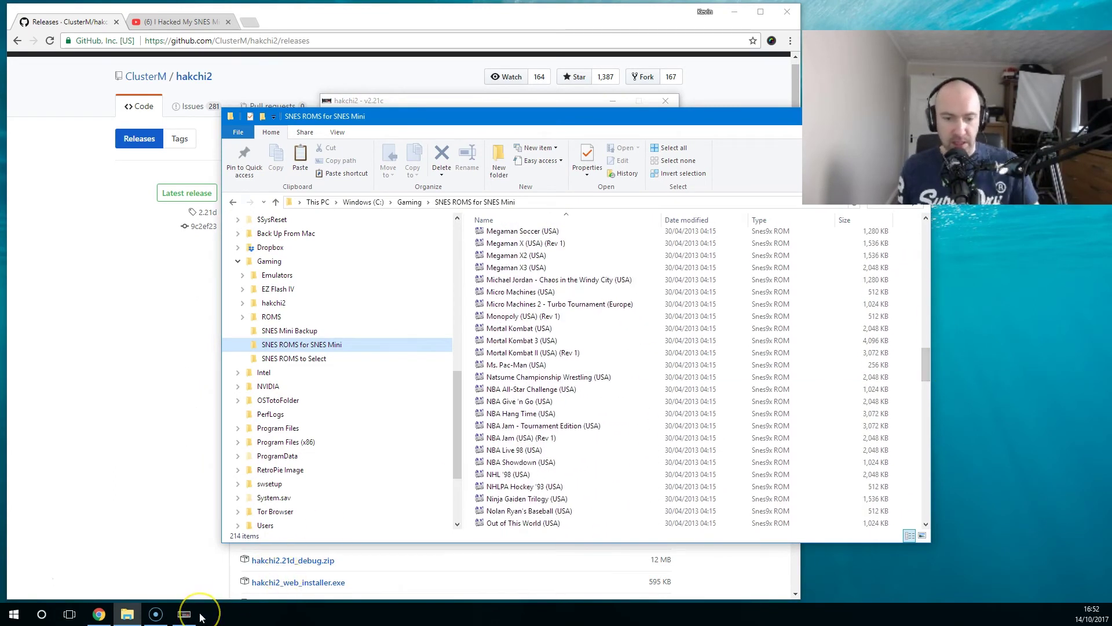
pyautogui.click(319, 359)
pyautogui.moveTo(926, 226); pyautogui.dragTo(924, 273)
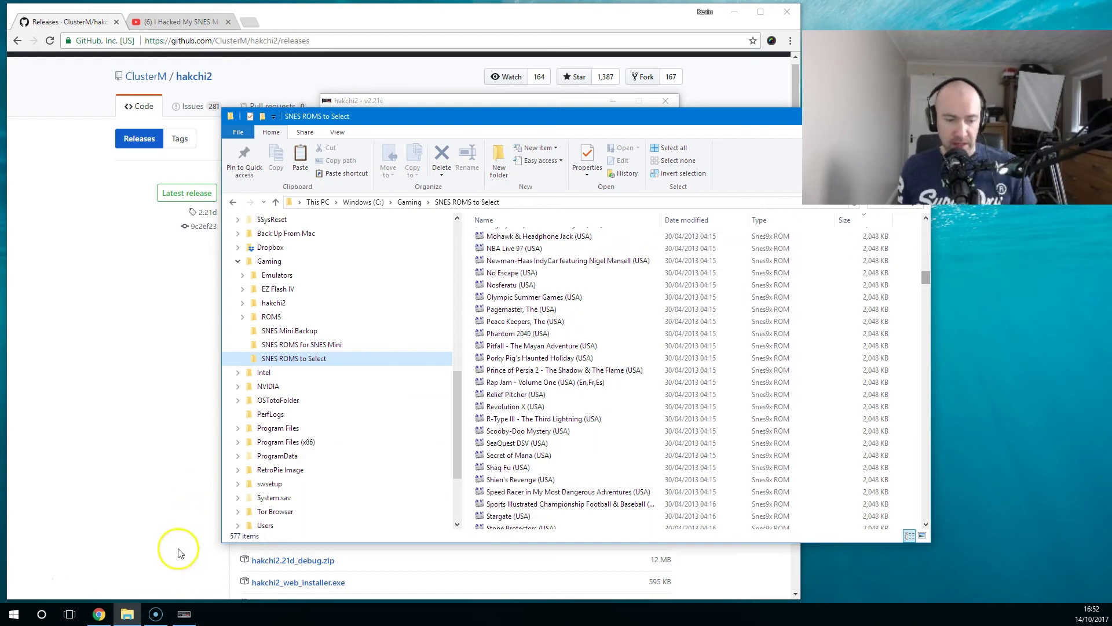
# - Switch back to hakchi2 and examine its module, tool and settings commands, including the pages/folders structure options
pyautogui.click(185, 613)
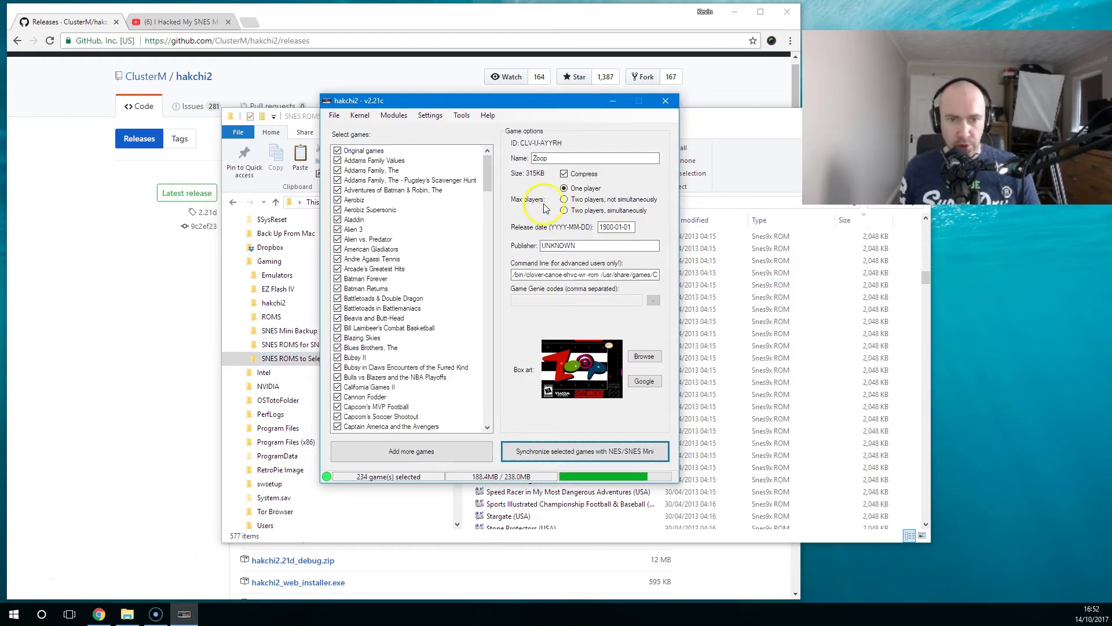
pyautogui.click(336, 115)
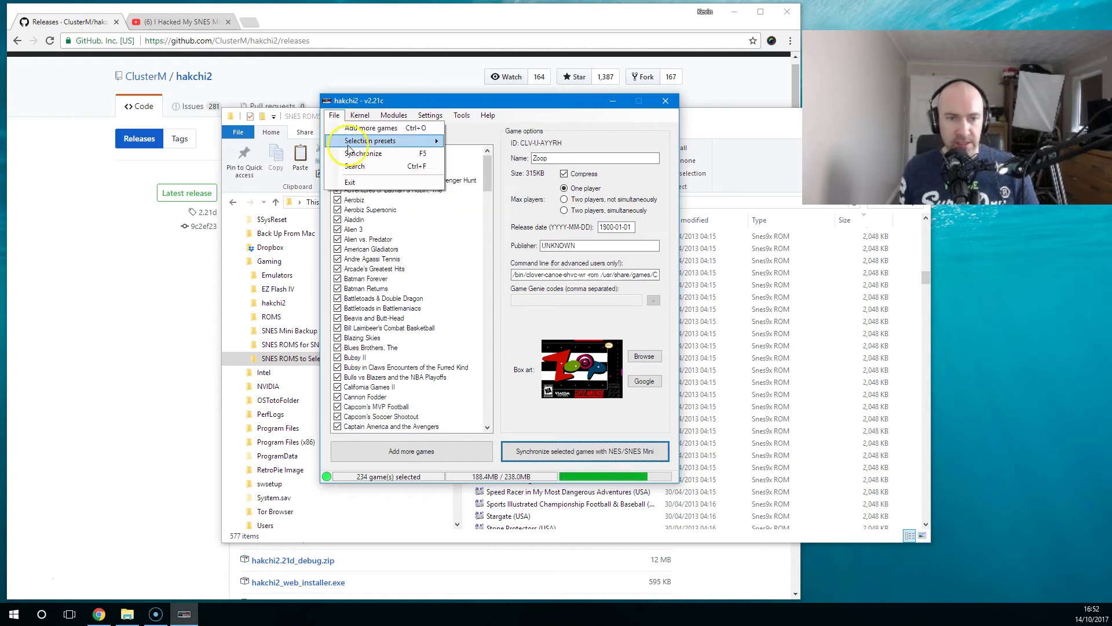
pyautogui.click(360, 116)
pyautogui.click(412, 117)
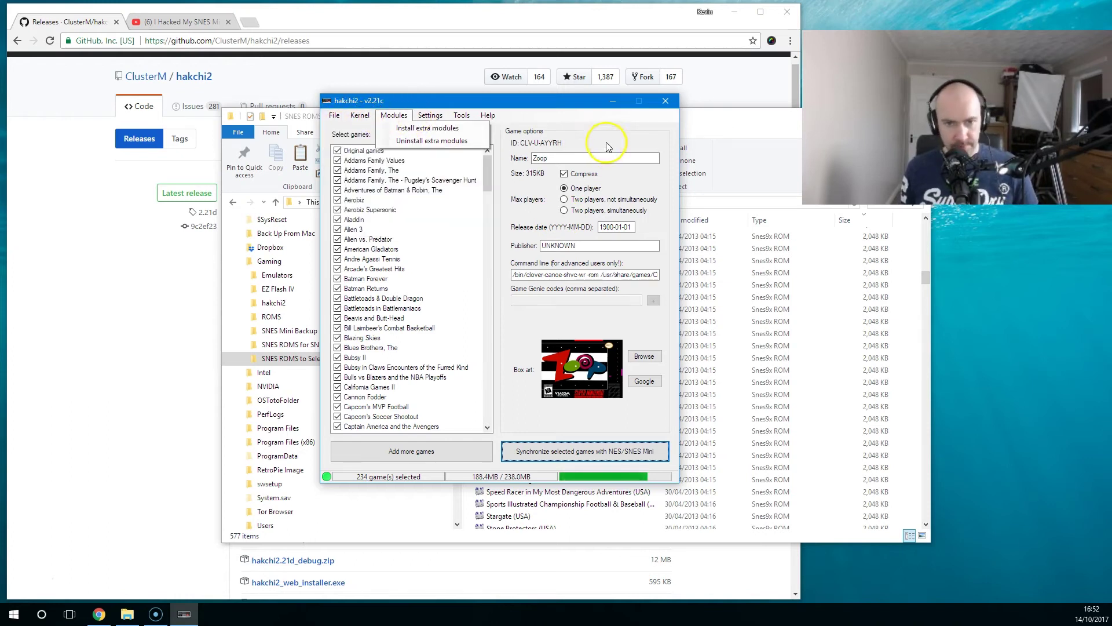
pyautogui.click(400, 115)
pyautogui.click(432, 115)
pyautogui.click(458, 116)
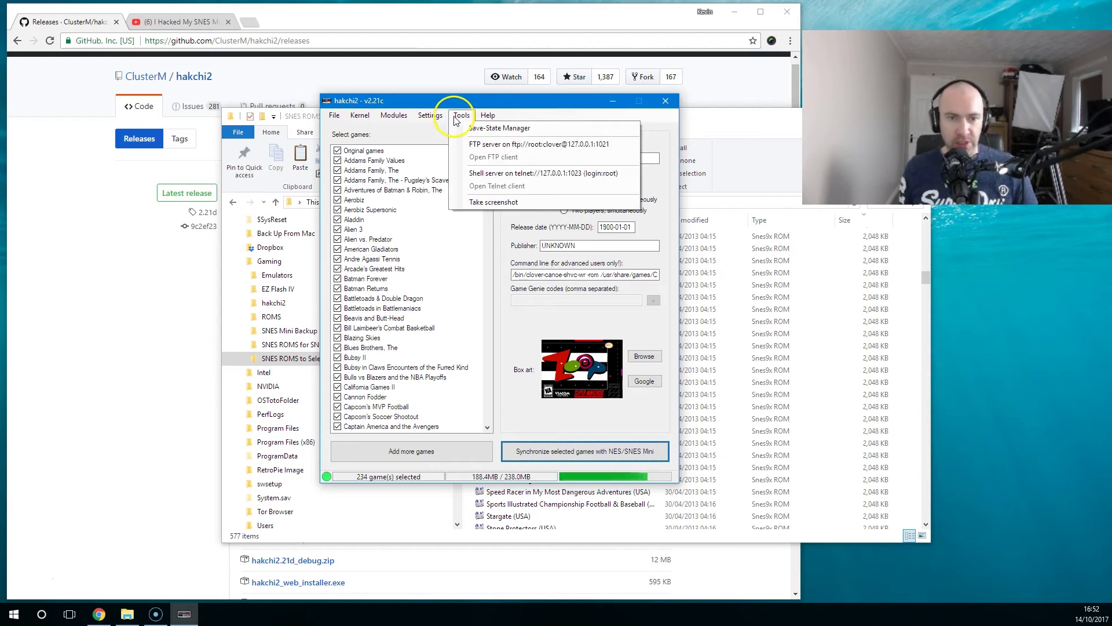
pyautogui.moveTo(429, 115)
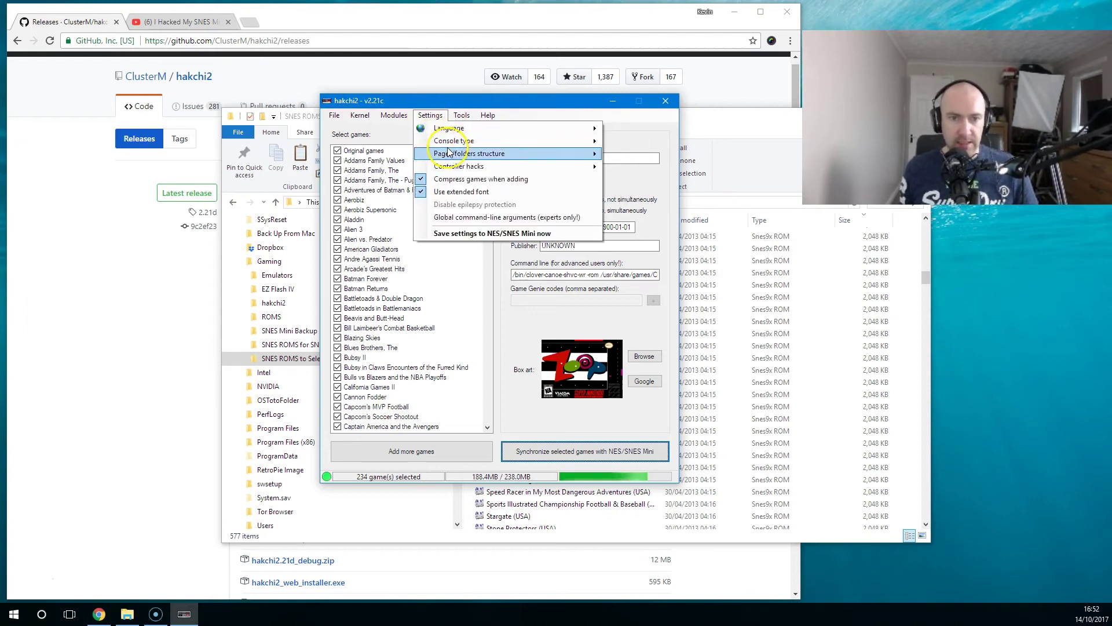
pyautogui.moveTo(476, 159)
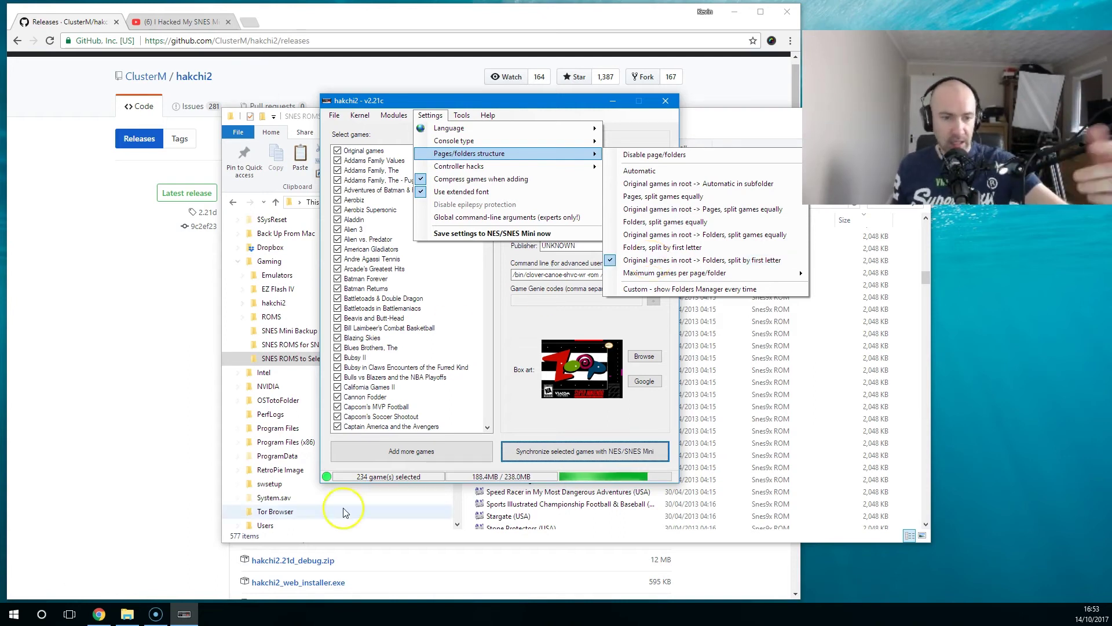
pyautogui.click(493, 325)
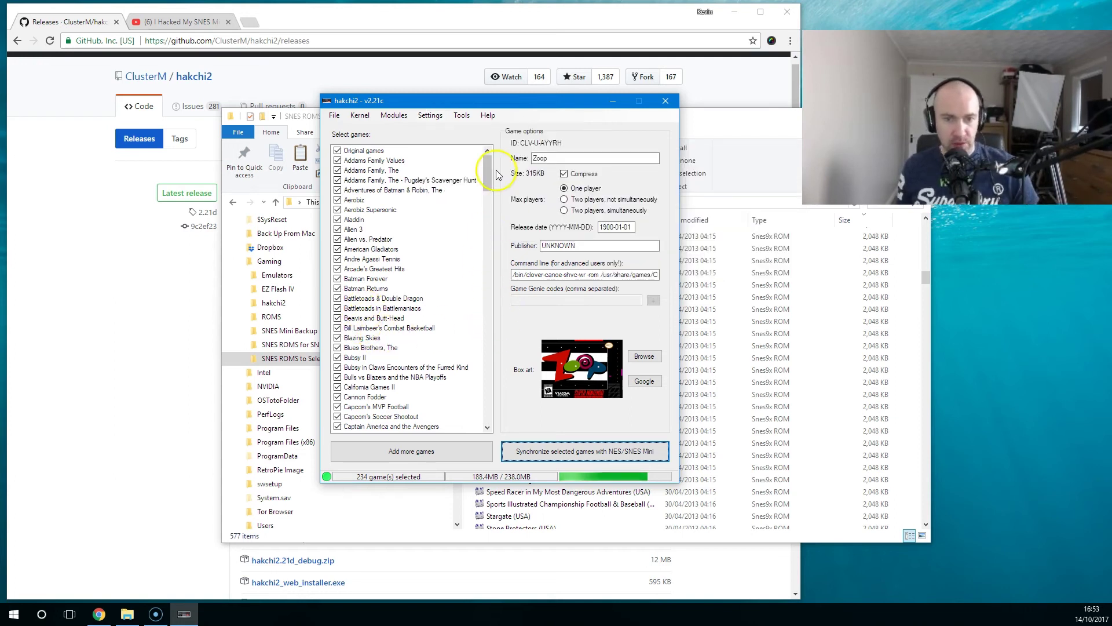
# - Review the game options and box art of the last games in the list, including Zombies Ate My Neighbors and Yoshi's Cookie
pyautogui.click(364, 151)
pyautogui.click(376, 160)
pyautogui.scroll(-20, 418, 178)
pyautogui.click(381, 430)
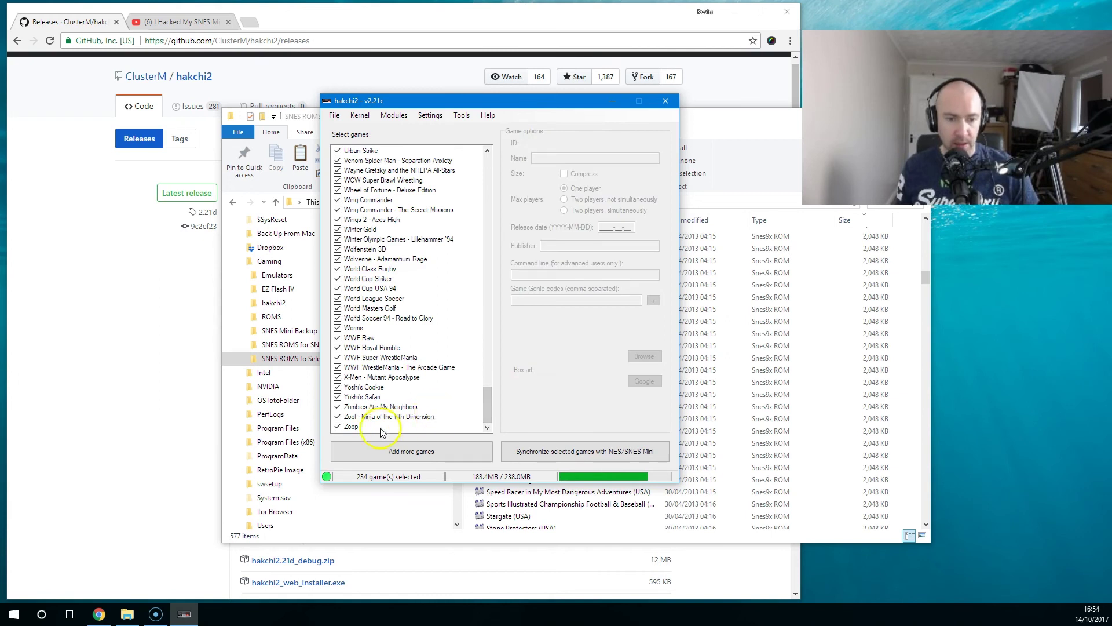
pyautogui.click(366, 408)
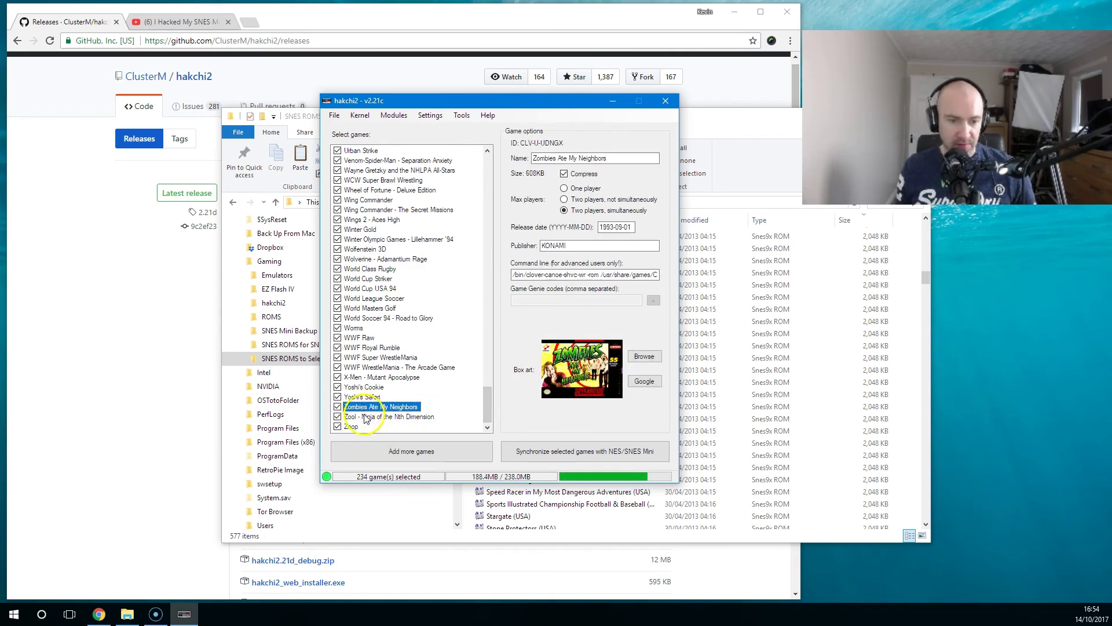
pyautogui.click(365, 417)
pyautogui.click(362, 397)
pyautogui.click(364, 386)
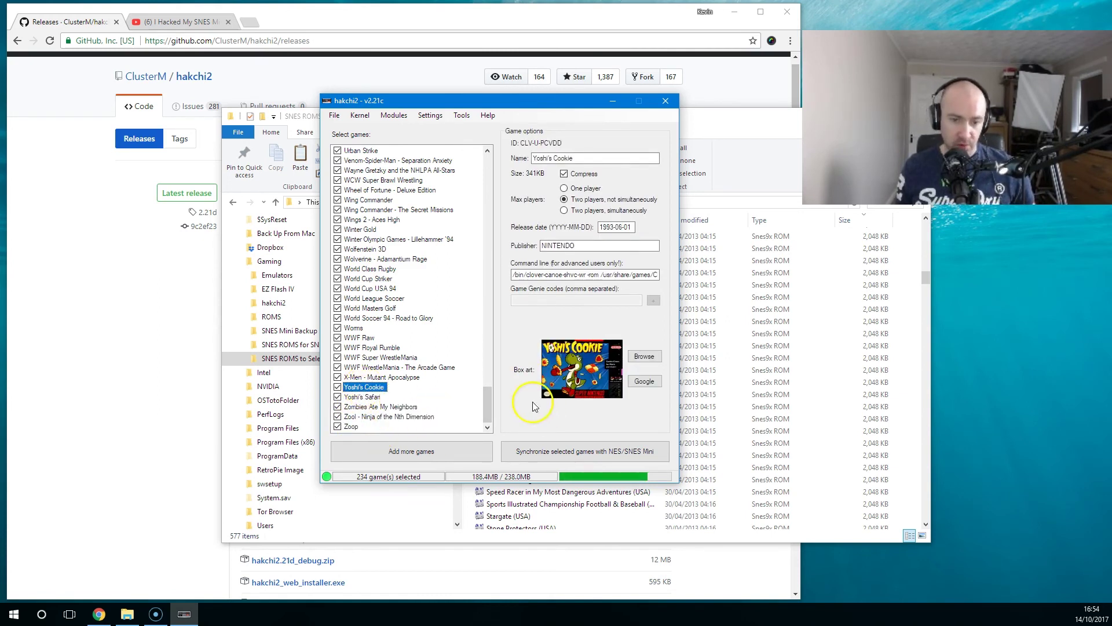
pyautogui.moveTo(489, 394); pyautogui.dragTo(487, 156)
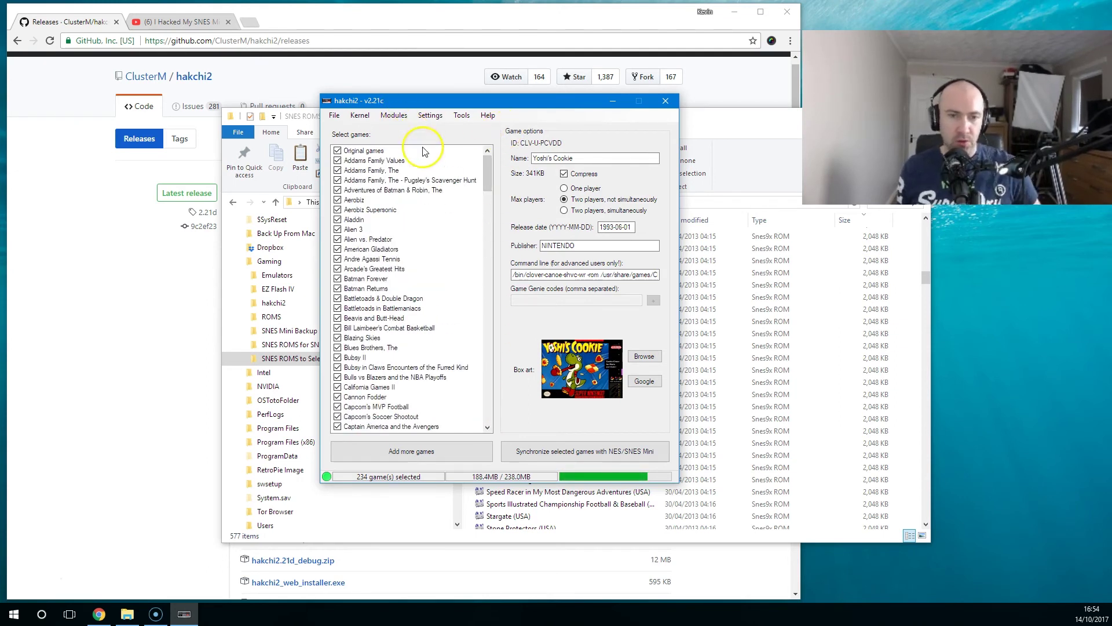
pyautogui.click(554, 144)
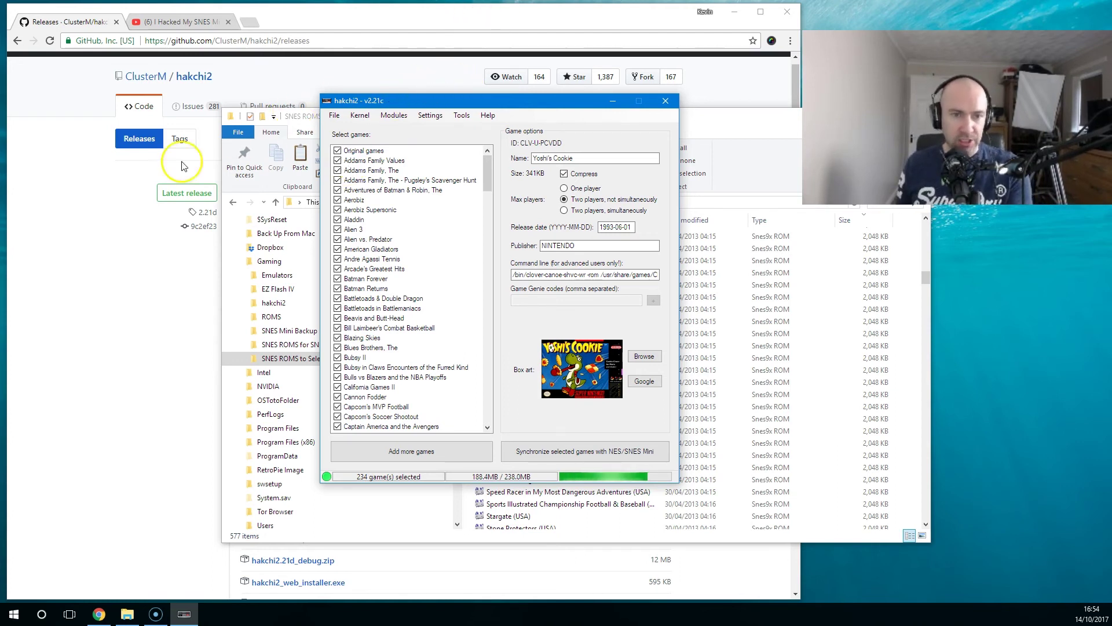
# - Switch to the hakchi2 releases page in Chrome, return to hakchi2 and view its kernel dump and flash commands
pyautogui.click(114, 262)
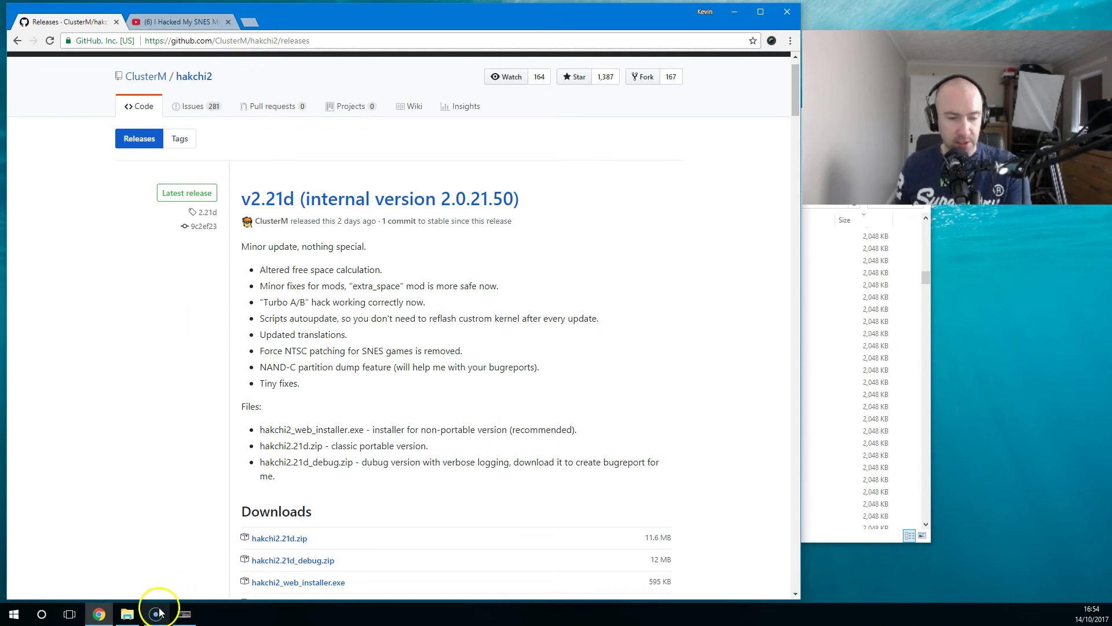
pyautogui.click(191, 613)
pyautogui.click(360, 114)
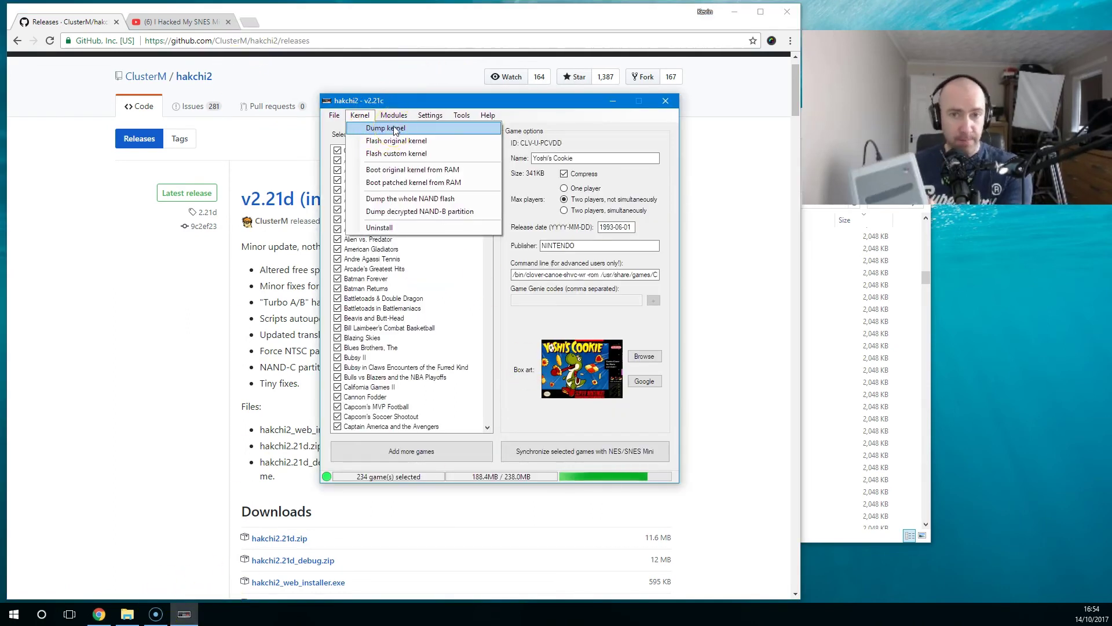
pyautogui.click(599, 137)
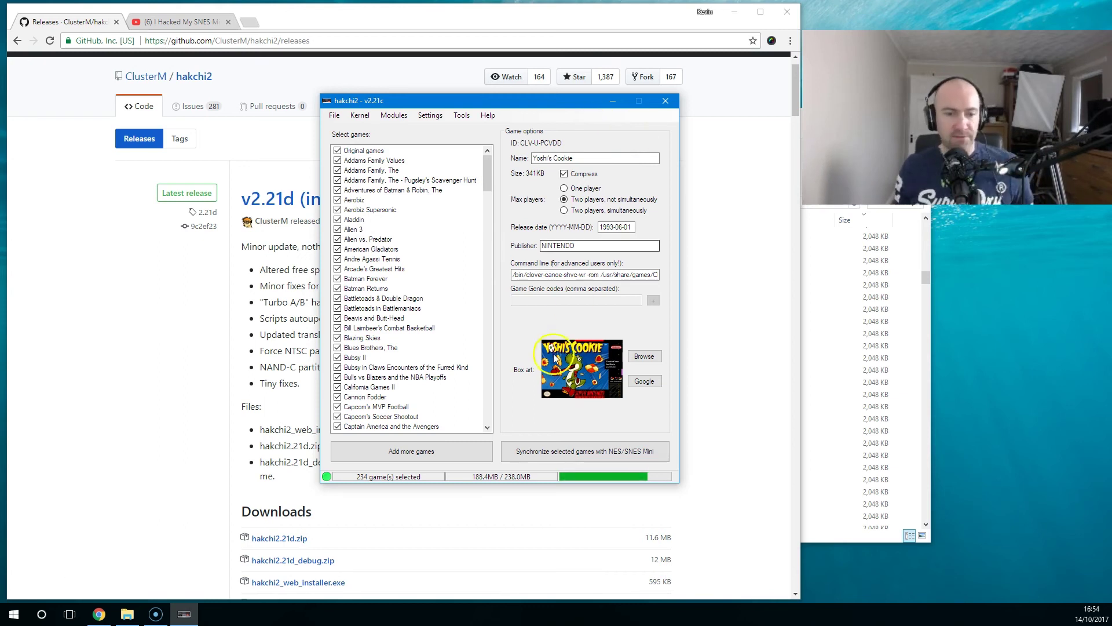
# - Highlight Prince of Persia 2 in the SNES ROMS to Select folder in File Explorer, and return to hakchi2
pyautogui.click(823, 238)
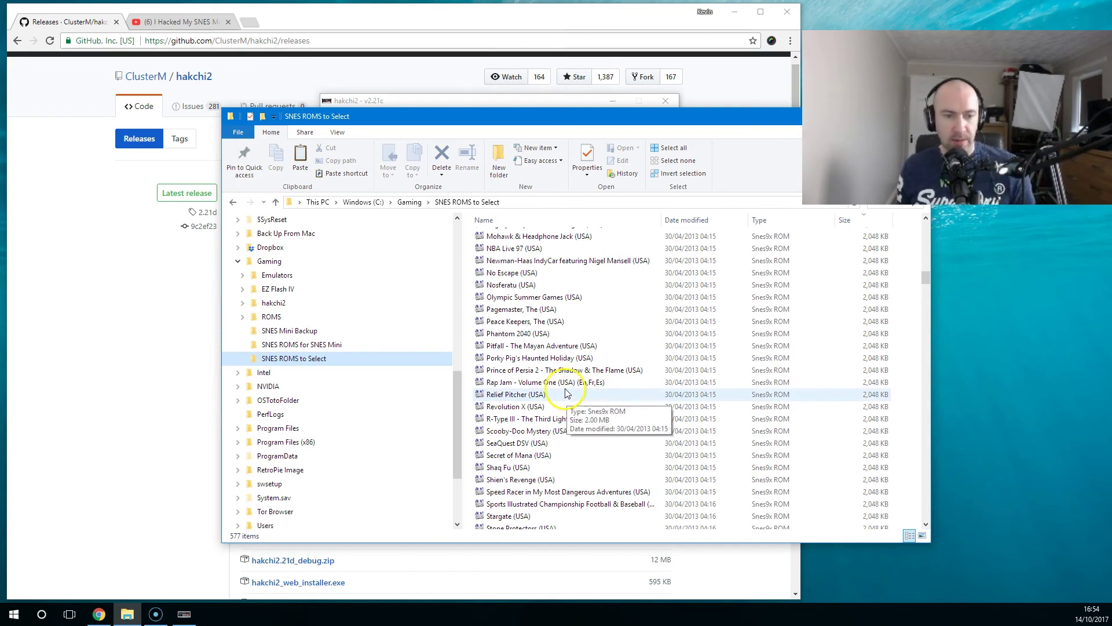
pyautogui.click(543, 373)
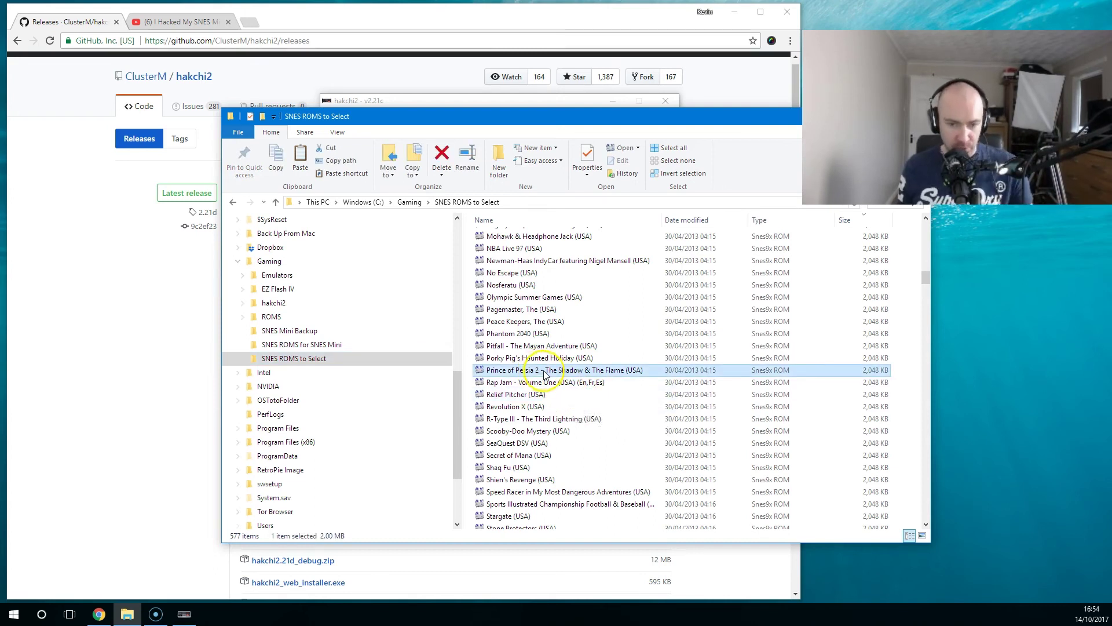
pyautogui.click(150, 365)
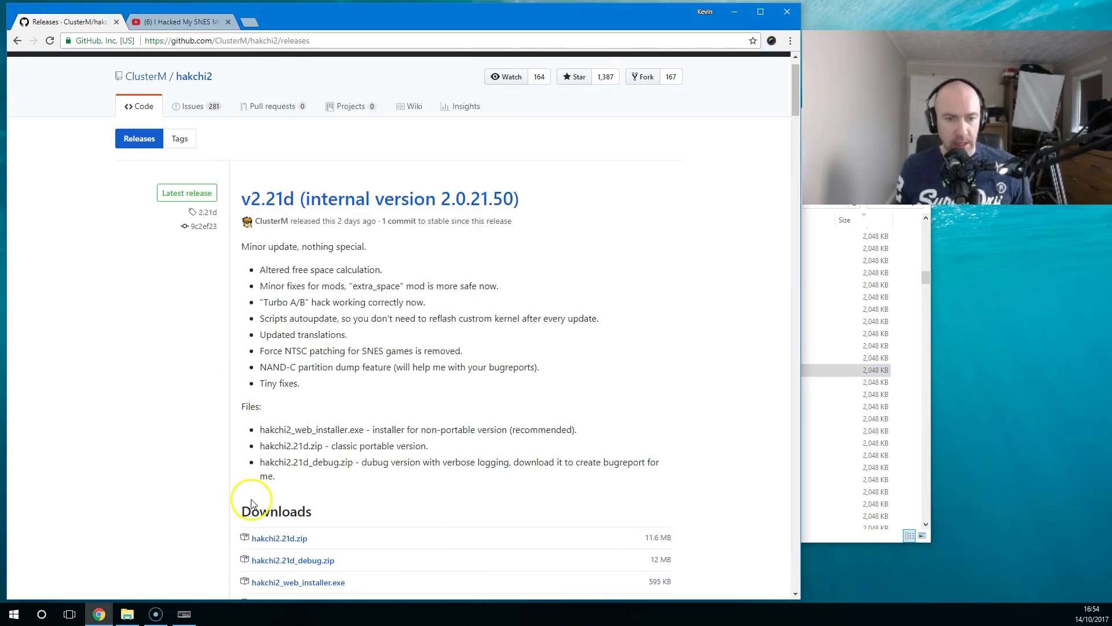
pyautogui.click(183, 613)
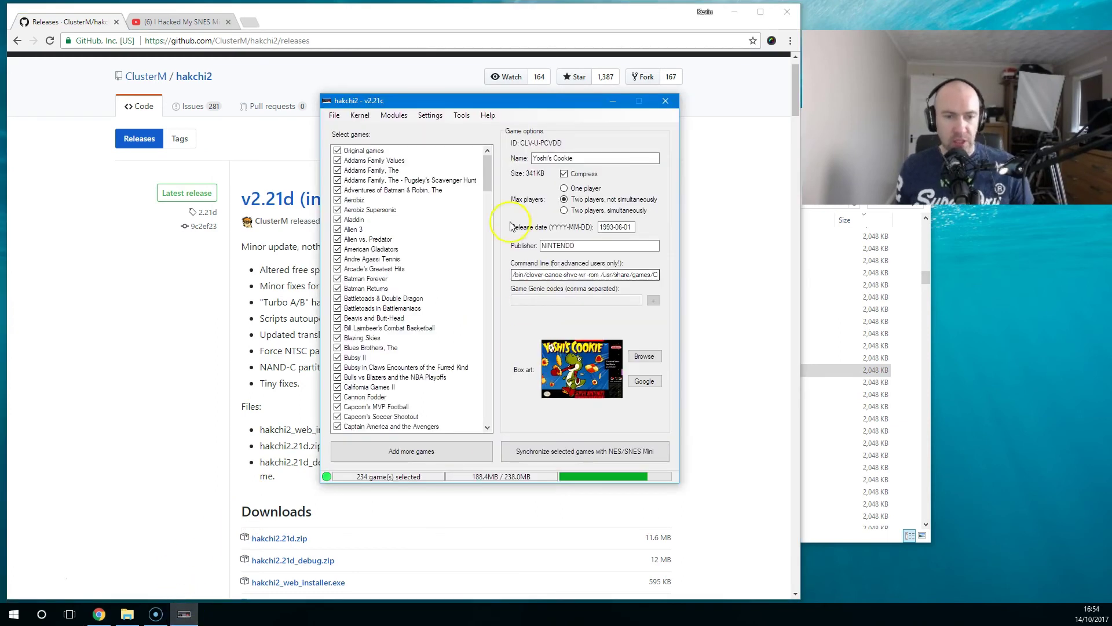
# - Review the game options and box art of several early games, including Beavis and Butt-Head and Bill Laimbeer's Combat Basketball
pyautogui.click(382, 319)
pyautogui.click(384, 328)
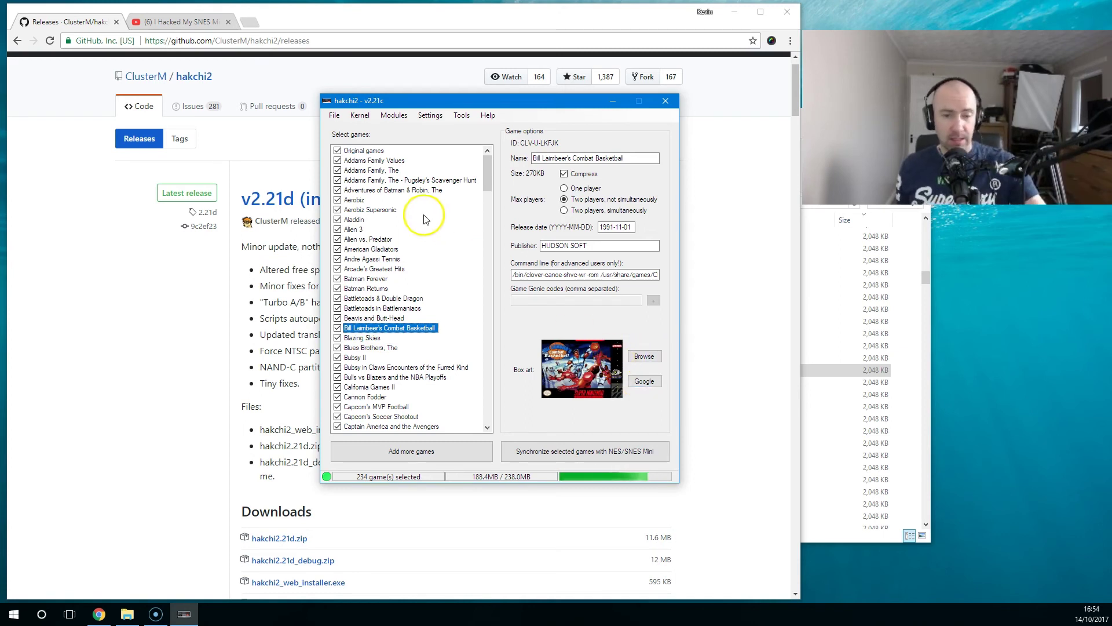
pyautogui.click(355, 220)
pyautogui.click(355, 230)
pyautogui.click(371, 249)
pyautogui.click(371, 278)
pyautogui.click(376, 319)
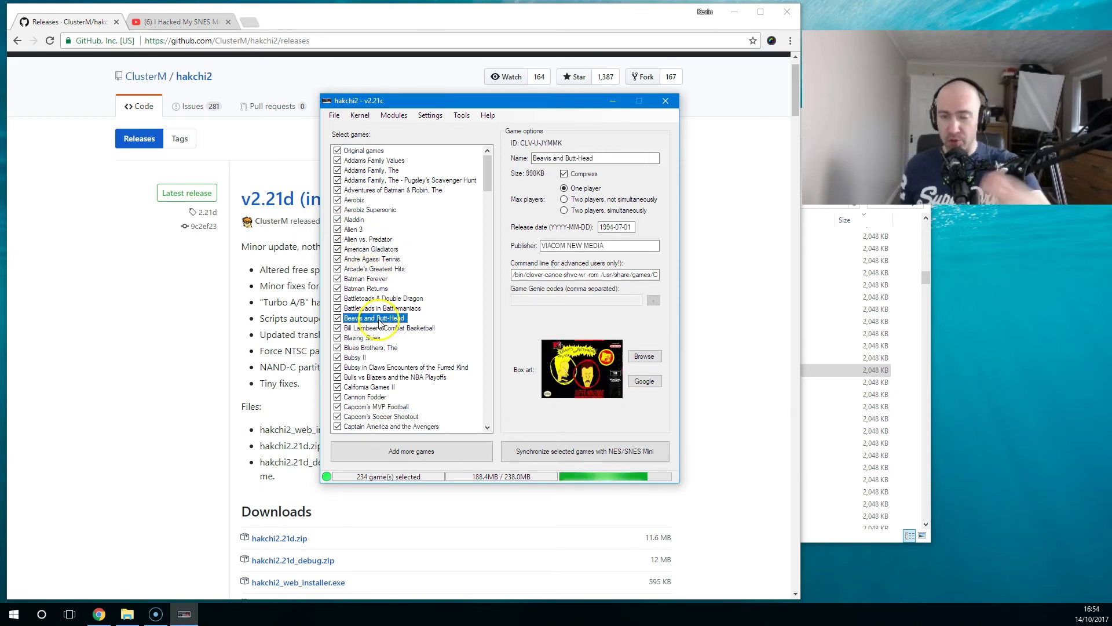
pyautogui.click(388, 328)
# - Select Donkey Kong Country 3 in the games list and view its game options and box art
pyautogui.scroll(-8, 429, 290)
pyautogui.moveTo(489, 203)
pyautogui.mouseDown()
pyautogui.moveTo(497, 348)
pyautogui.moveTo(487, 203)
pyautogui.mouseUp()
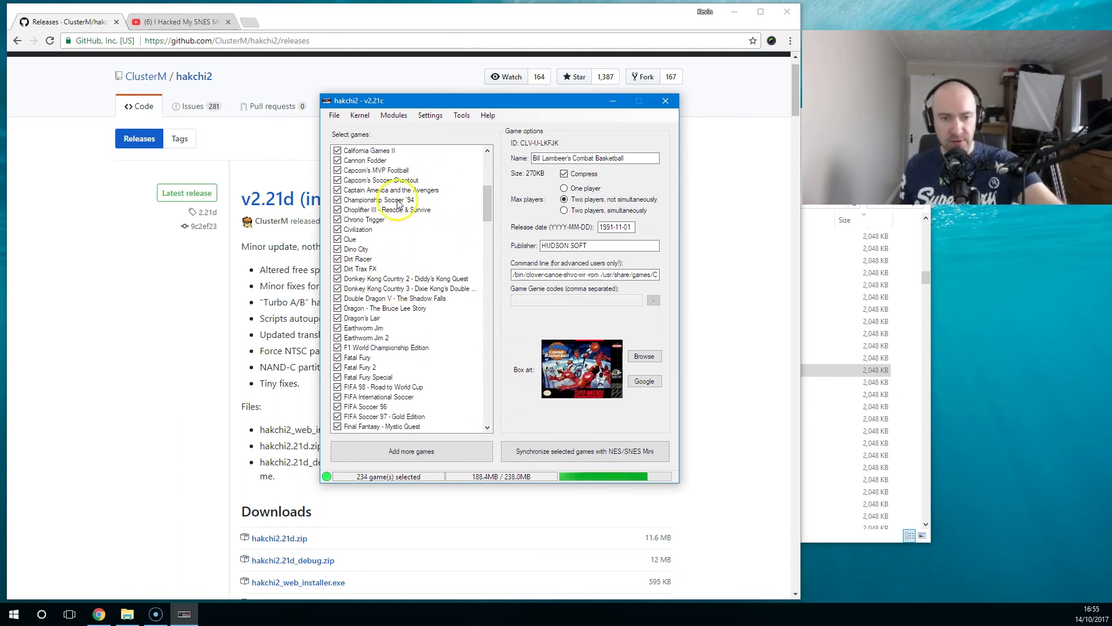
pyautogui.moveTo(390, 209); pyautogui.dragTo(399, 288)
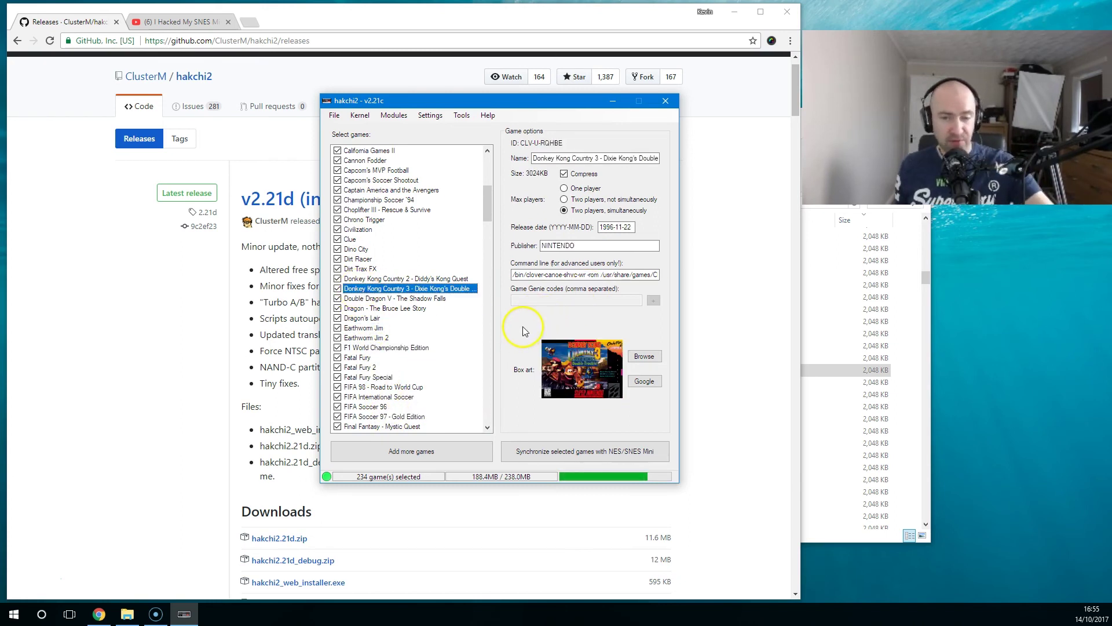
# - Examine the available pages/folders structure choices in the hakchi2 settings
pyautogui.click(362, 117)
pyautogui.click(364, 118)
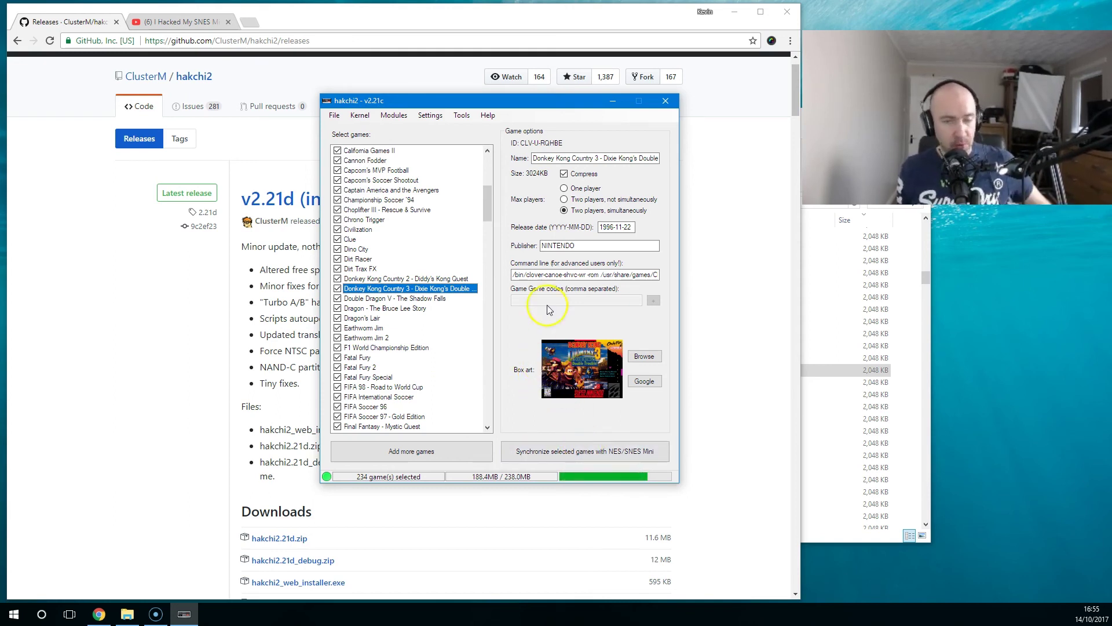
pyautogui.click(460, 116)
pyautogui.moveTo(430, 115)
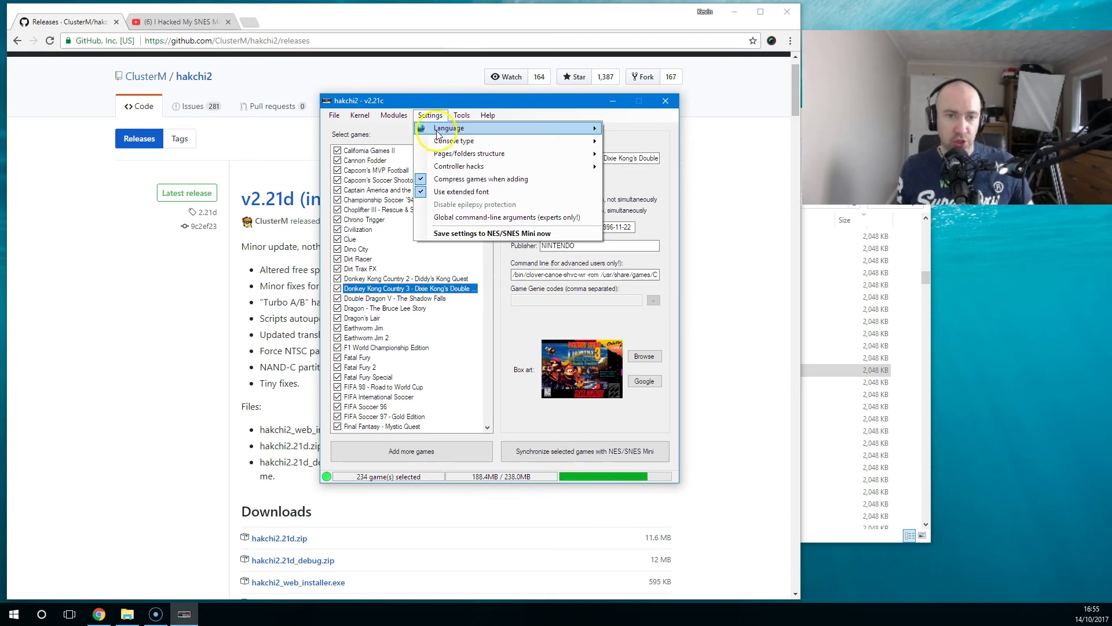
pyautogui.moveTo(468, 155)
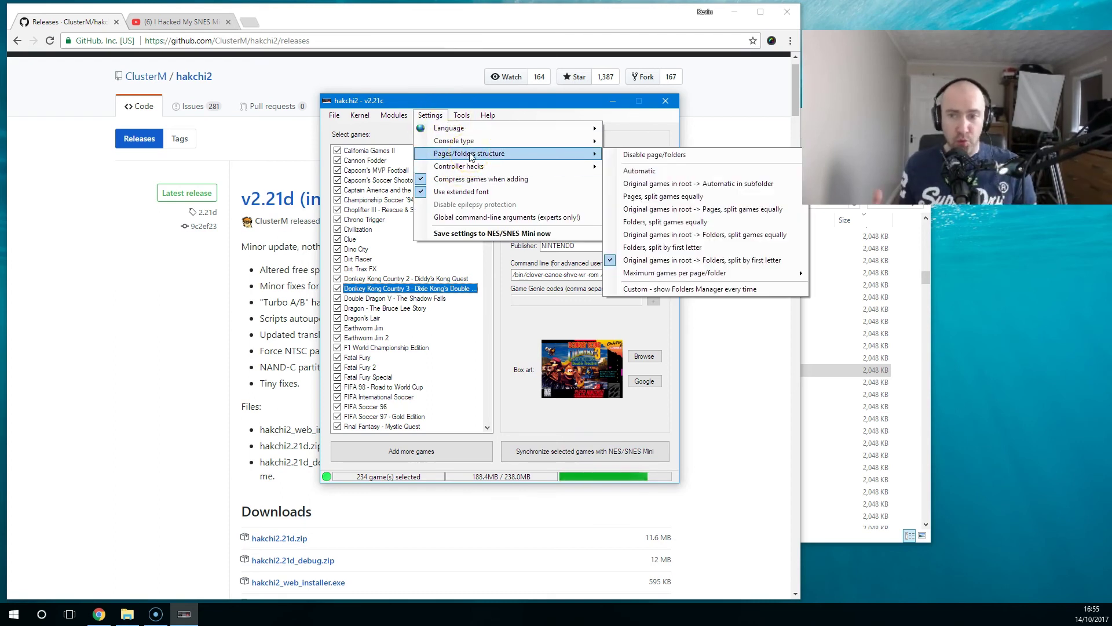
pyautogui.click(475, 155)
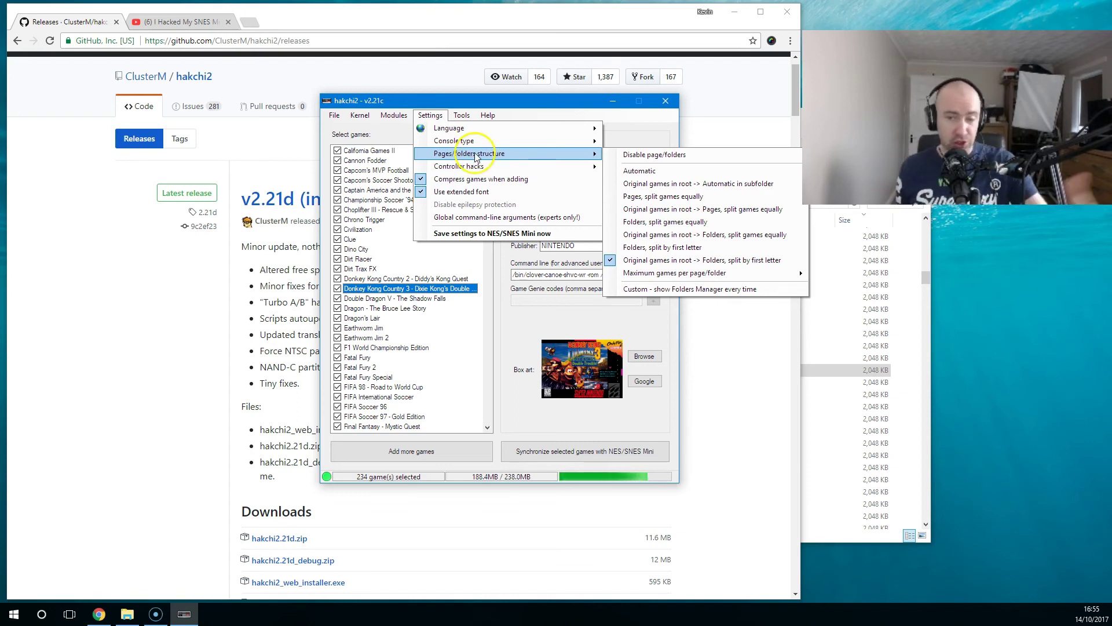
# - View the controller's reset button combination, close it without changes and reopen the settings options
pyautogui.moveTo(580, 167)
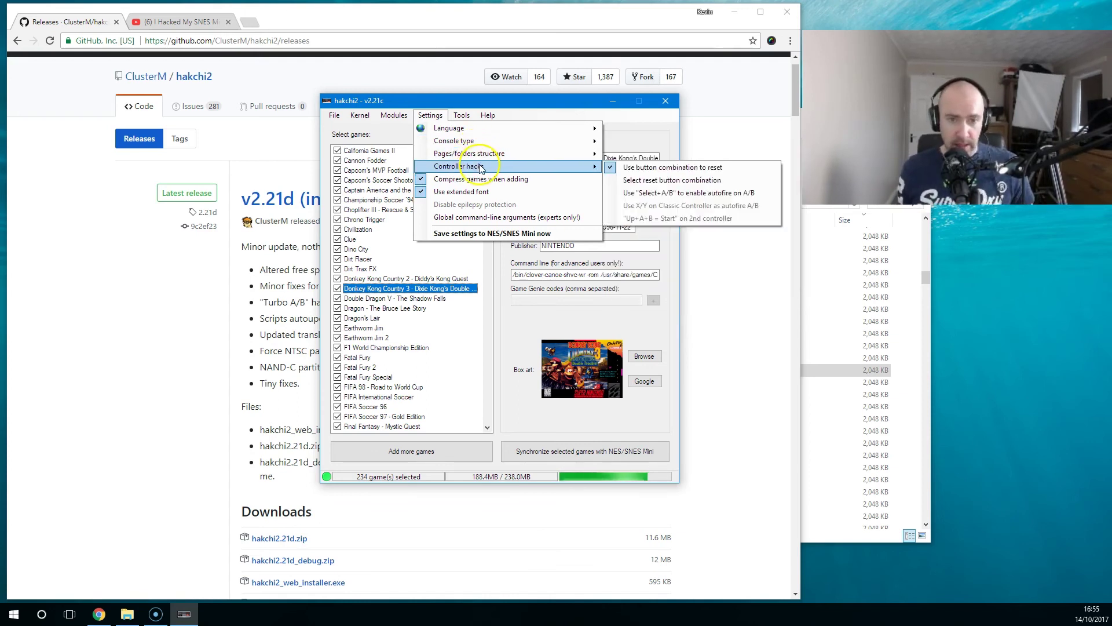
pyautogui.click(668, 181)
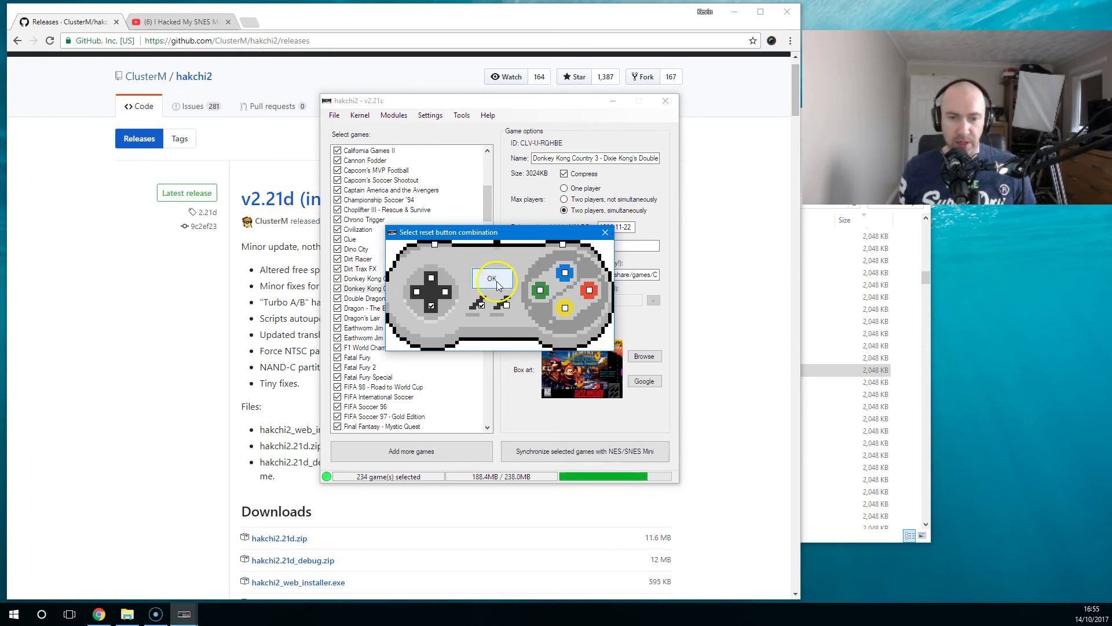
pyautogui.click(605, 234)
pyautogui.click(431, 115)
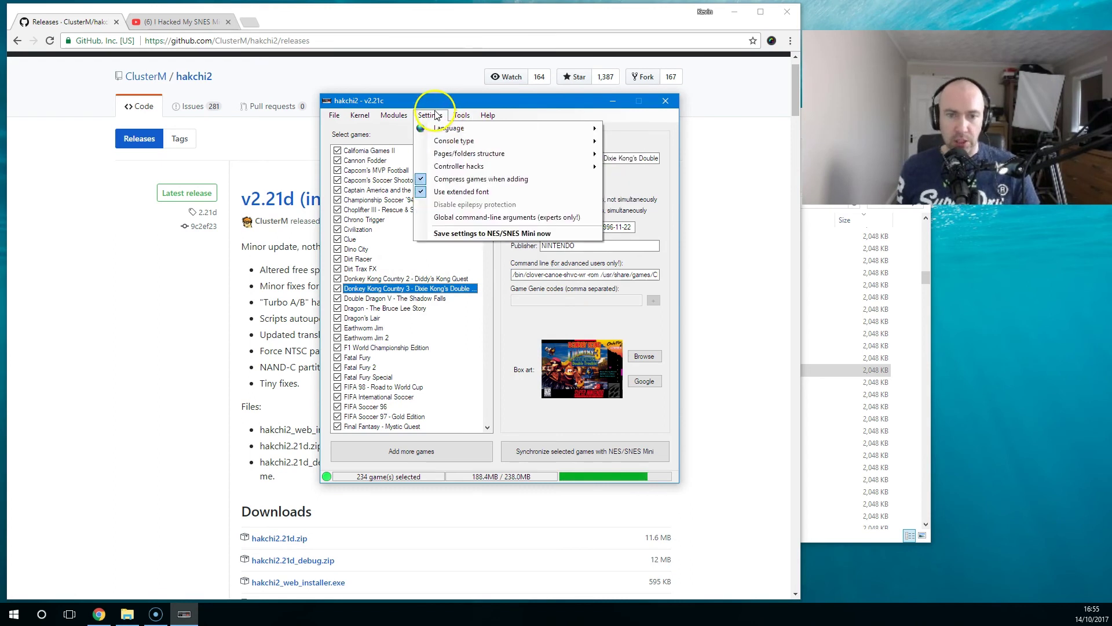
# - Look over the console type, folder structure, module and kernel options, and return to the start of the games list
pyautogui.moveTo(481, 167)
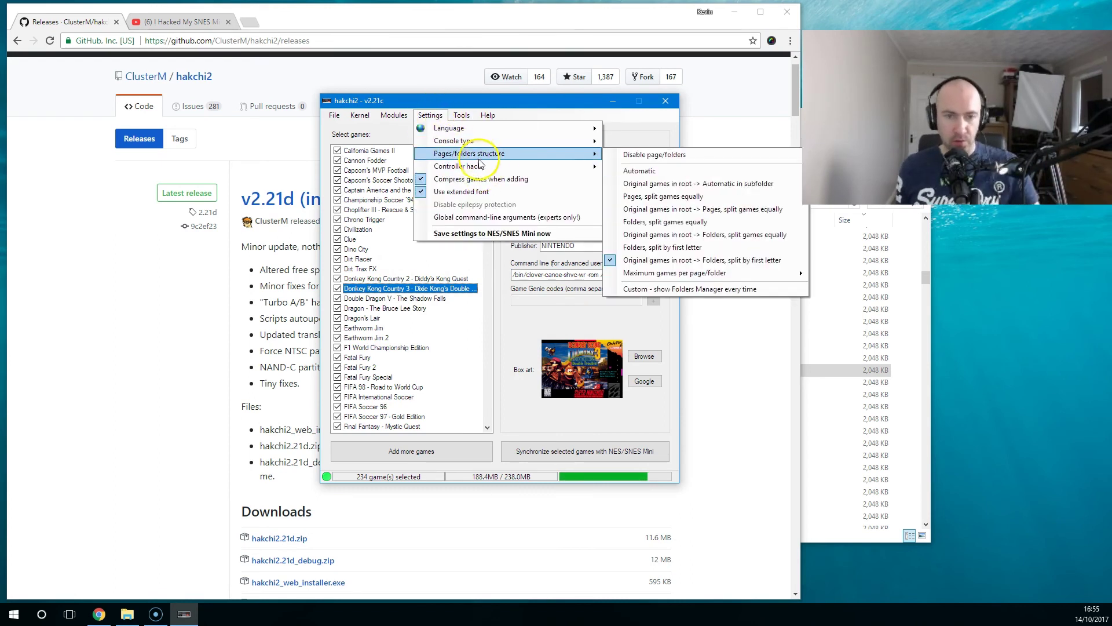
pyautogui.click(480, 168)
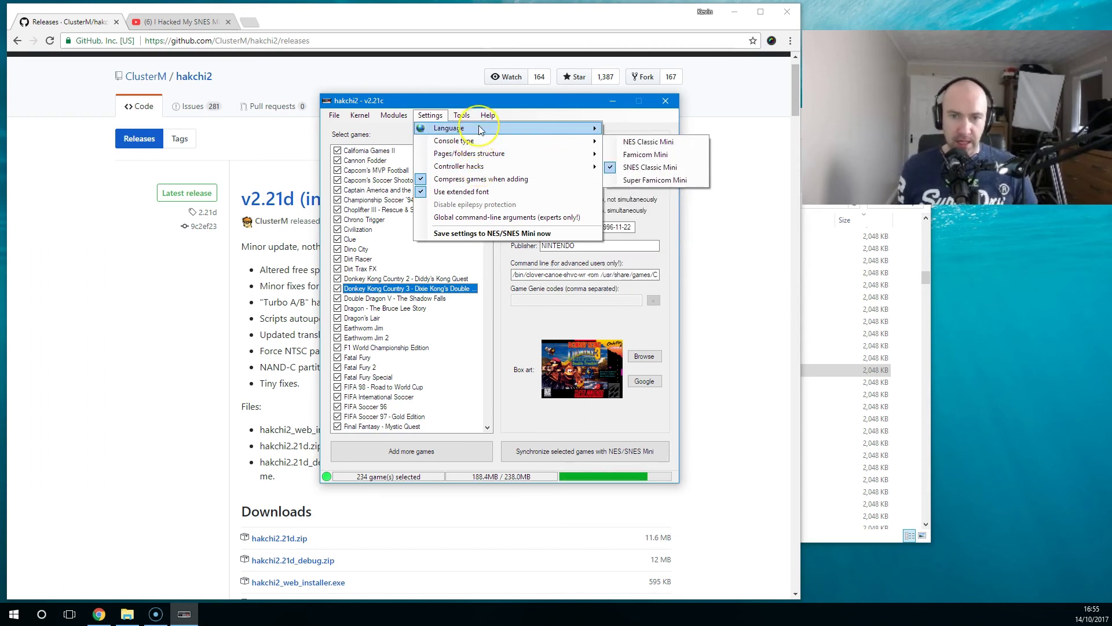
pyautogui.moveTo(480, 130)
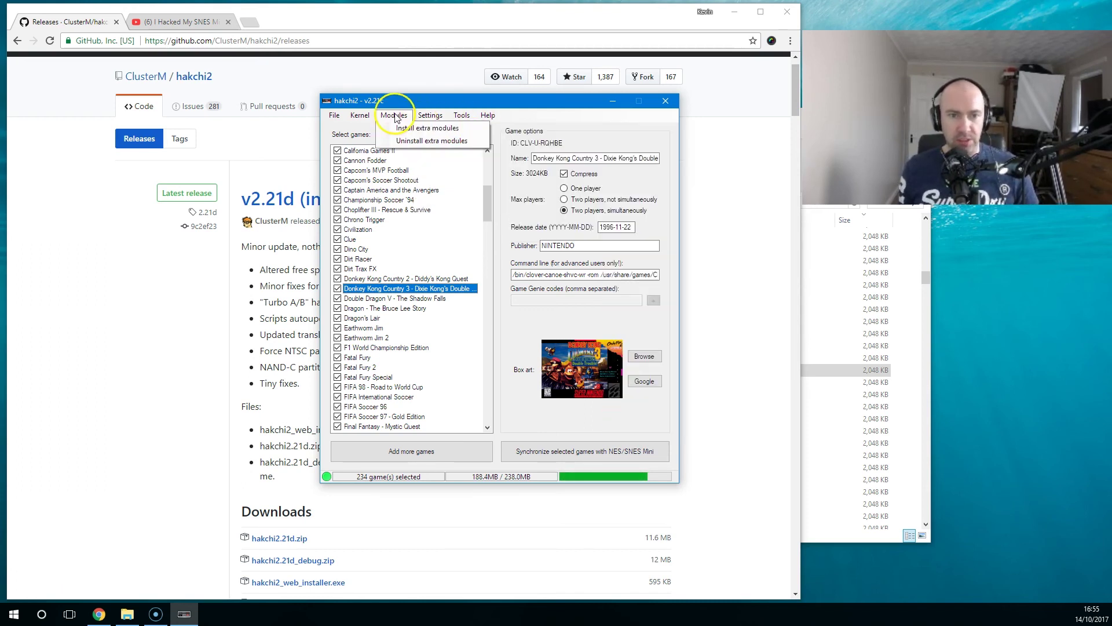
pyautogui.moveTo(367, 114)
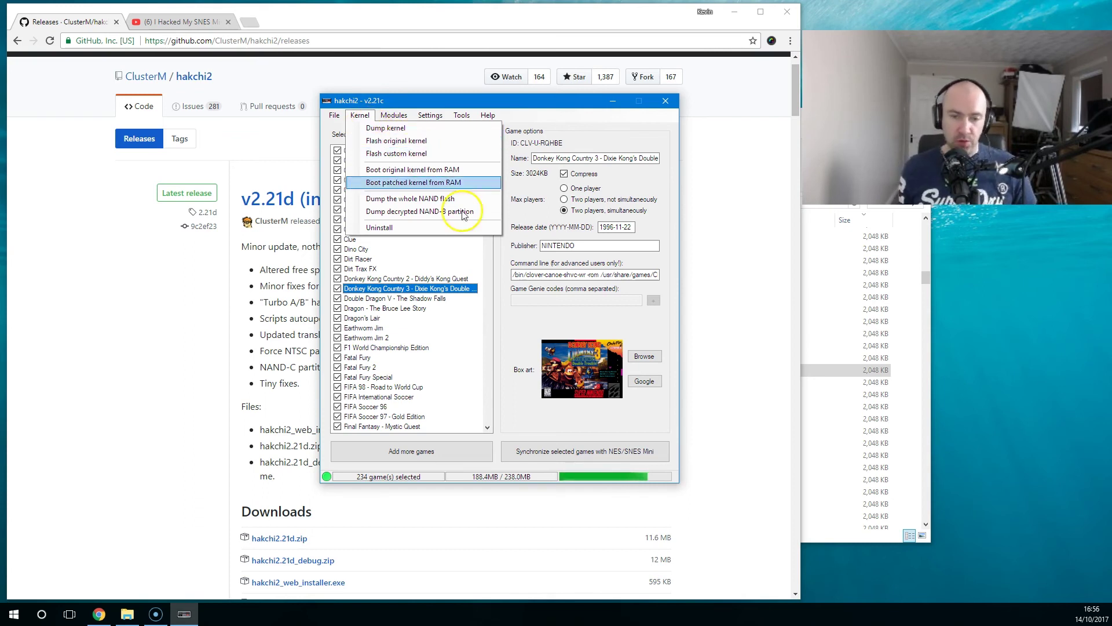
pyautogui.click(529, 315)
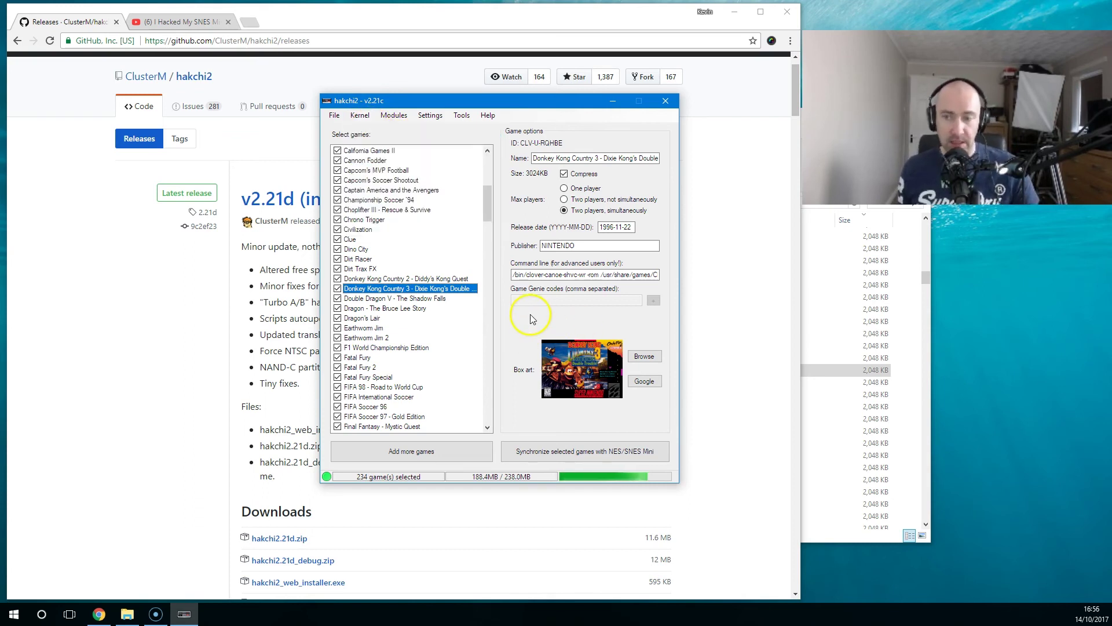
pyautogui.moveTo(488, 217); pyautogui.dragTo(471, 154)
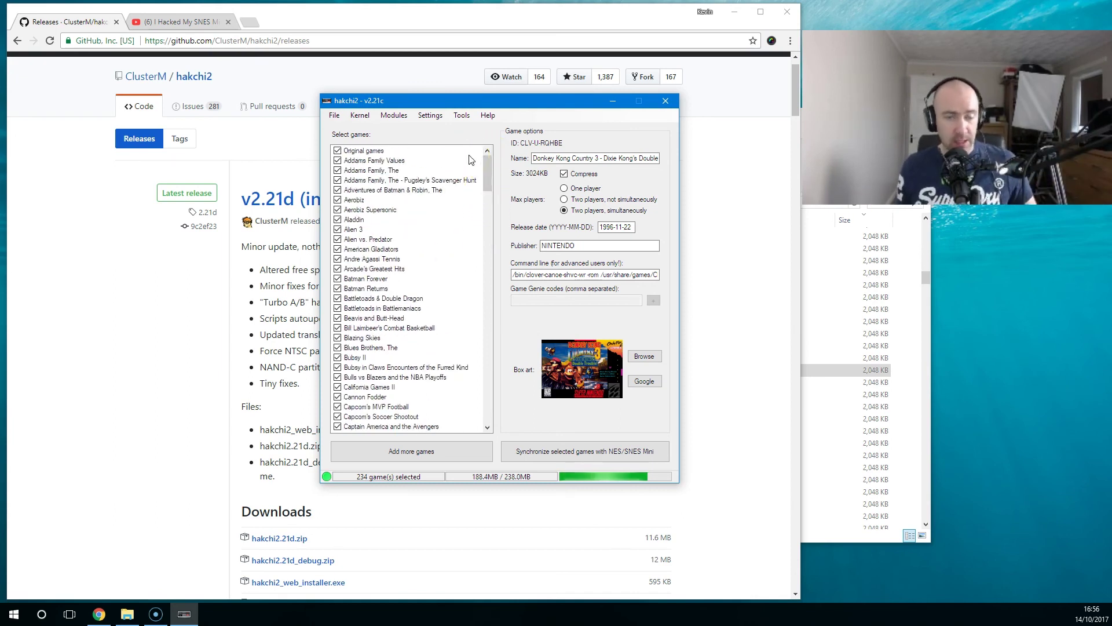
# - Examine the kernel dump, flash, boot and uninstall options without running any of them
pyautogui.click(360, 115)
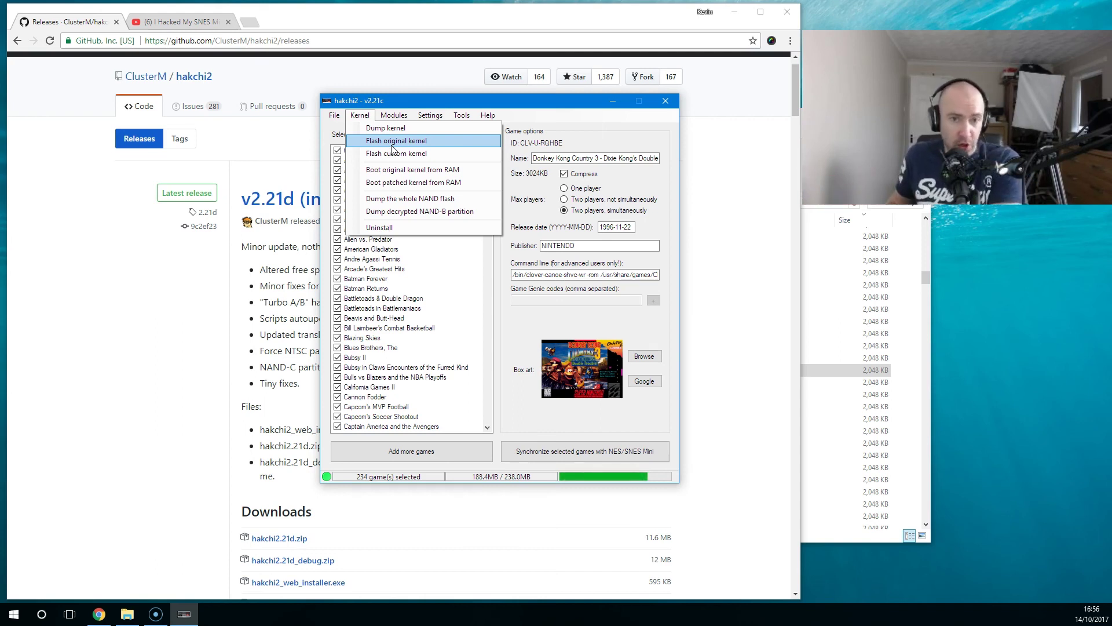
pyautogui.click(521, 165)
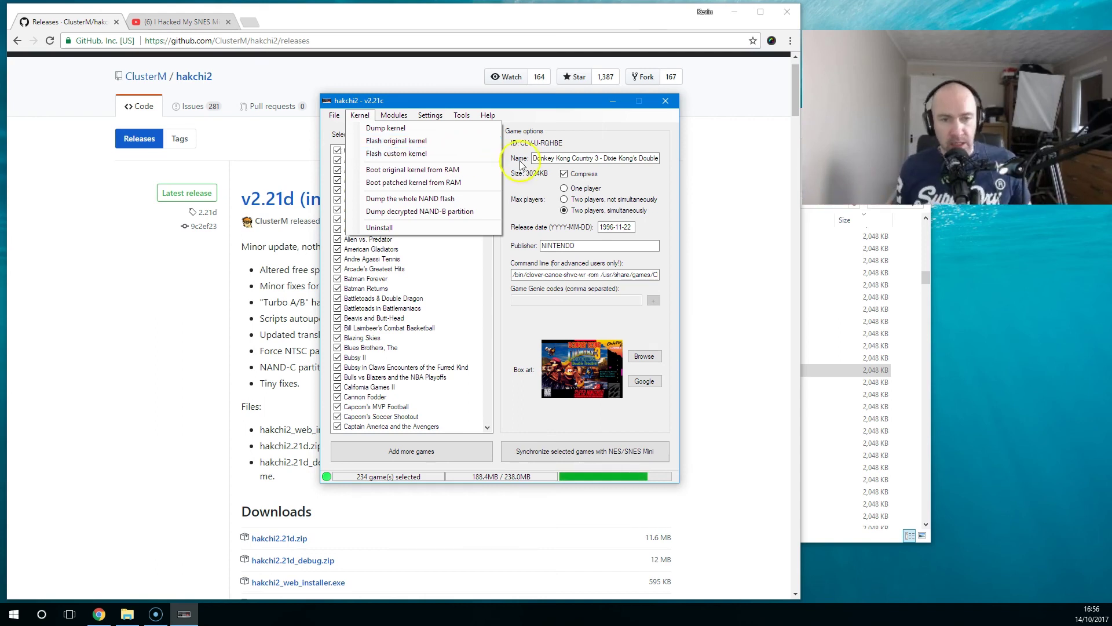
pyautogui.click(584, 139)
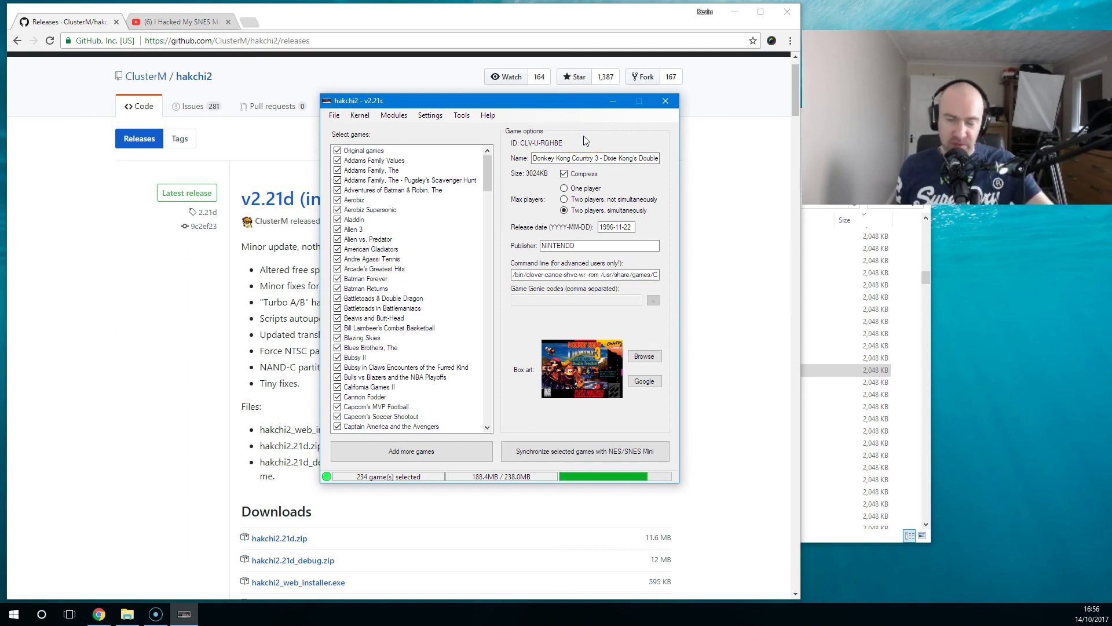
pyautogui.click(572, 120)
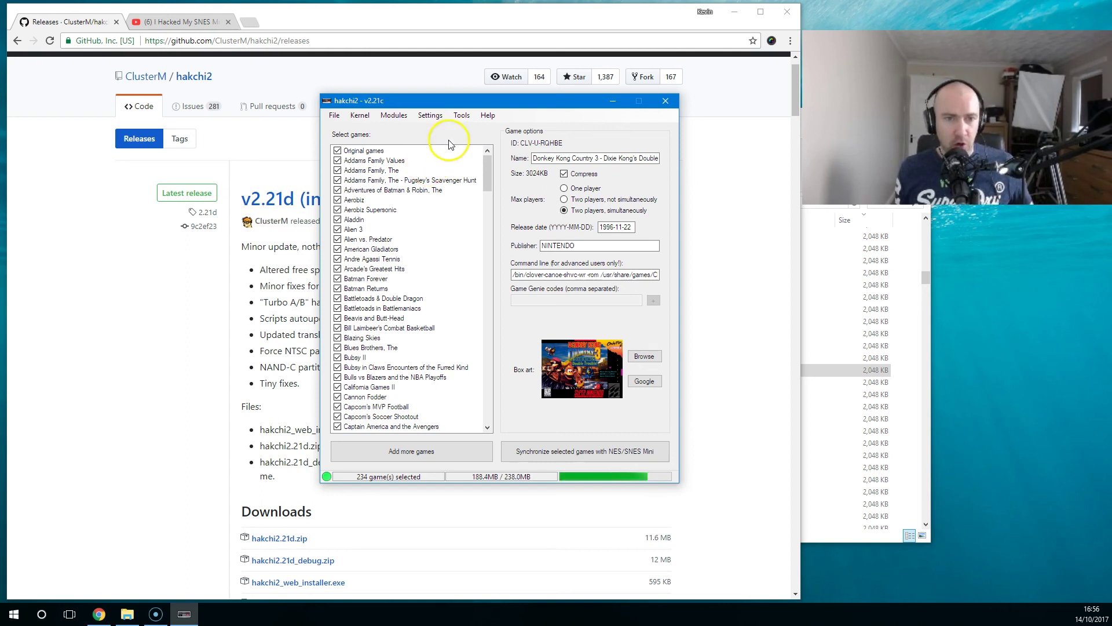
pyautogui.click(394, 115)
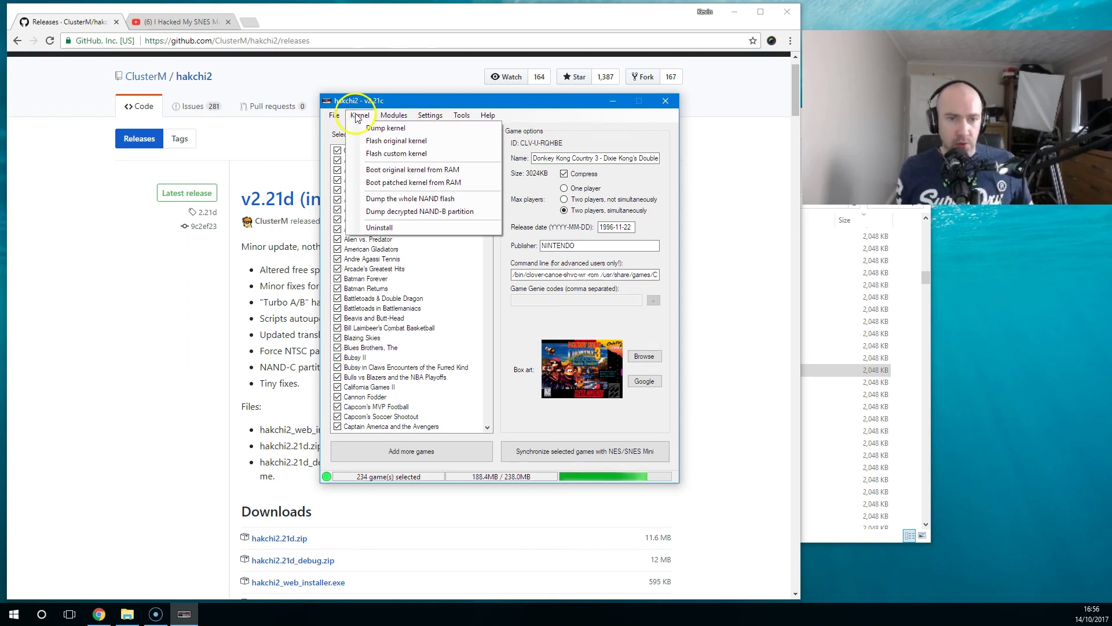
pyautogui.click(512, 329)
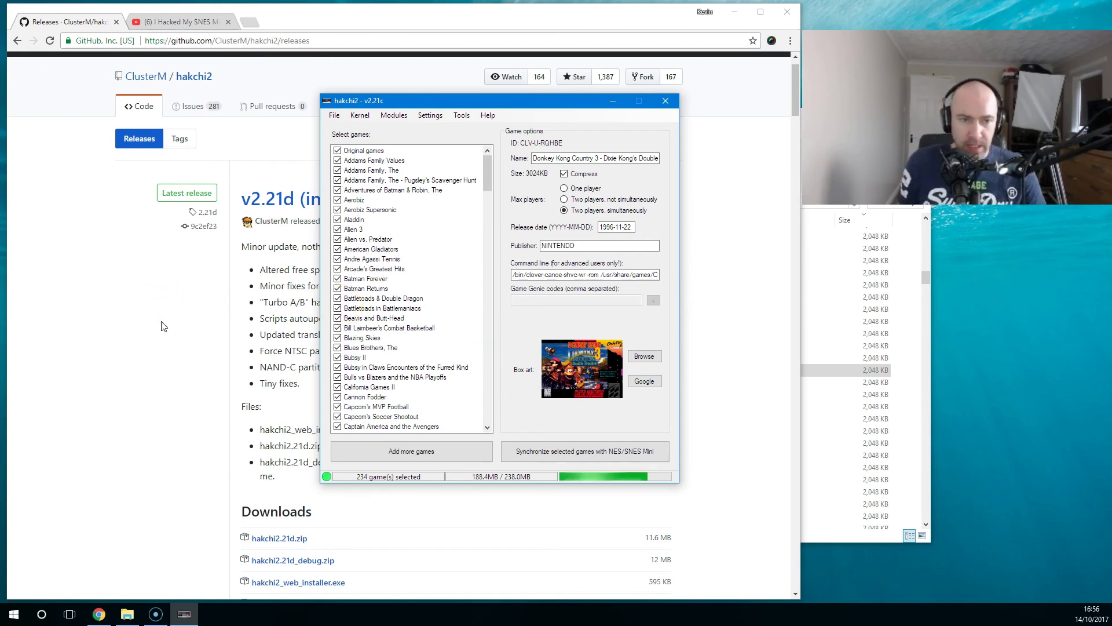
# - Switch to File Explorer and open the hakchi2 folder inside the Gaming folder
pyautogui.hotkey('alt', 'Tab')
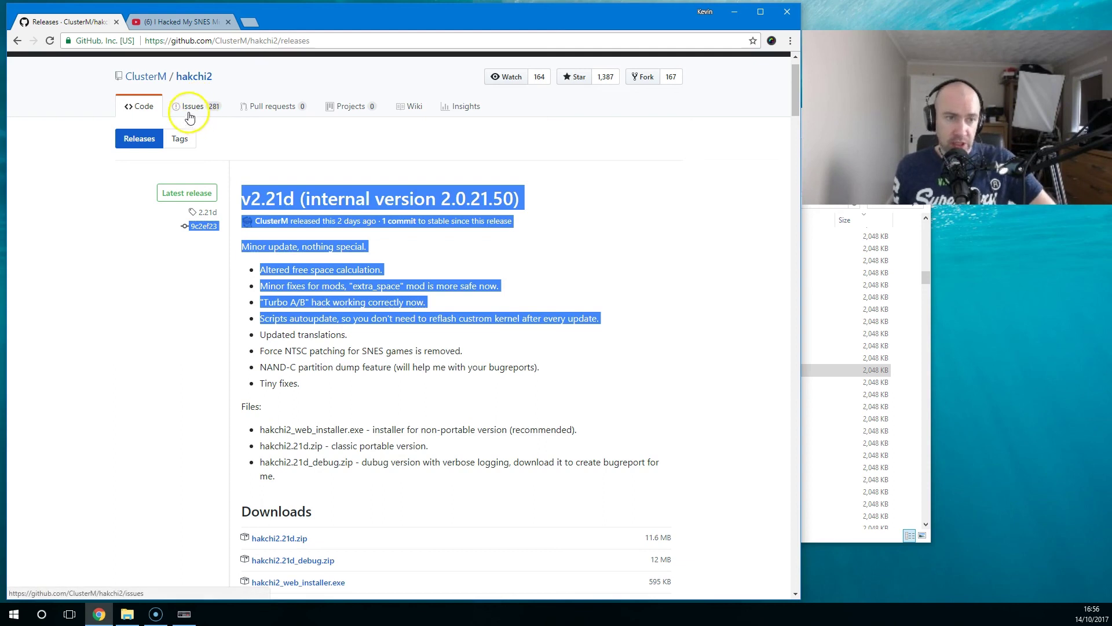
pyautogui.click(127, 614)
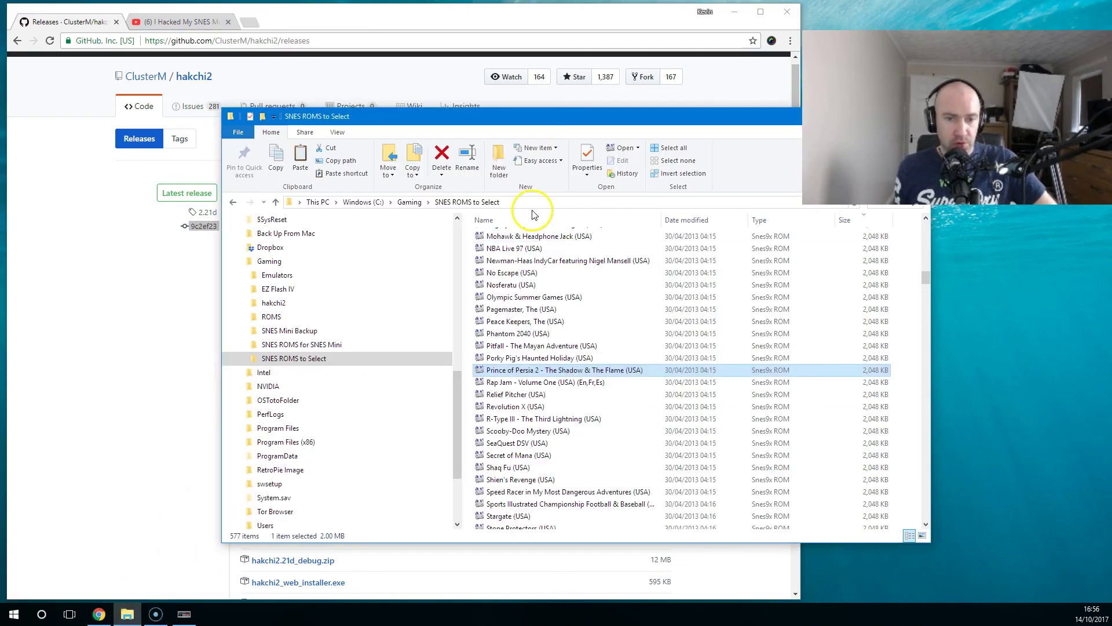
pyautogui.click(401, 203)
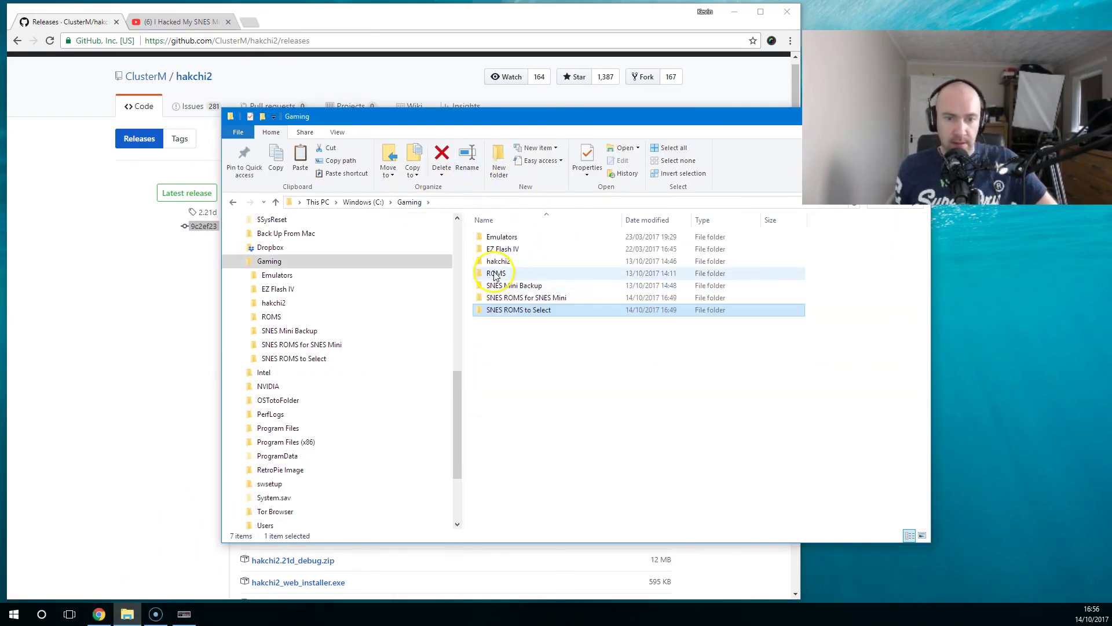
pyautogui.click(497, 264)
pyautogui.doubleClick(497, 264)
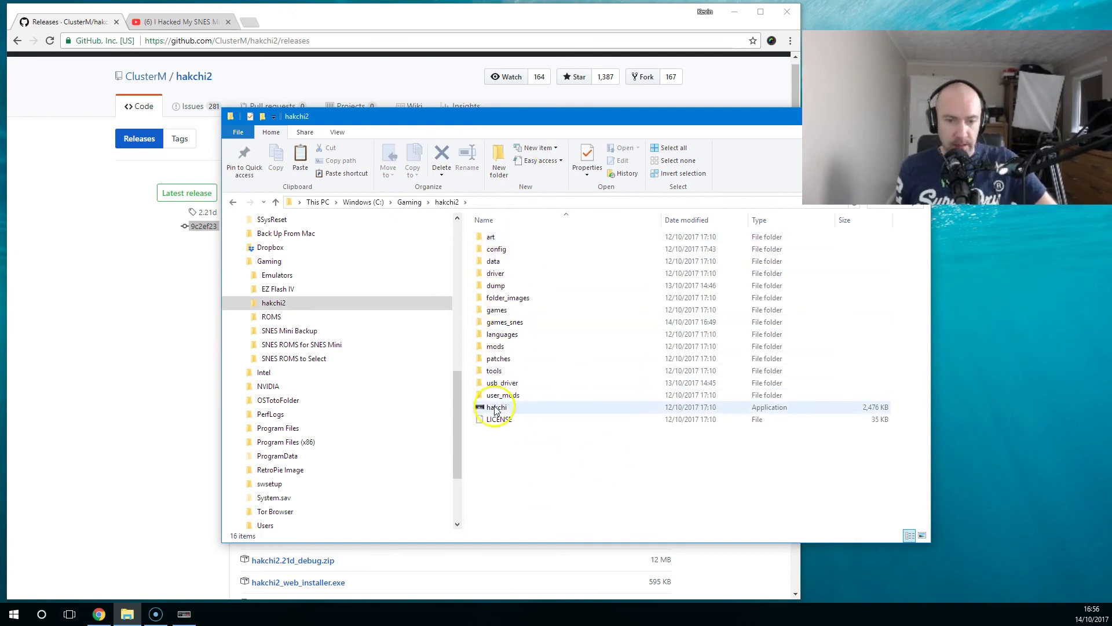
# - Switch back to hakchi2 and view the game options and box art of Bill Laimbeer's Combat Basketball
pyautogui.click(189, 615)
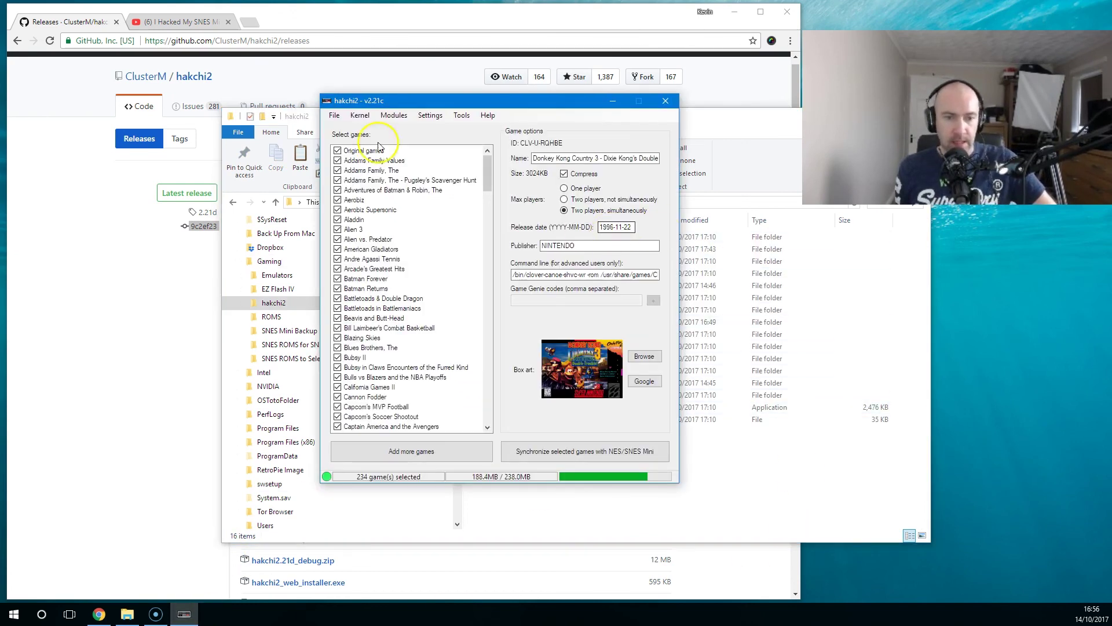
pyautogui.click(360, 119)
pyautogui.click(360, 119)
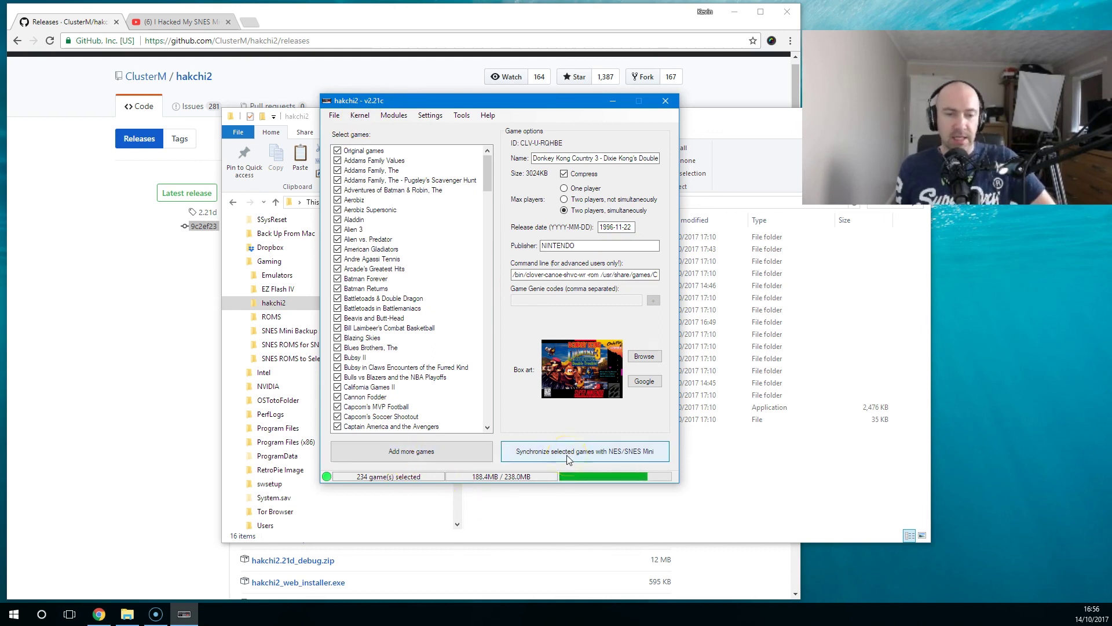
pyautogui.click(398, 328)
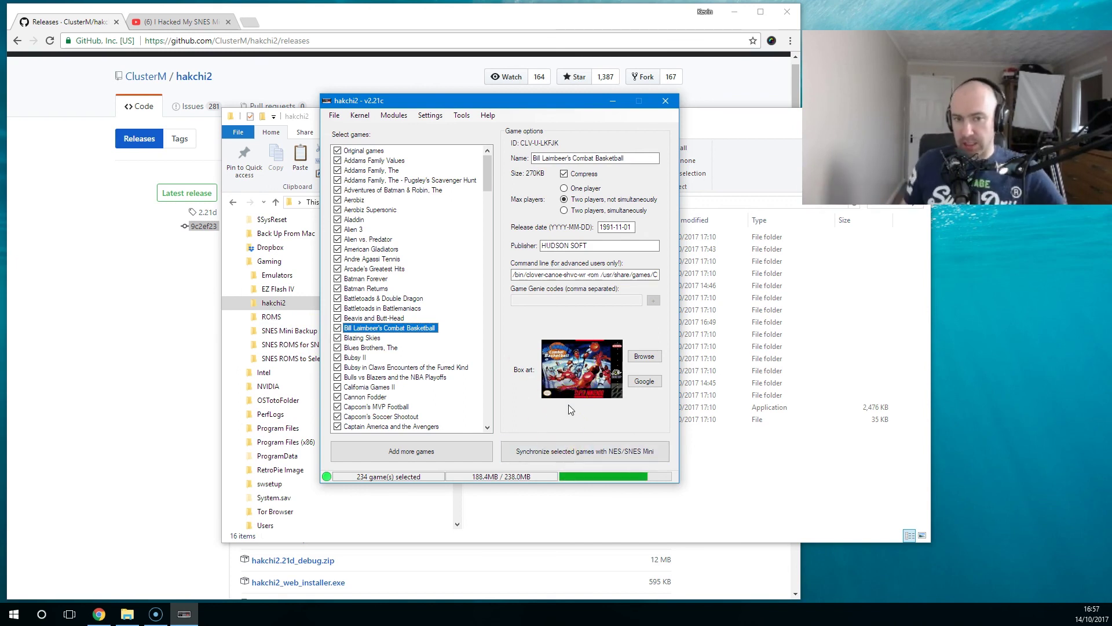
# - Review the pages/folders structure choices and the options for installing or uninstalling extra modules
pyautogui.click(462, 116)
pyautogui.moveTo(431, 116)
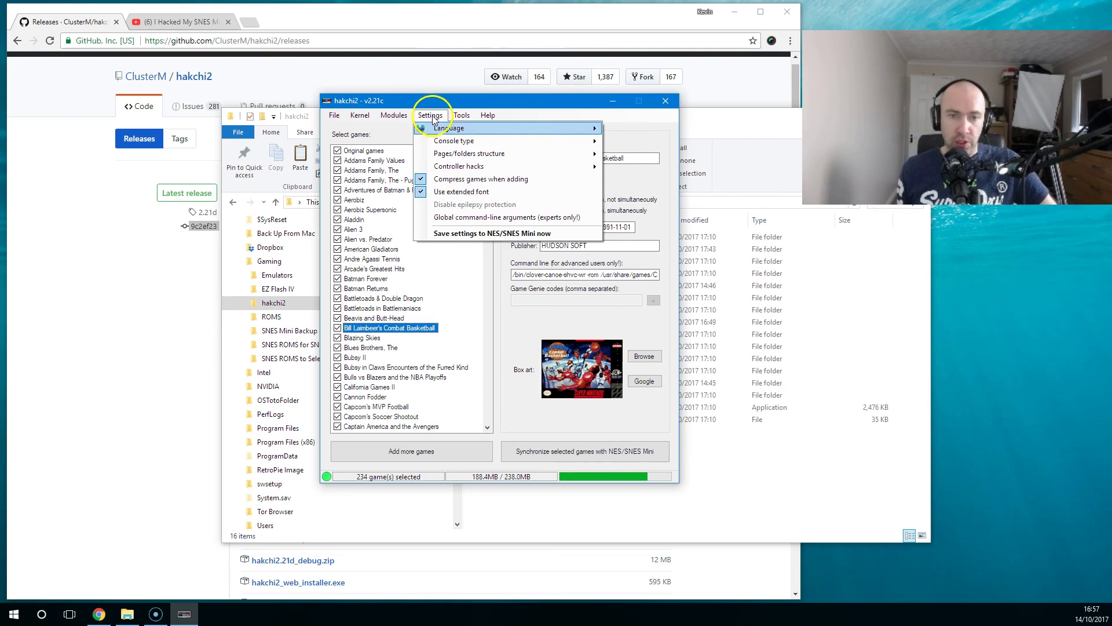
pyautogui.moveTo(490, 154)
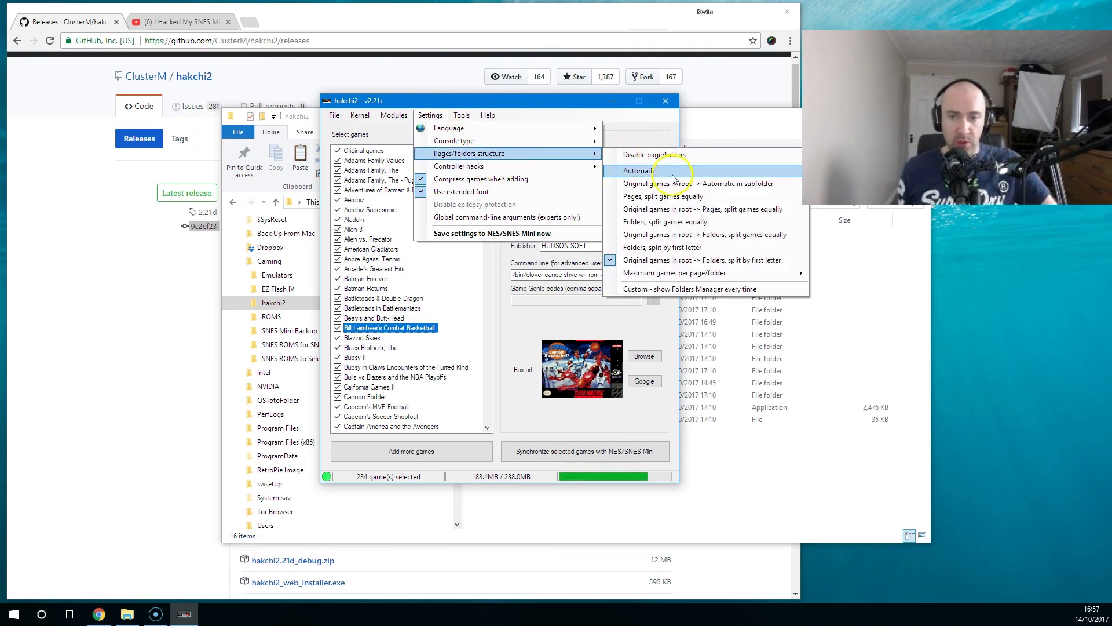
pyautogui.moveTo(394, 115)
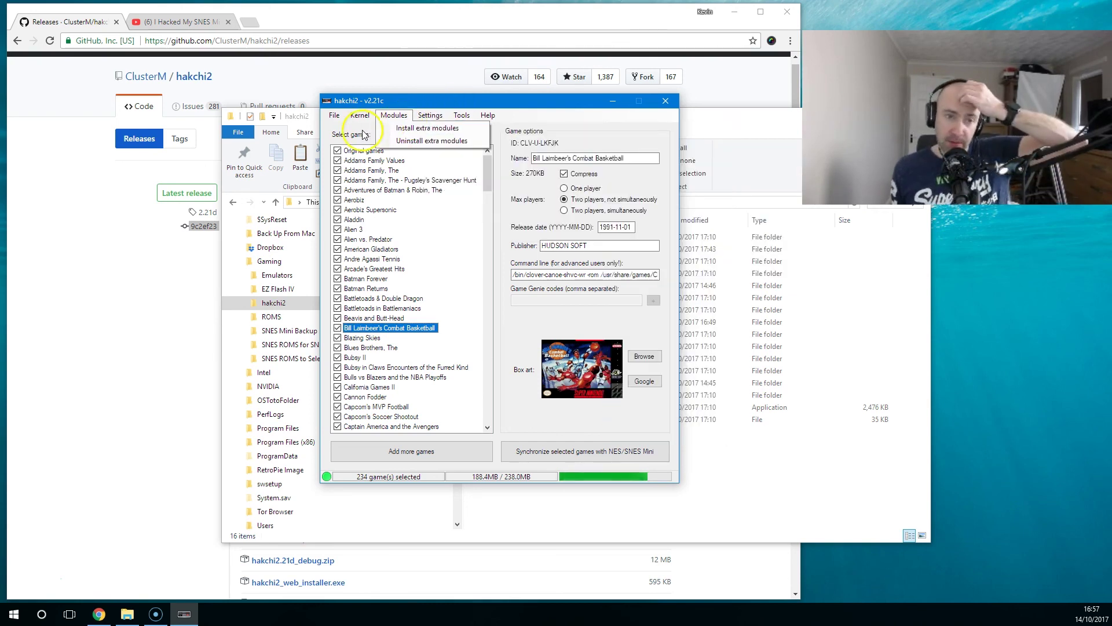
# - Review the v2.21d release notes and downloads on the GitHub releases page in Chrome, and return to hakchi2
pyautogui.click(114, 247)
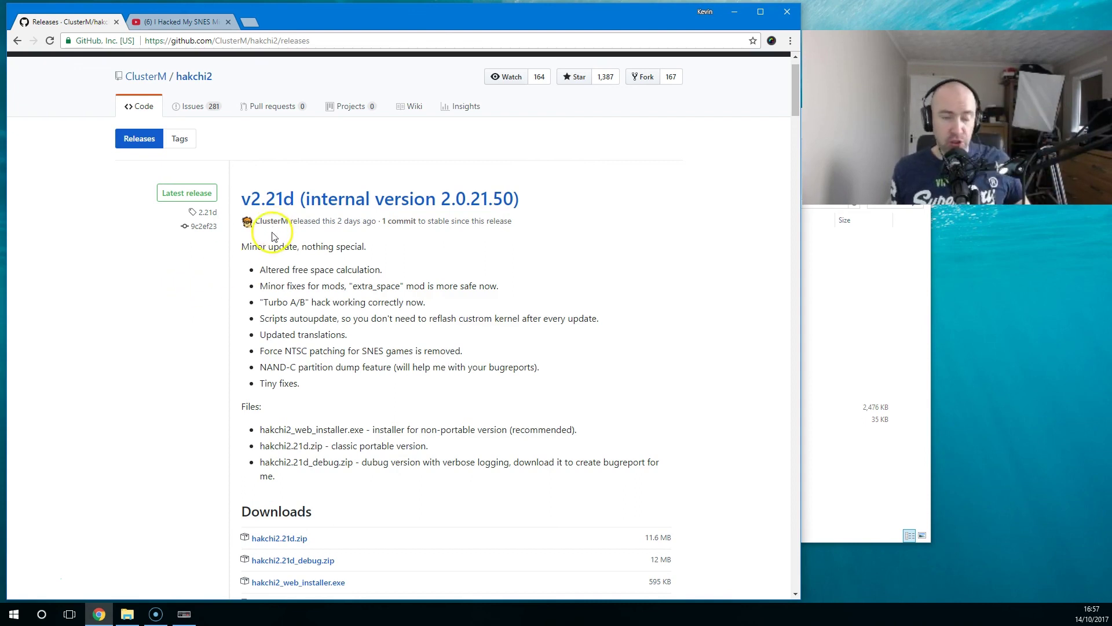
pyautogui.click(184, 614)
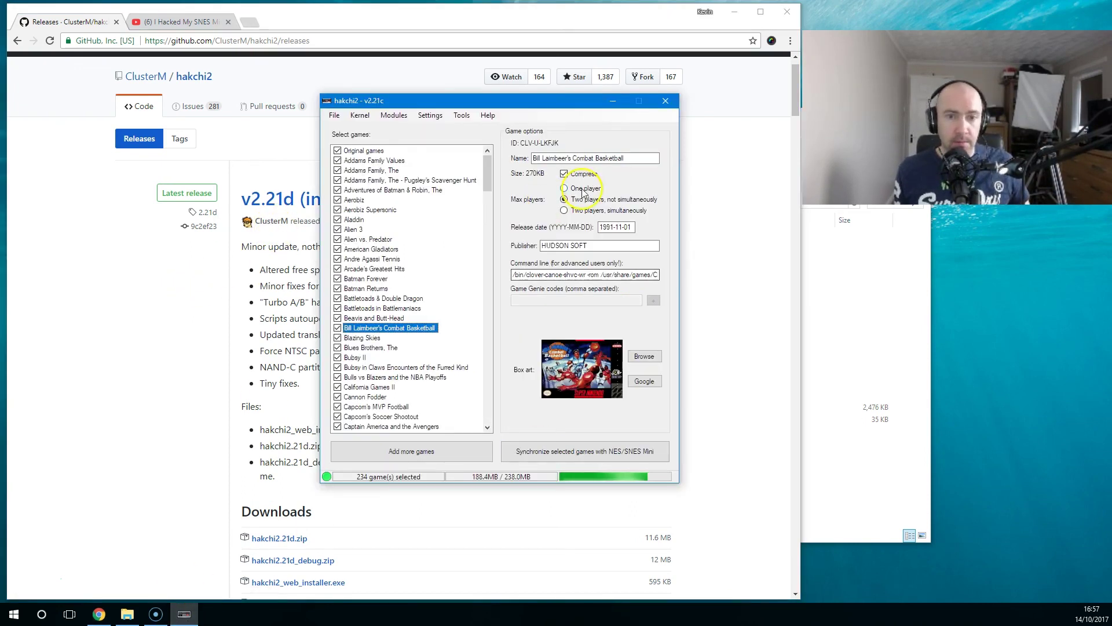
pyautogui.click(281, 265)
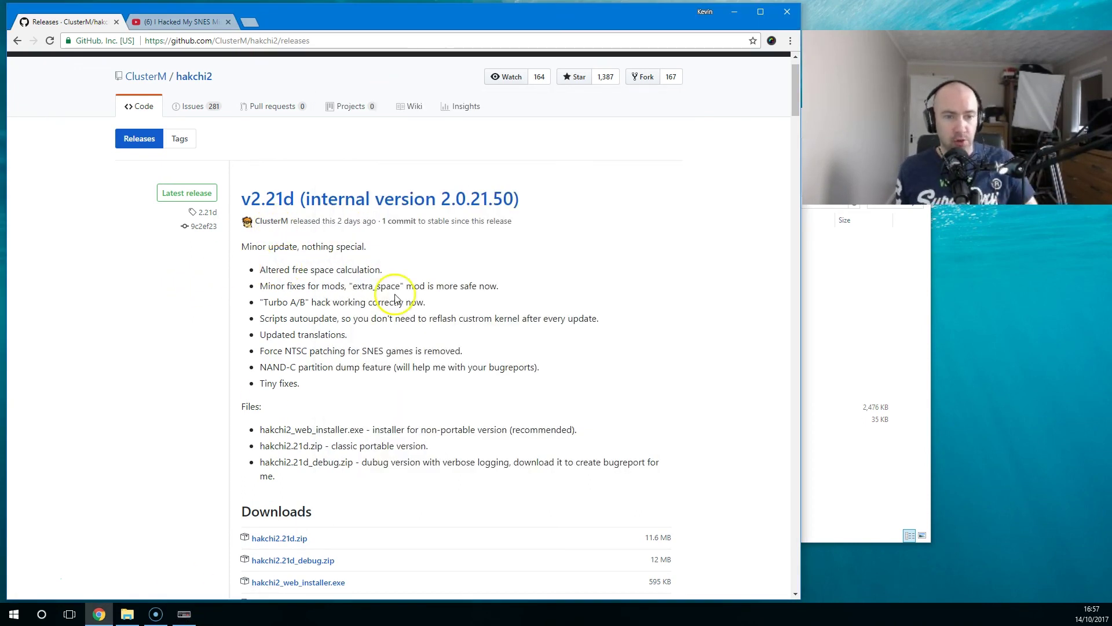
pyautogui.scroll(-4, 286, 514)
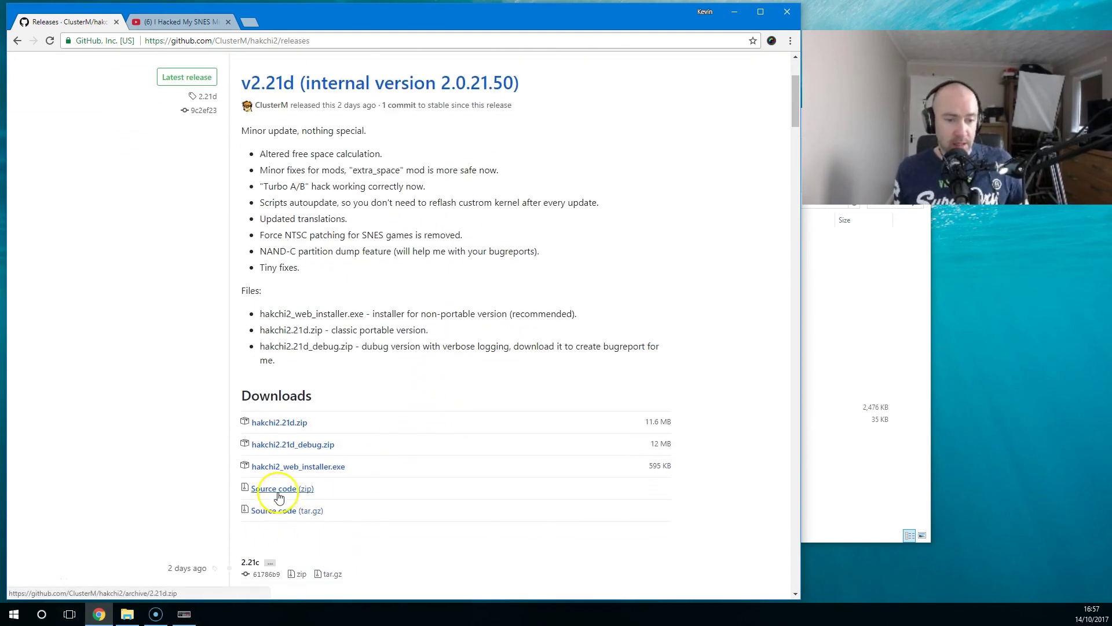
pyautogui.scroll(3, 278, 497)
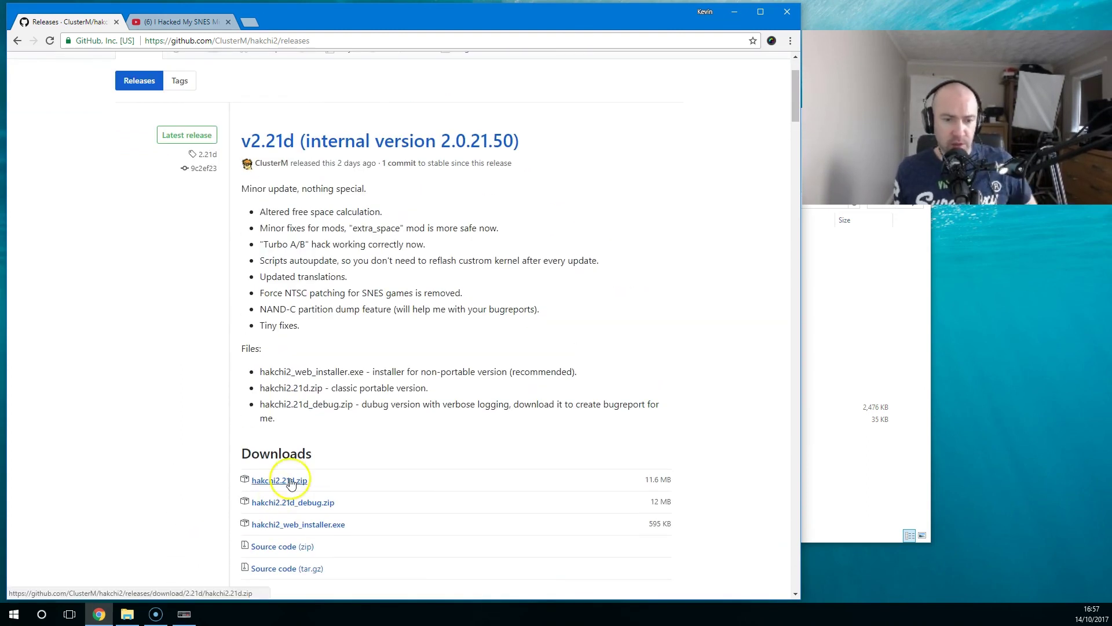
pyautogui.click(290, 471)
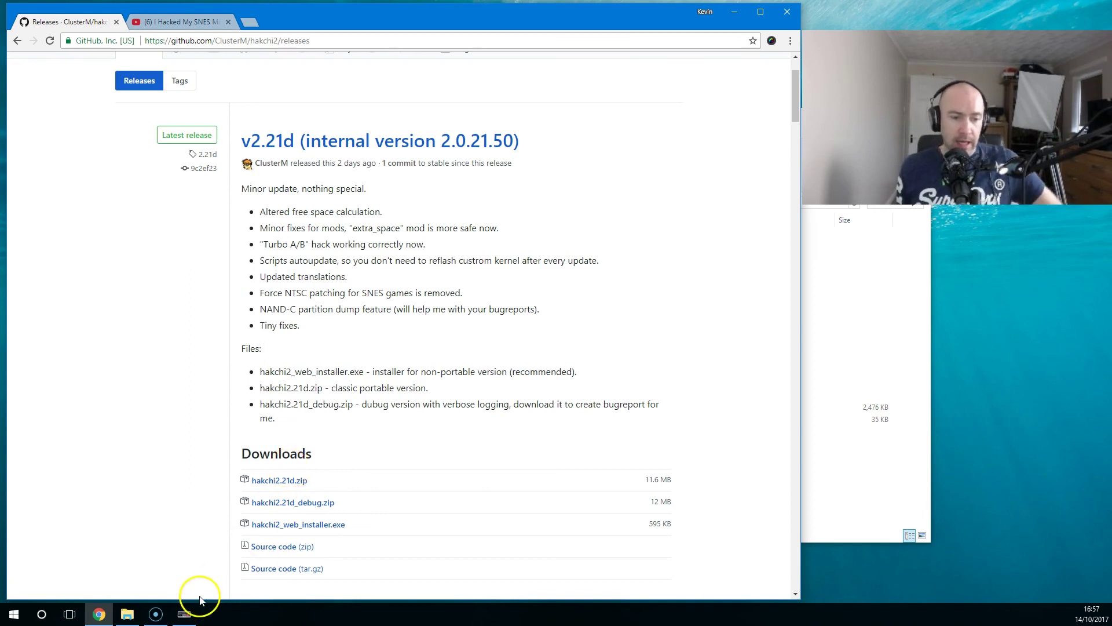
pyautogui.click(185, 613)
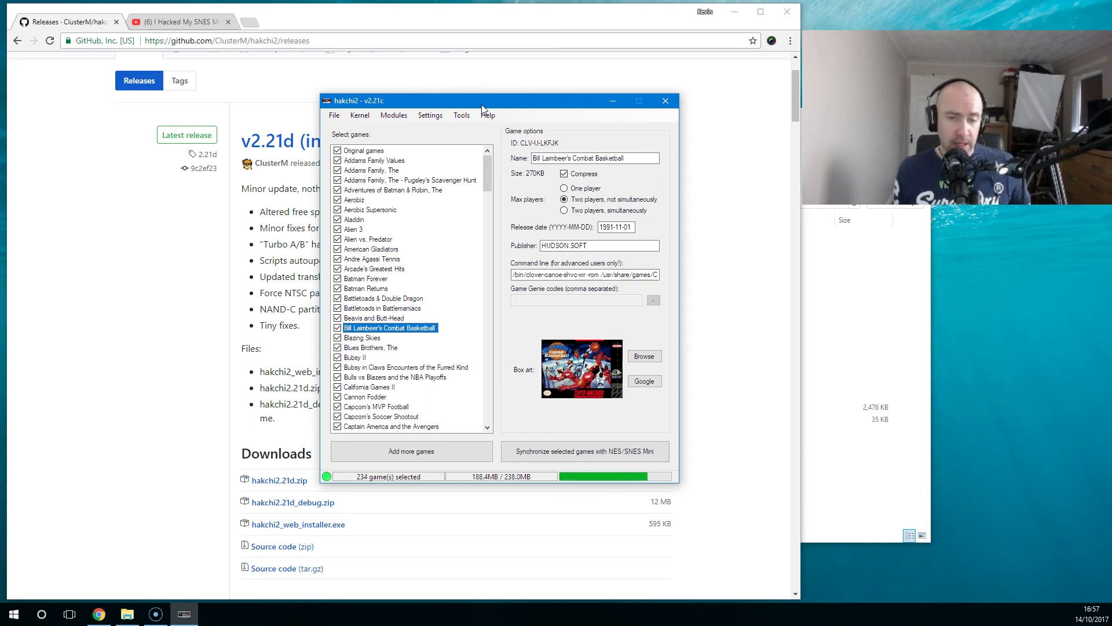
# - Skim through the YouTube video "I Hacked My SNES Mini and It's Awesome" in Chrome and return to the hakchi2 releases page
pyautogui.click(186, 22)
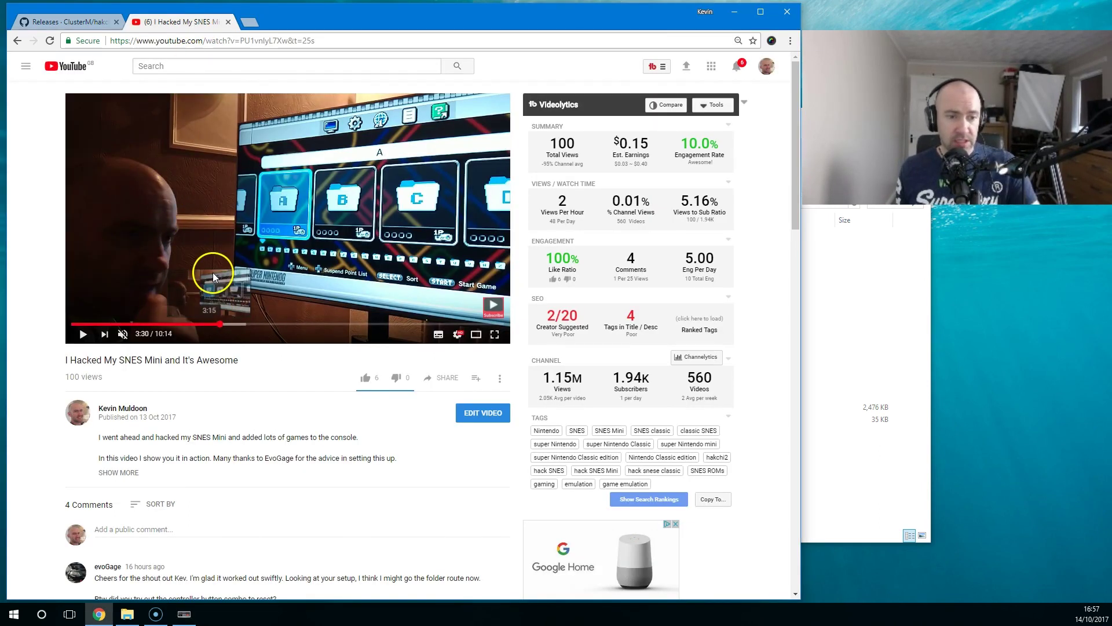
pyautogui.click(233, 324)
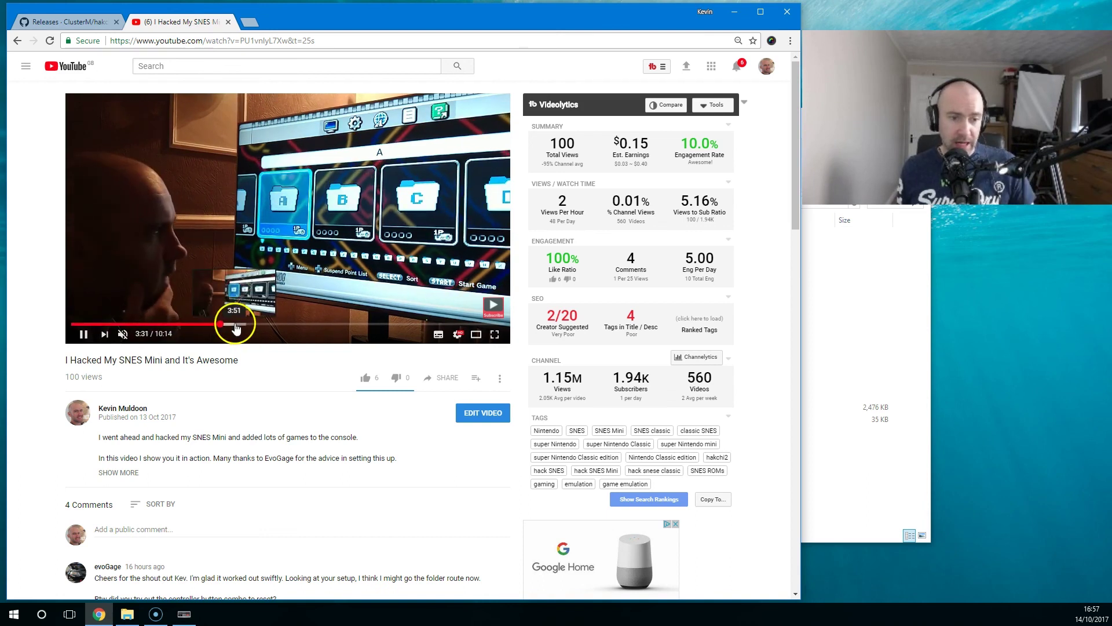
pyautogui.click(280, 323)
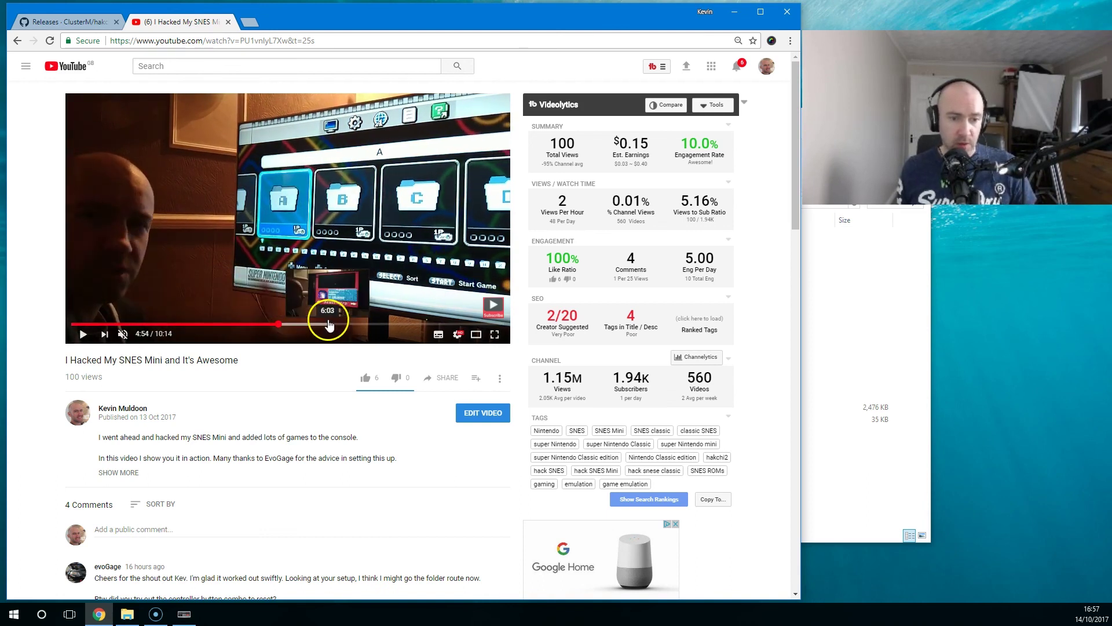
pyautogui.click(329, 323)
pyautogui.click(406, 323)
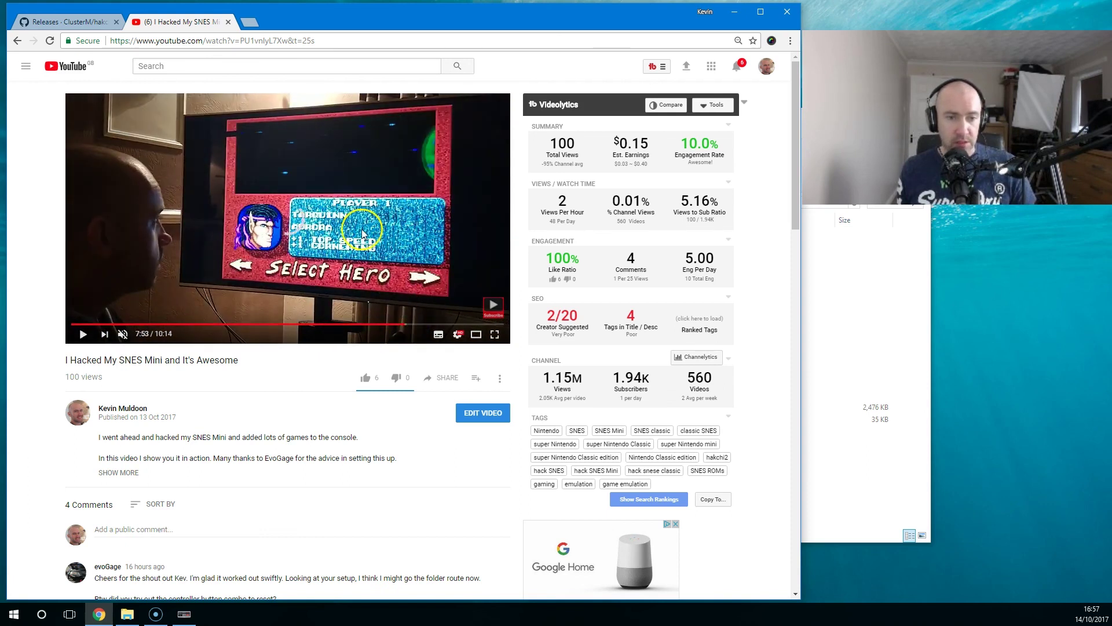
pyautogui.click(362, 234)
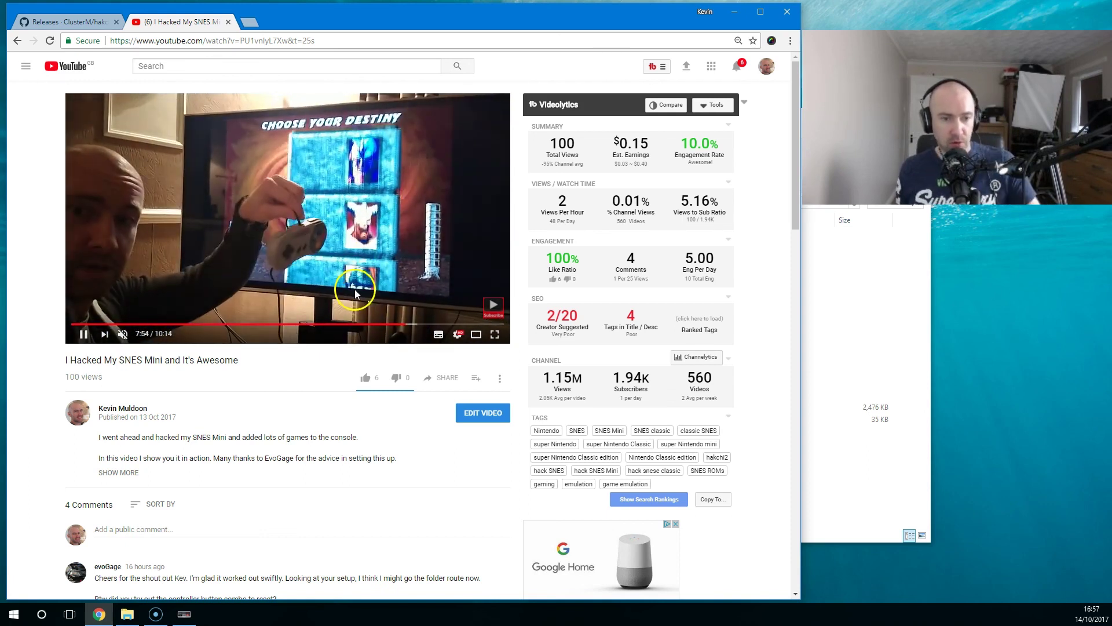
pyautogui.click(89, 23)
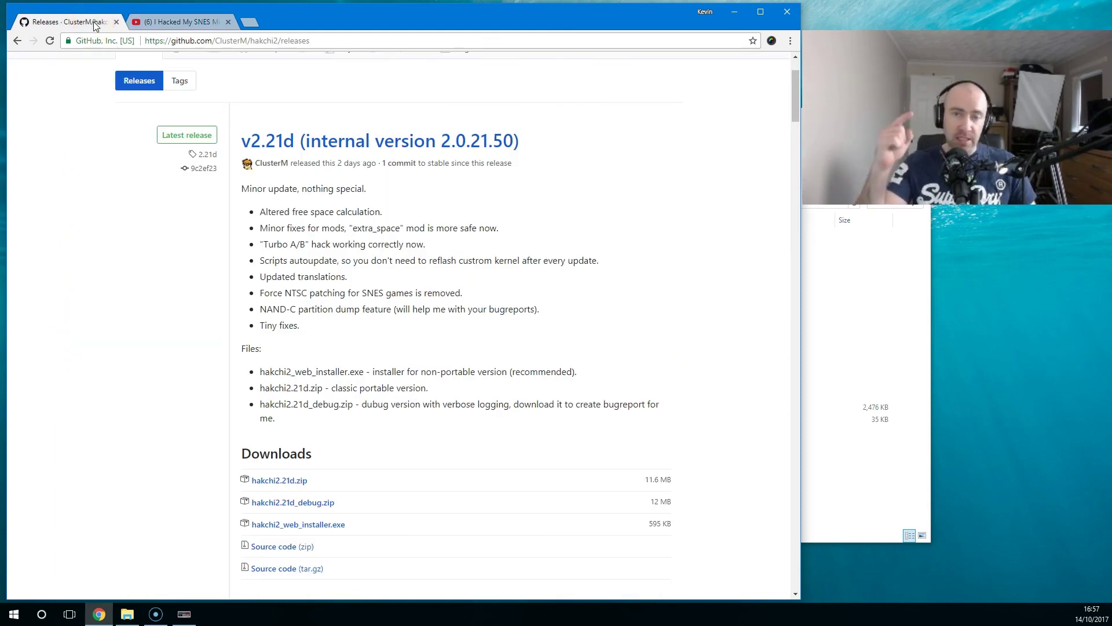